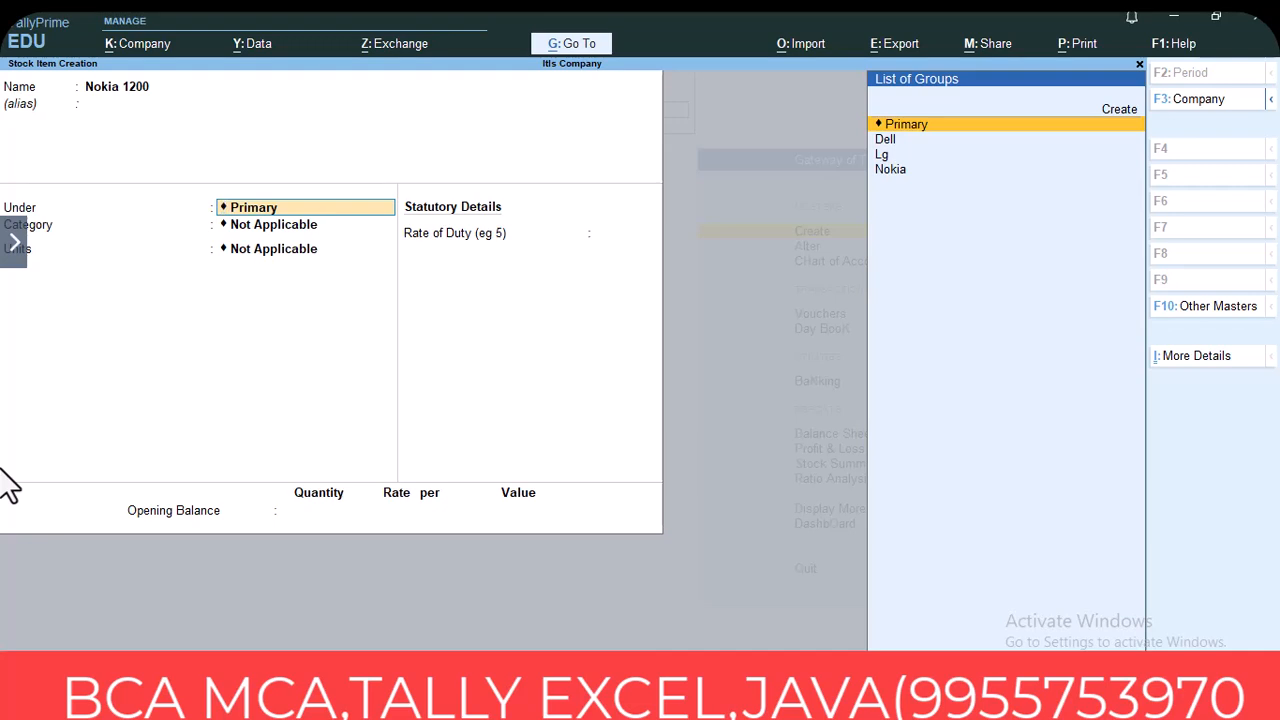
Assign the Nokia 1200 stock item to the Nokia group and Mobile category, with pc as its unit
key("Return")
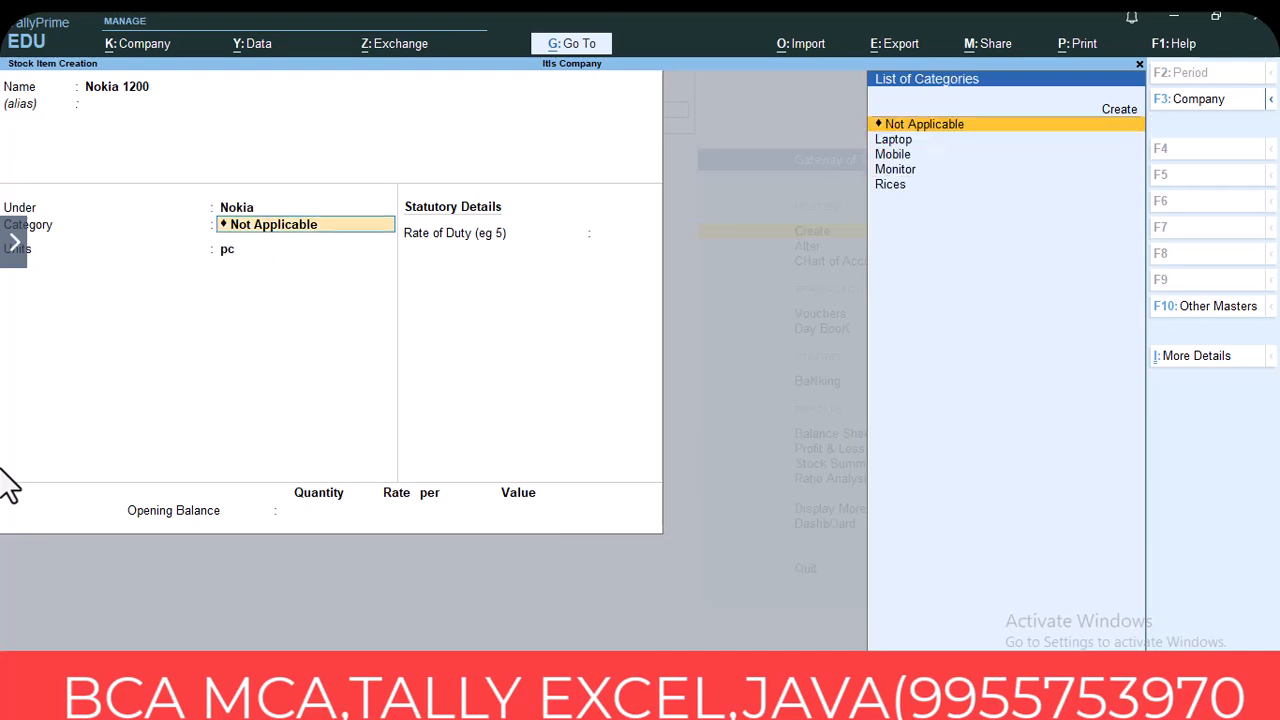
key("Down")
key("Down")
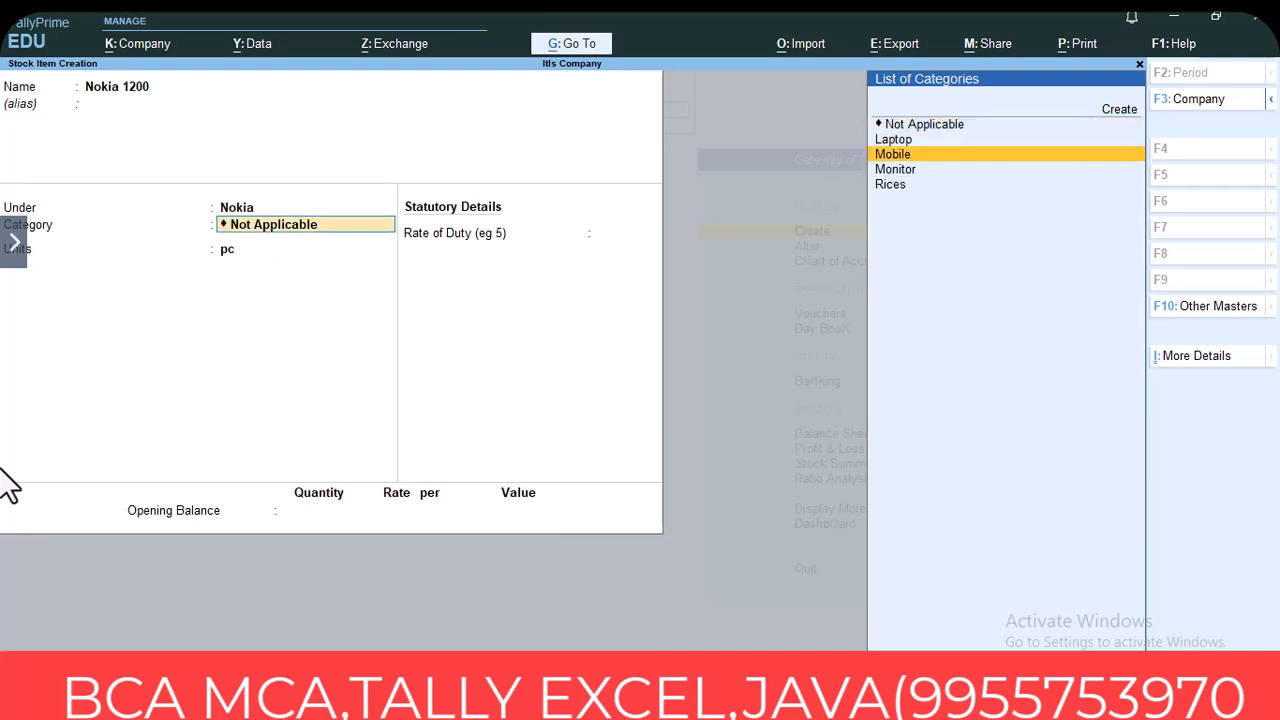
key("Return")
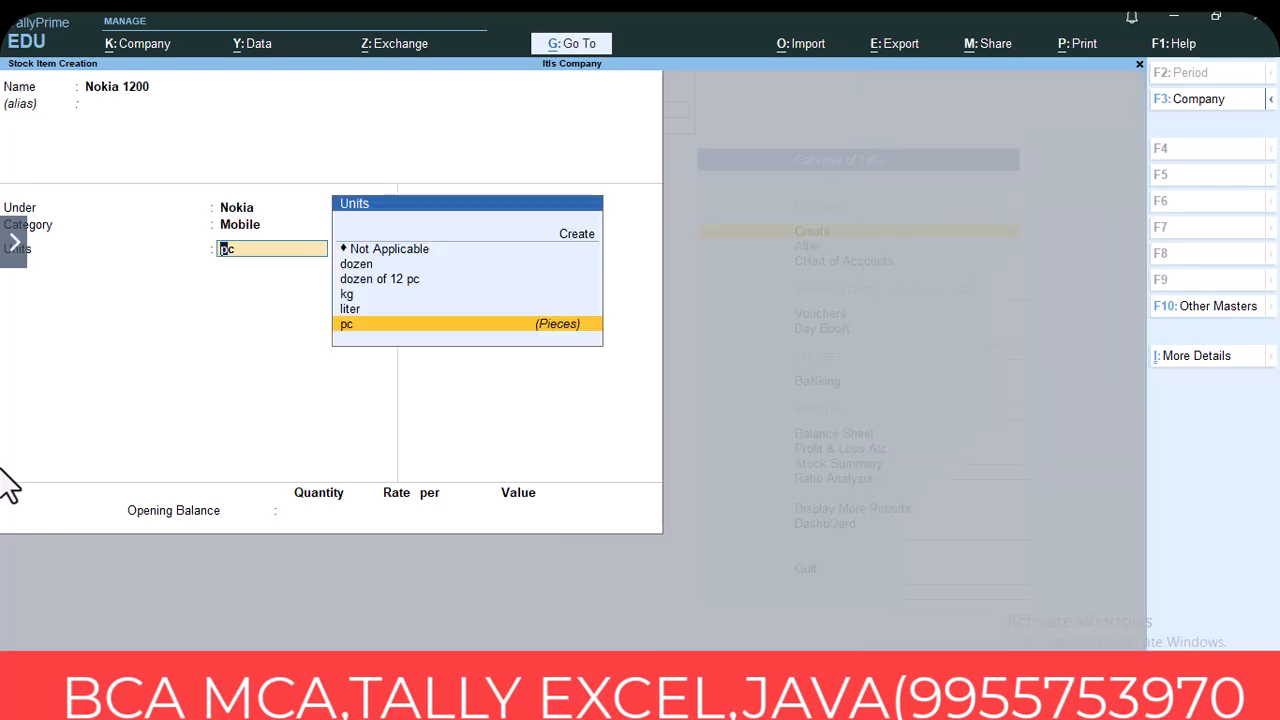
key("Return")
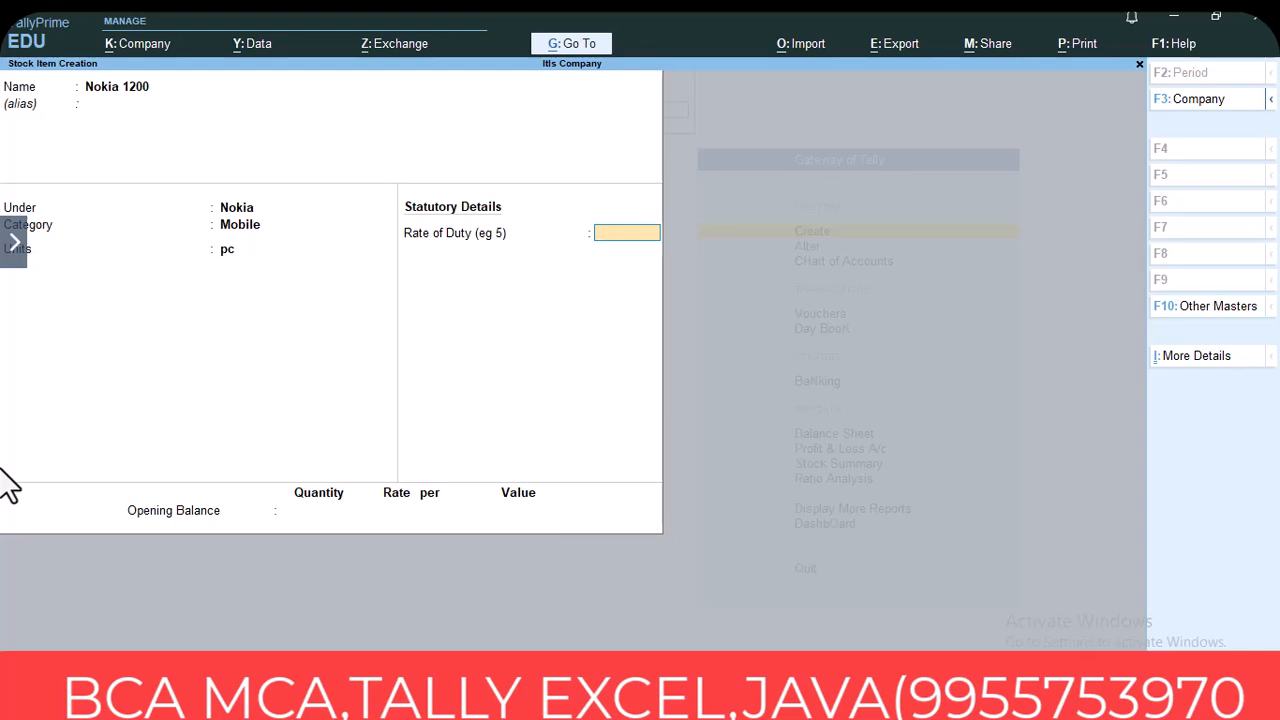
Open the stock item configuration and underline the Provide Standard Buying and Selling Rates option with the annotation pen
key("F12")
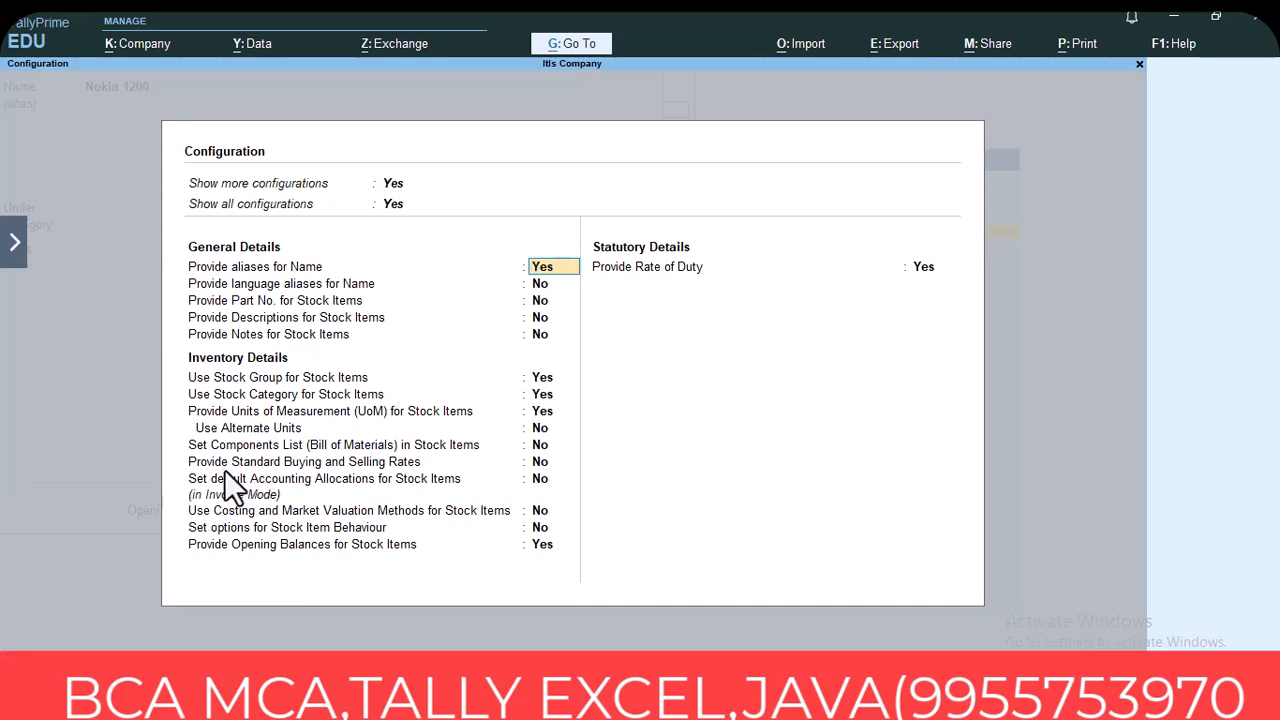
left_click(14, 242)
left_click(26, 253)
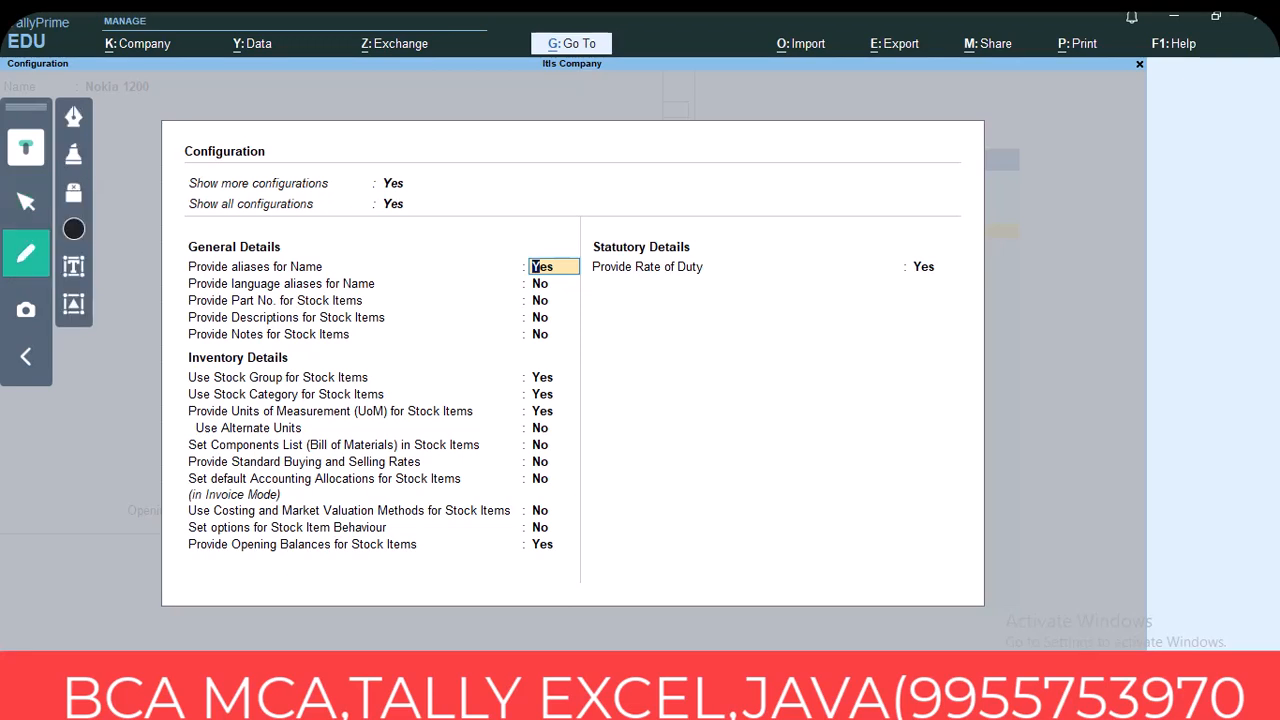
left_click_drag(140, 469, 557, 476)
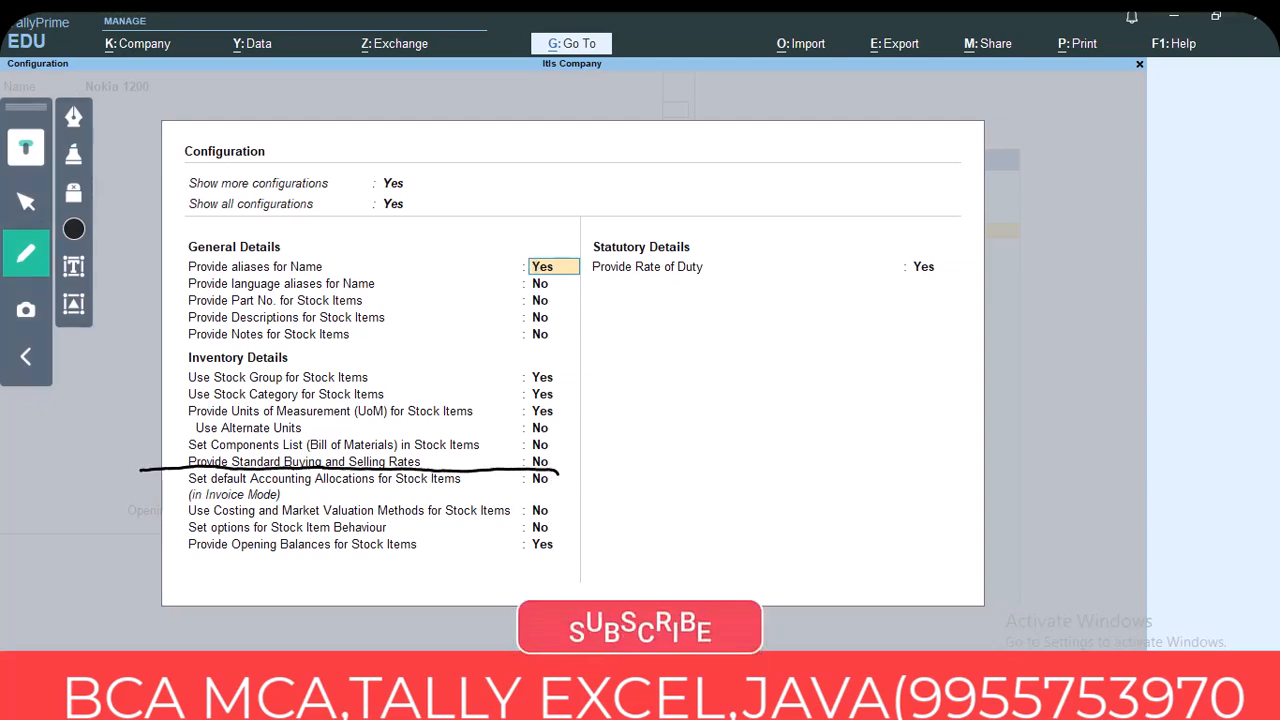
Set Provide Standard Buying and Selling Rates to Yes and accept the stock item configuration
key("Down")
key("Down")
key("Down")
key("Down")
key("Down")
key("Down")
key("Down")
key("Down")
key("Down")
key("Down")
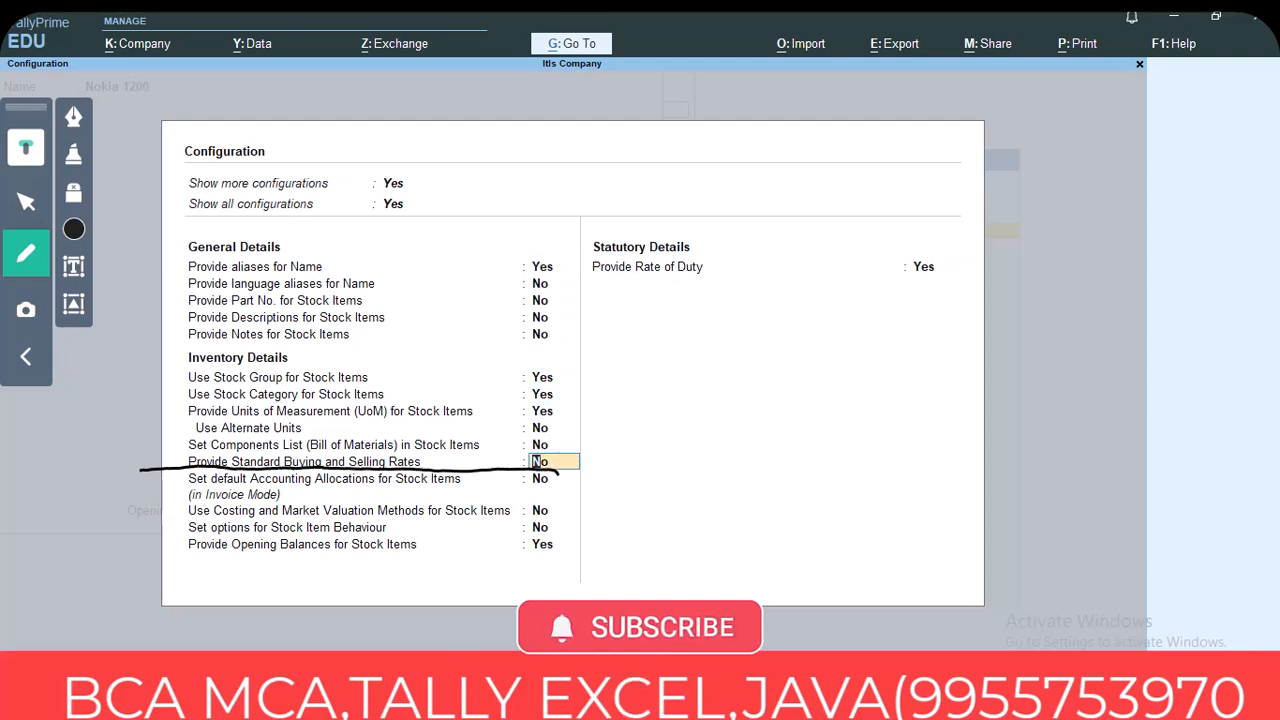
type("y")
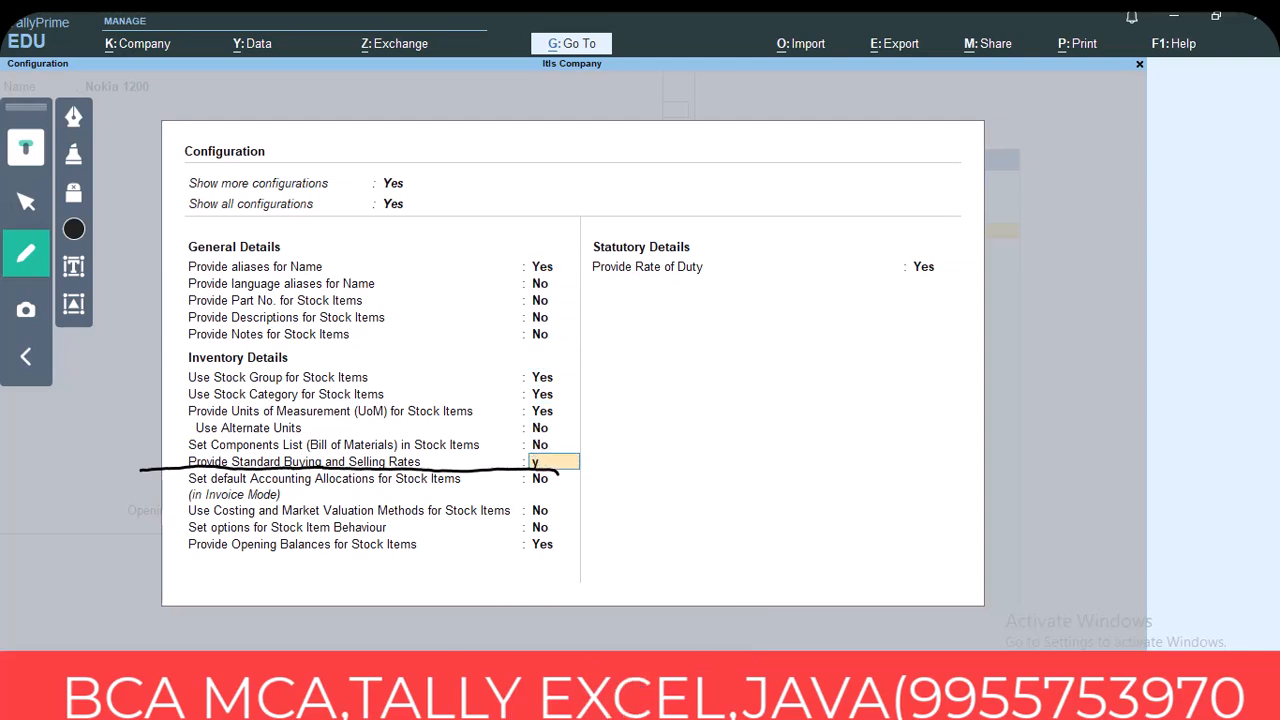
key("Return")
key("Return")
key("Return")
key("Return")
key("Return")
key("Return")
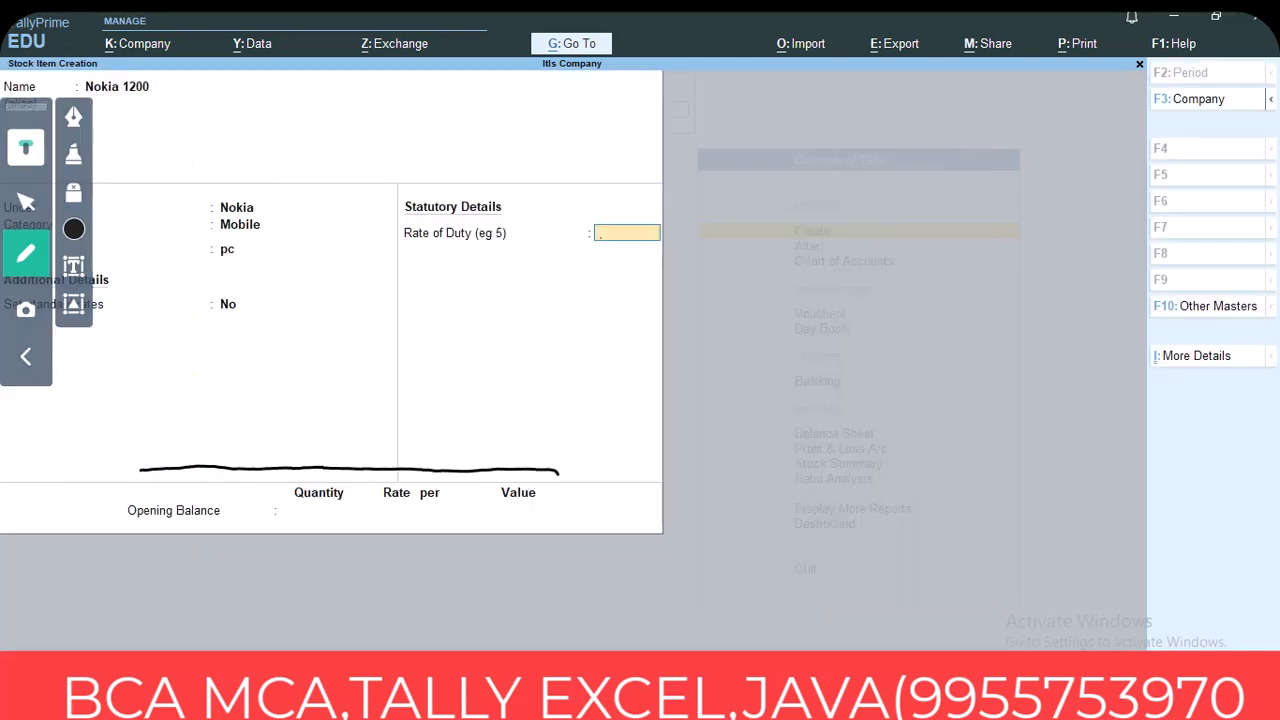
Clear the pen underline by switching the annotation tool back to mouse mode, and collapse its toolbar
left_click(26, 356)
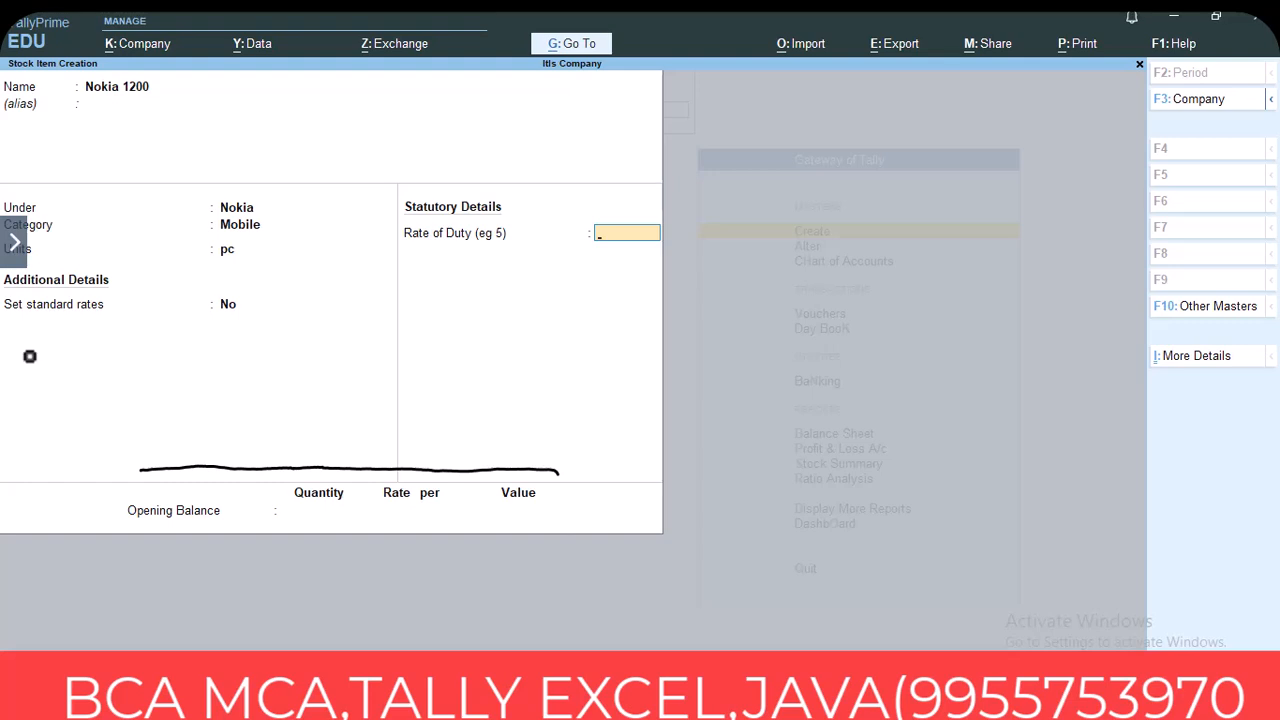
left_click(14, 241)
left_click(26, 200)
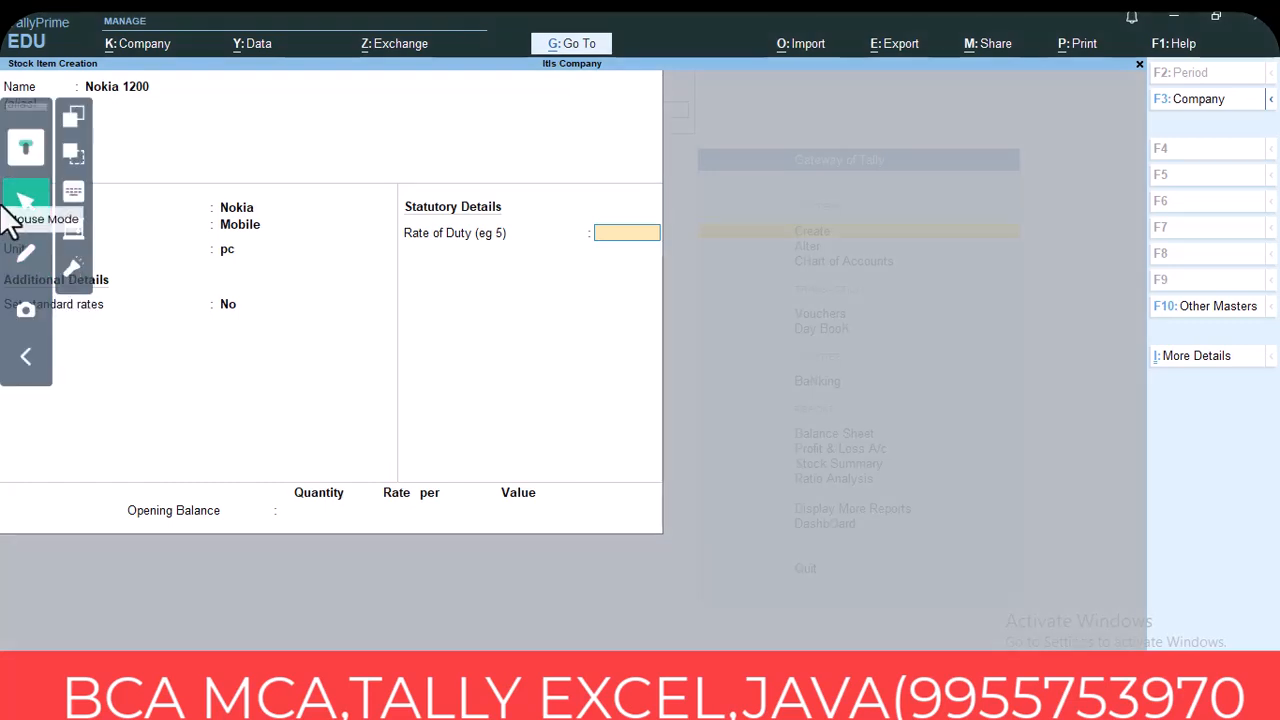
left_click(29, 358)
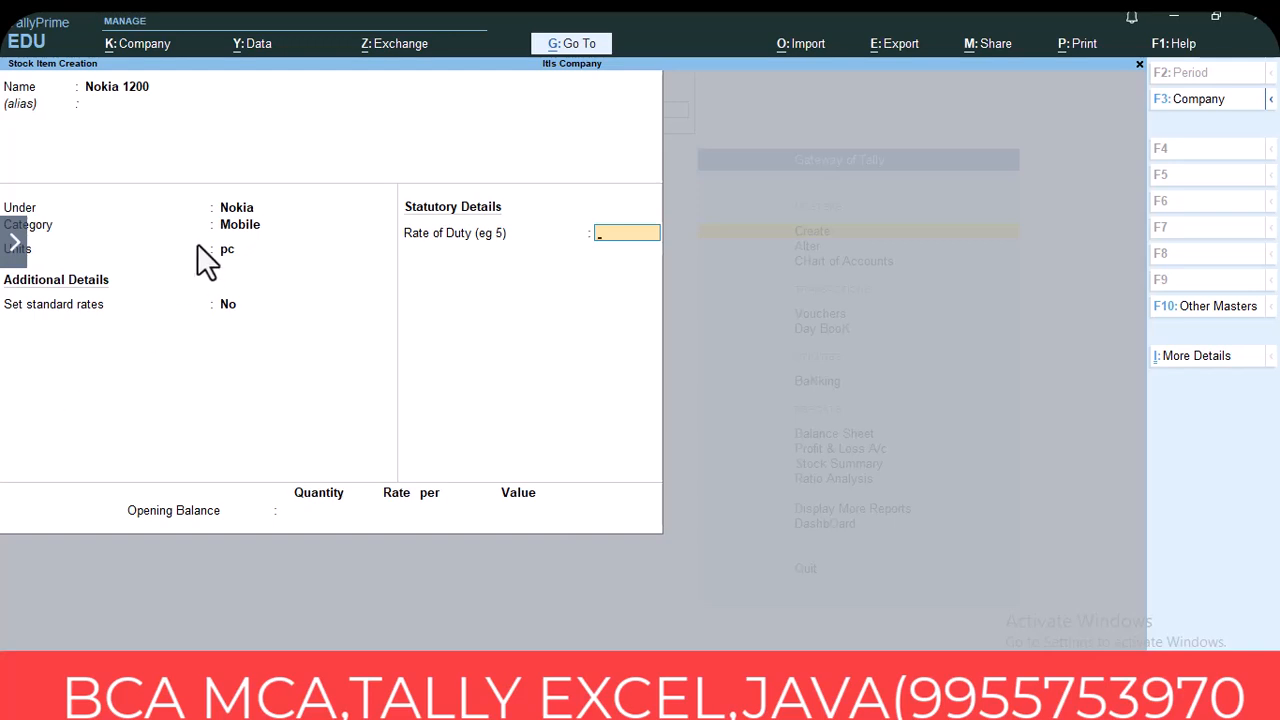
Leave the rate of duty blank and set the Set standard rates option for Nokia 1200 to Yes
key("Return")
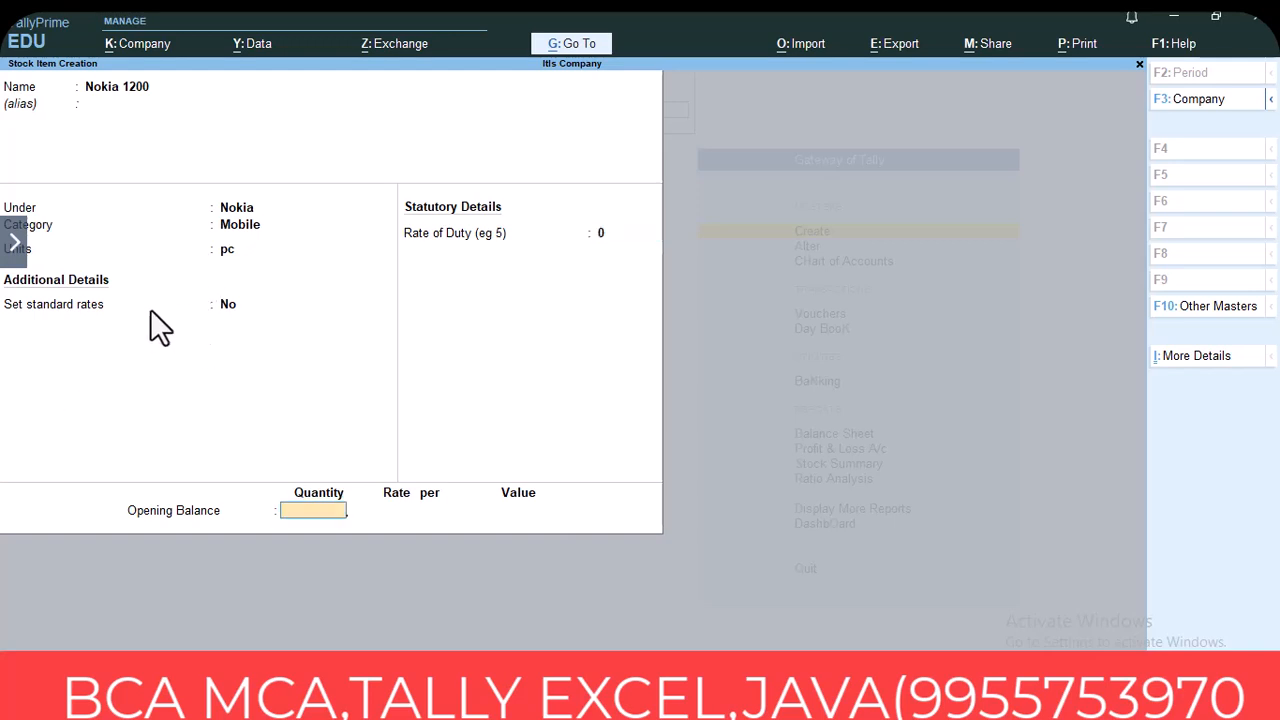
key("BackSpace")
key("BackSpace")
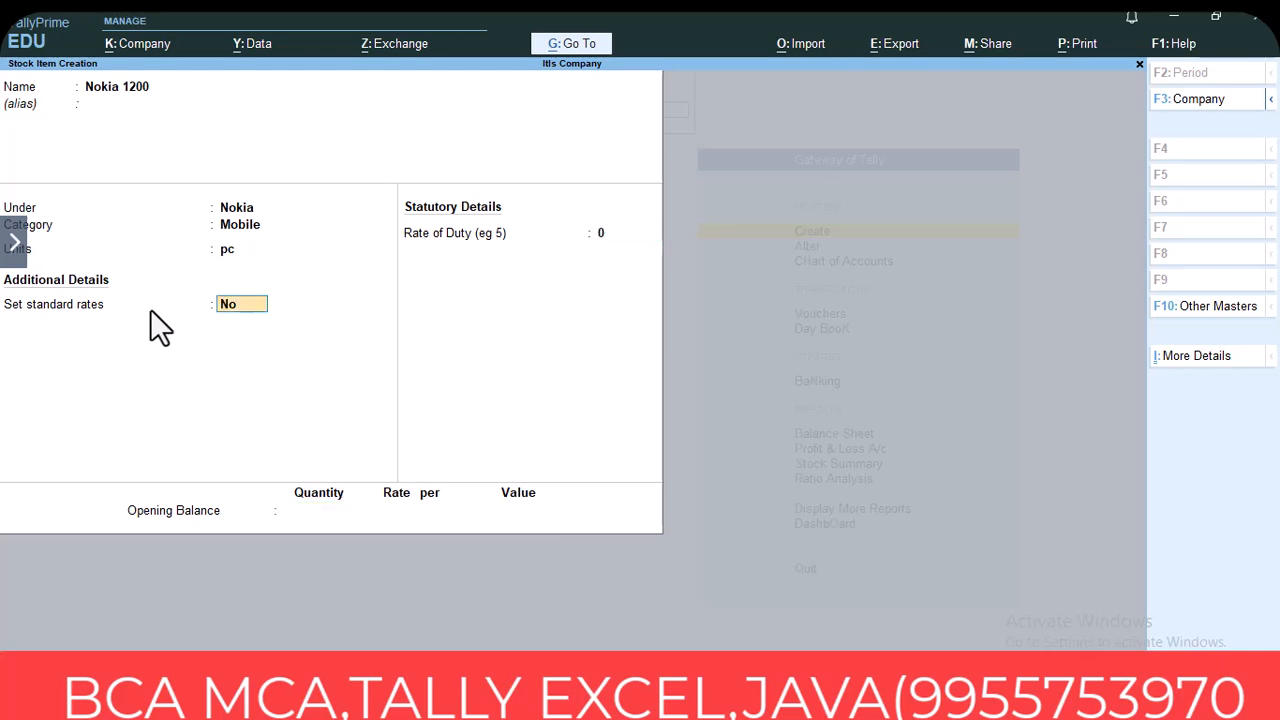
type("y")
Draw a tick mark beneath Set standard rates with the annotation pen and move the annotation toolbar clear of the item fields
left_click(15, 240)
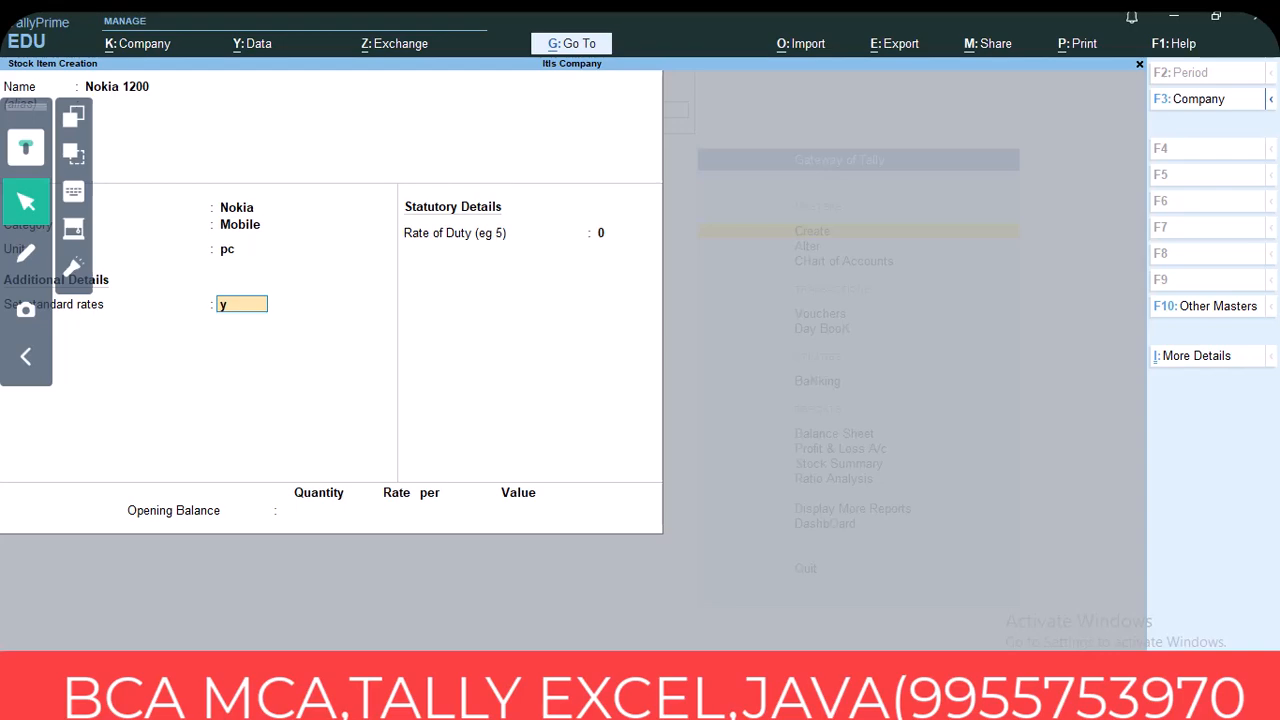
left_click(26, 253)
left_click_drag(96, 326, 139, 323)
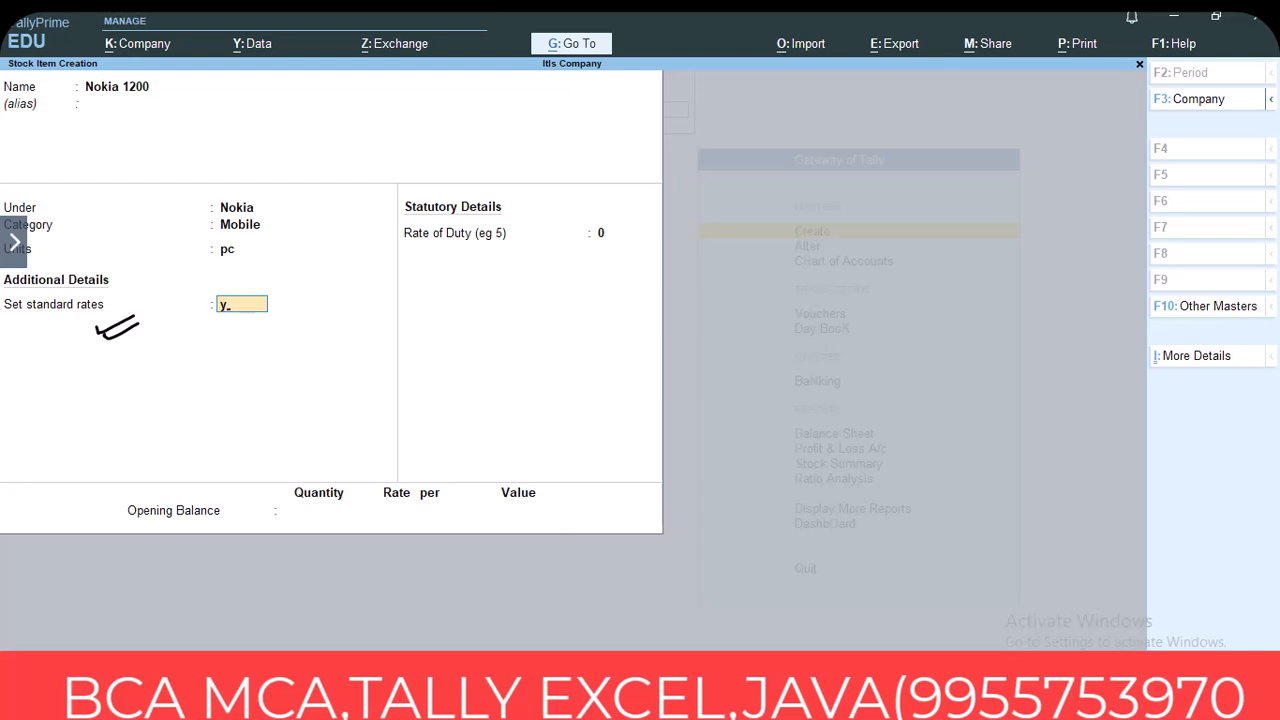
left_click(15, 240)
left_click_drag(26, 148, 34, 475)
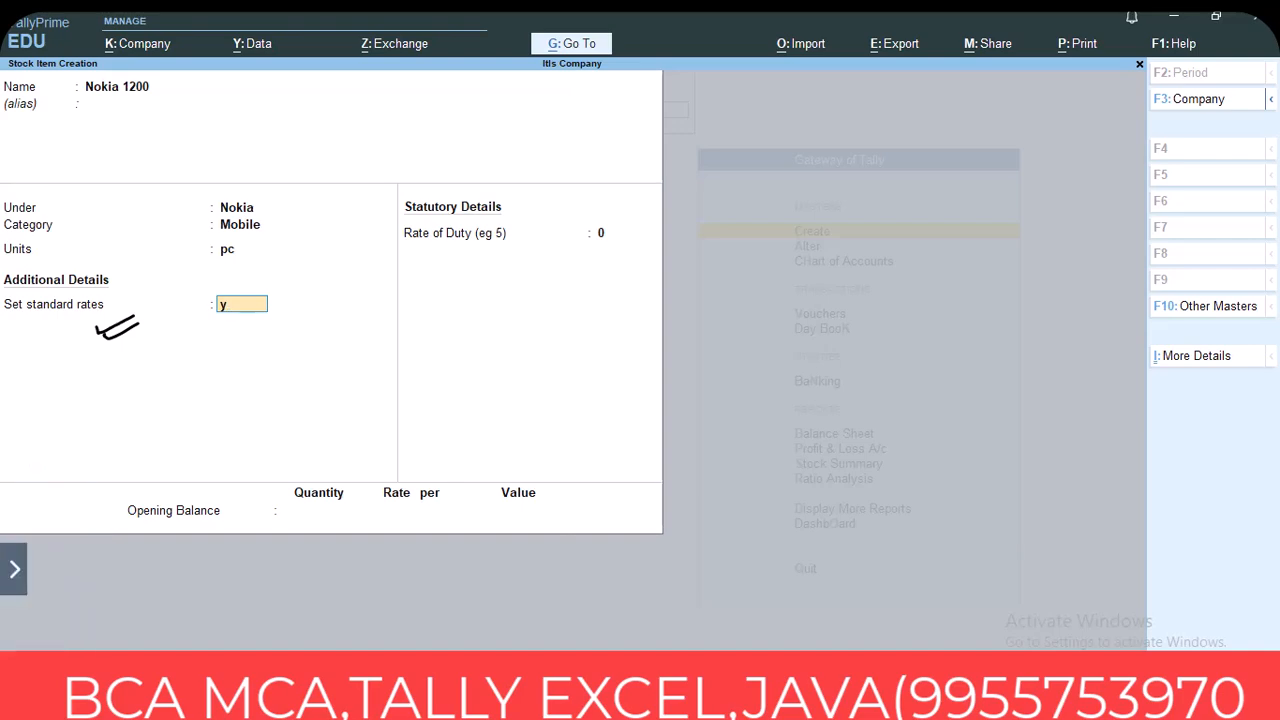
Open the standard rates for Nokia 1200 and set the standard cost to 1500 per pc, applicable from 1-Apr-24
key("Return")
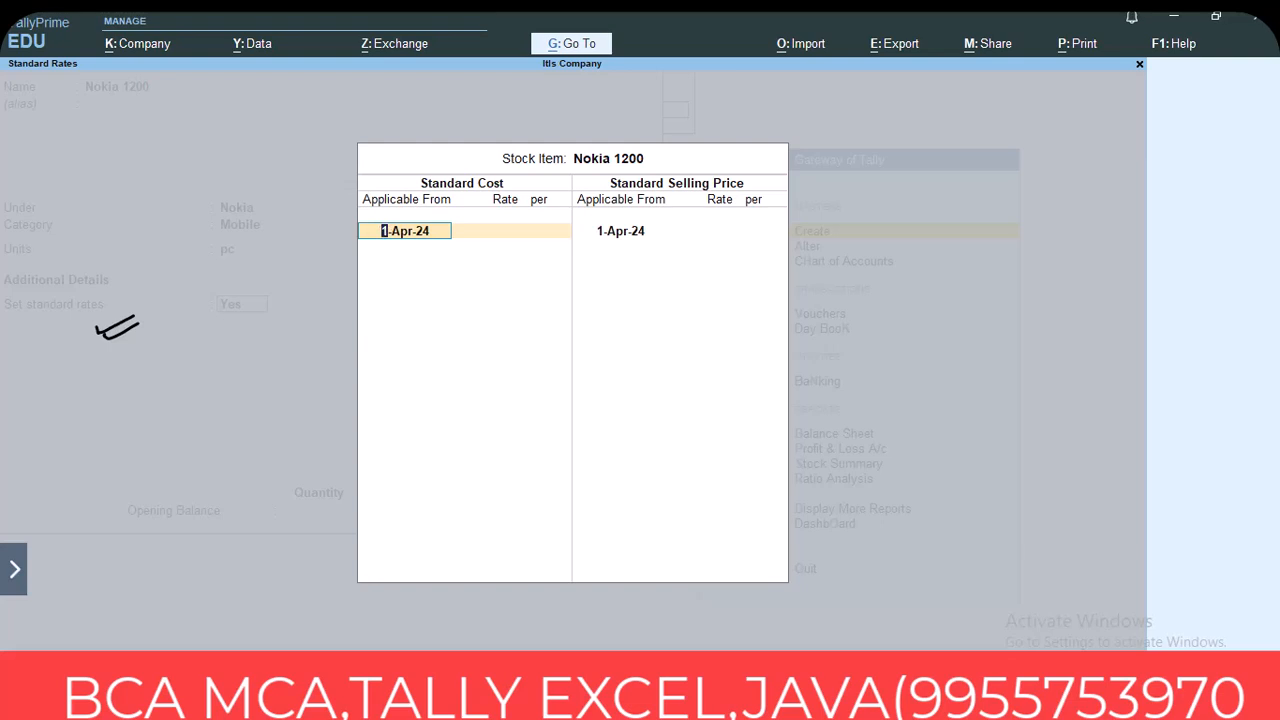
key("Return")
type("1500")
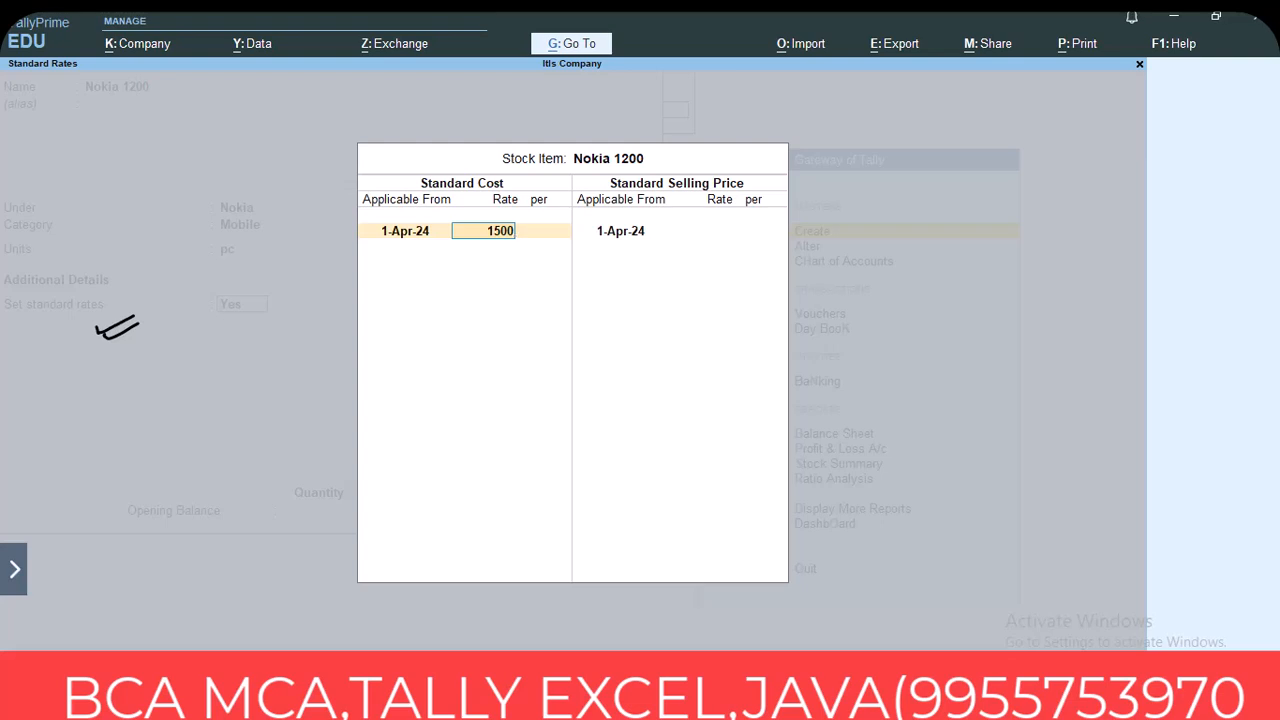
key("Return")
key("Return")
key("Return")
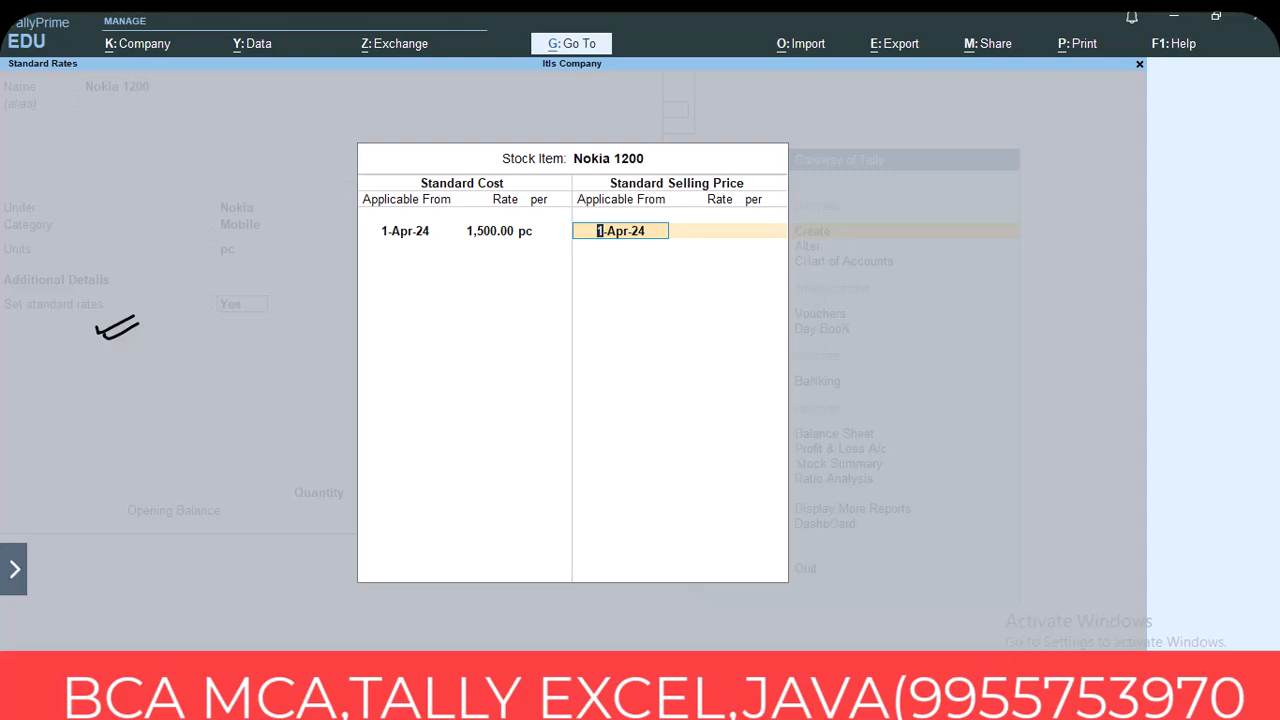
Circle the Standard Cost and Standard Selling Price headings and tick both applicable-from dates with the annotation pen
mouse_move(502, 160)
left_mouse_down()
mouse_move(416, 172)
mouse_move(517, 190)
mouse_move(434, 164)
left_mouse_up()
mouse_move(660, 162)
left_mouse_down()
mouse_move(584, 179)
mouse_move(762, 167)
mouse_move(630, 157)
left_mouse_up()
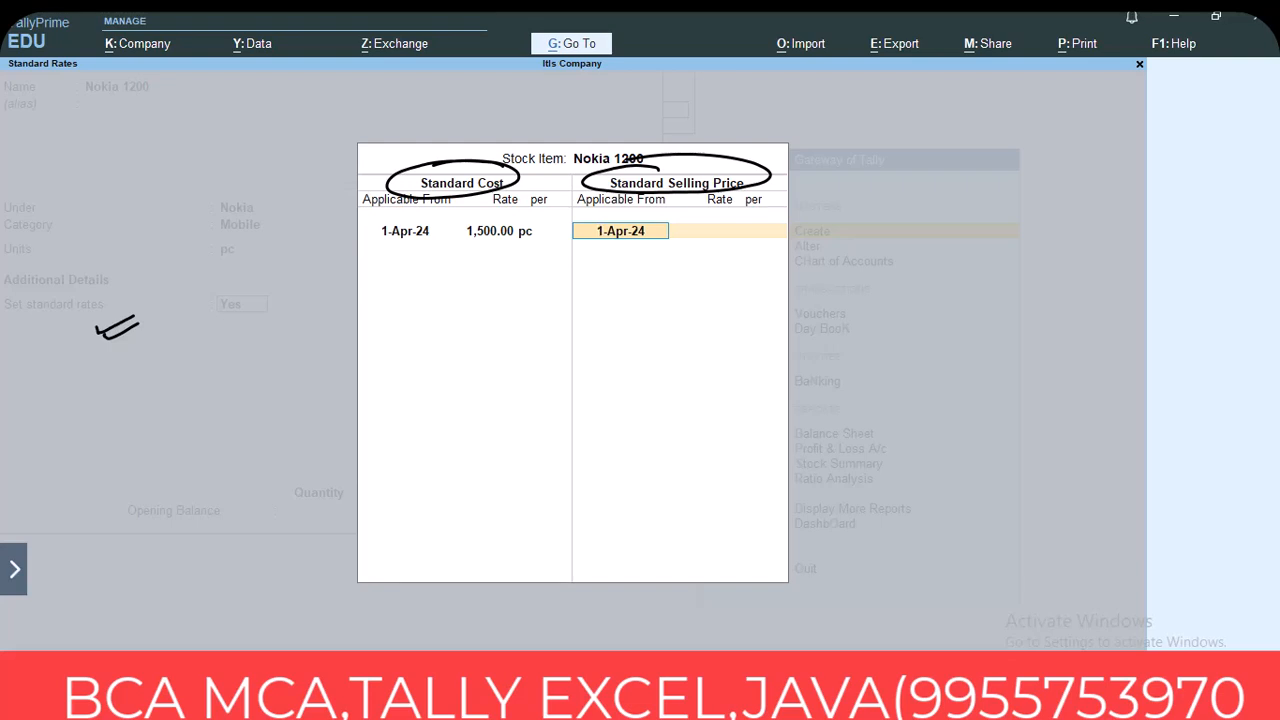
left_click_drag(340, 237, 382, 239)
left_click_drag(564, 238, 600, 230)
left_click_drag(381, 240, 390, 243)
left_click_drag(577, 251, 620, 244)
Set the standard selling price to 2000 per pc, applicable from 1-Apr-24, and accept the standard rates
key("Return")
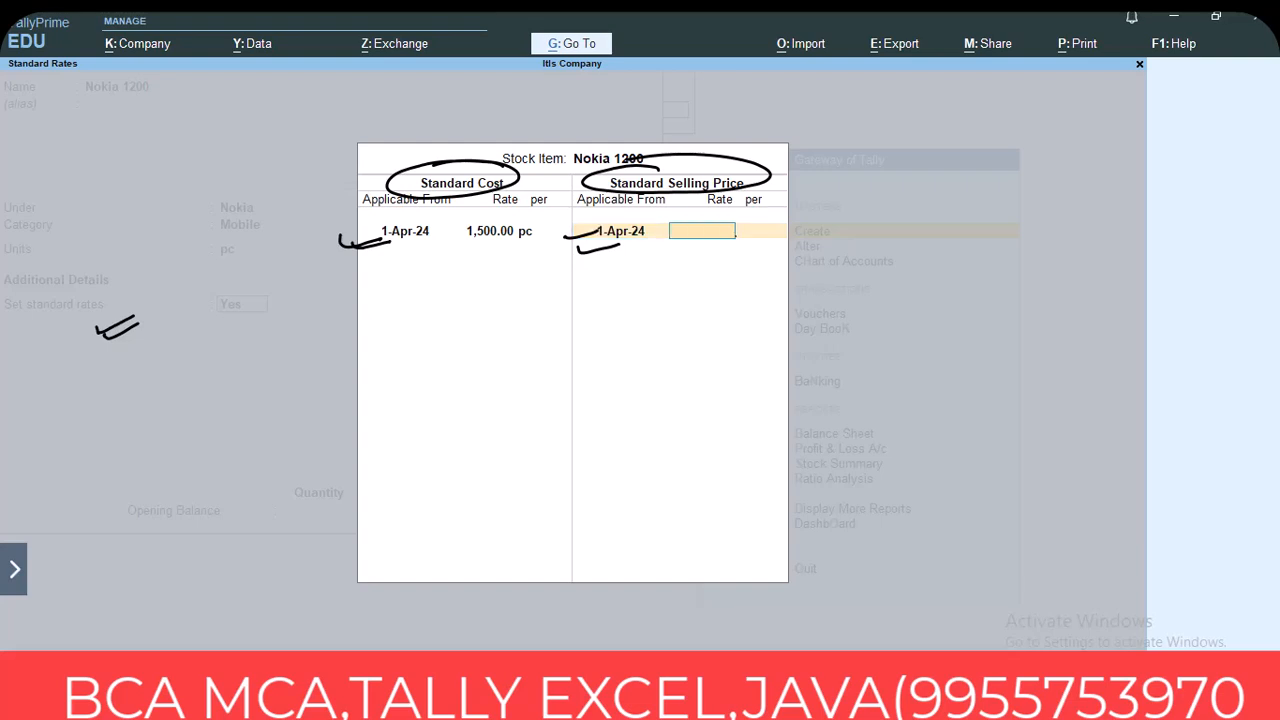
type("2000")
key("Return")
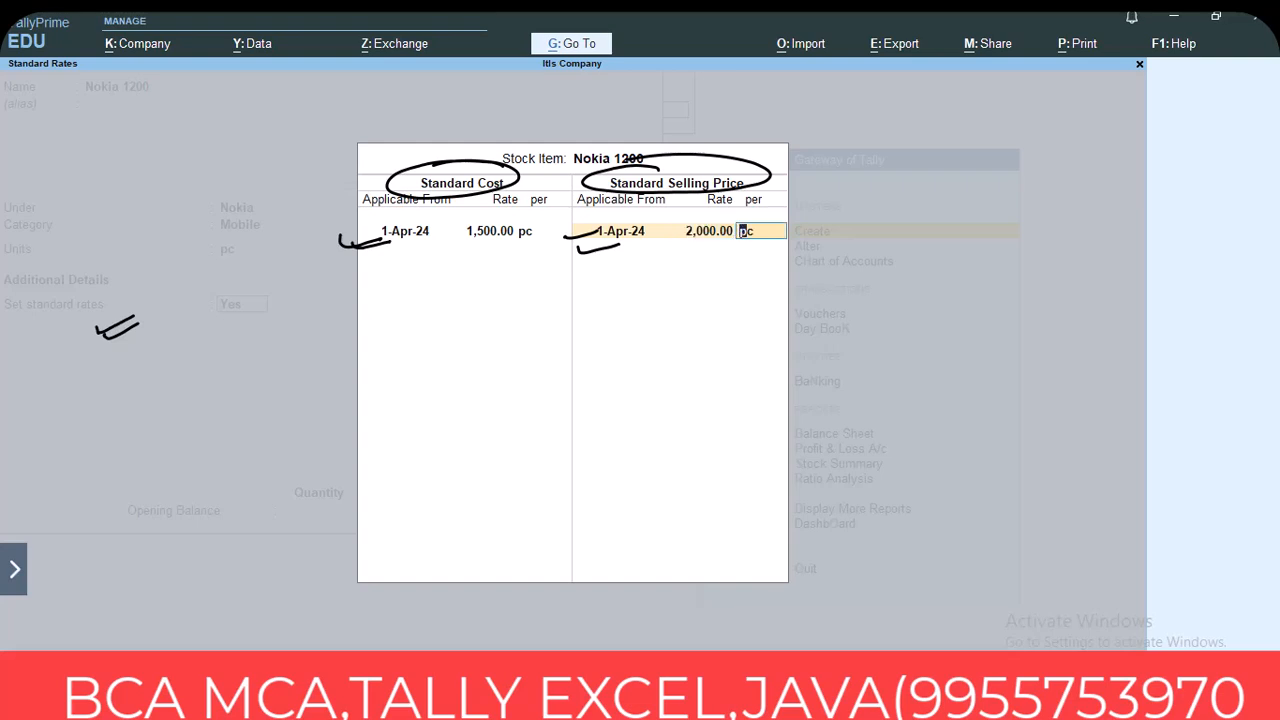
key("Return")
key("Return")
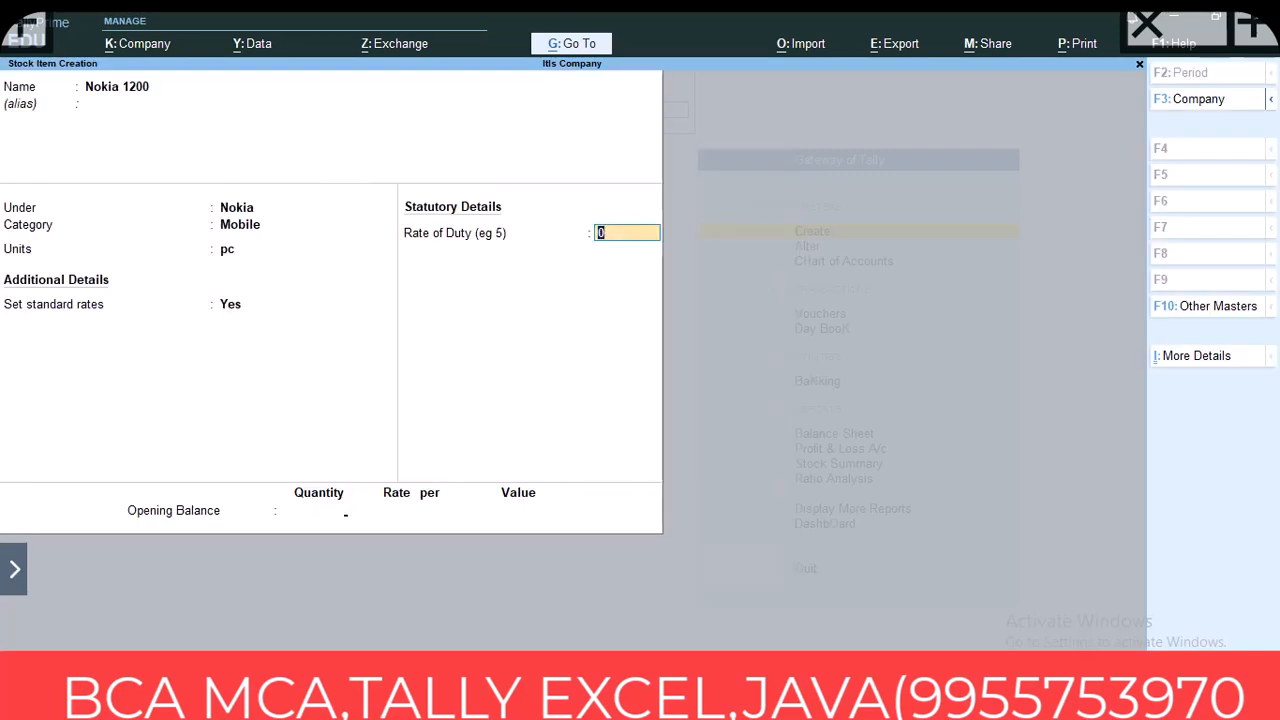
Save the Nokia 1200 stock item without an opening balance and return to the Gateway of Tally
key("Return")
key("Return")
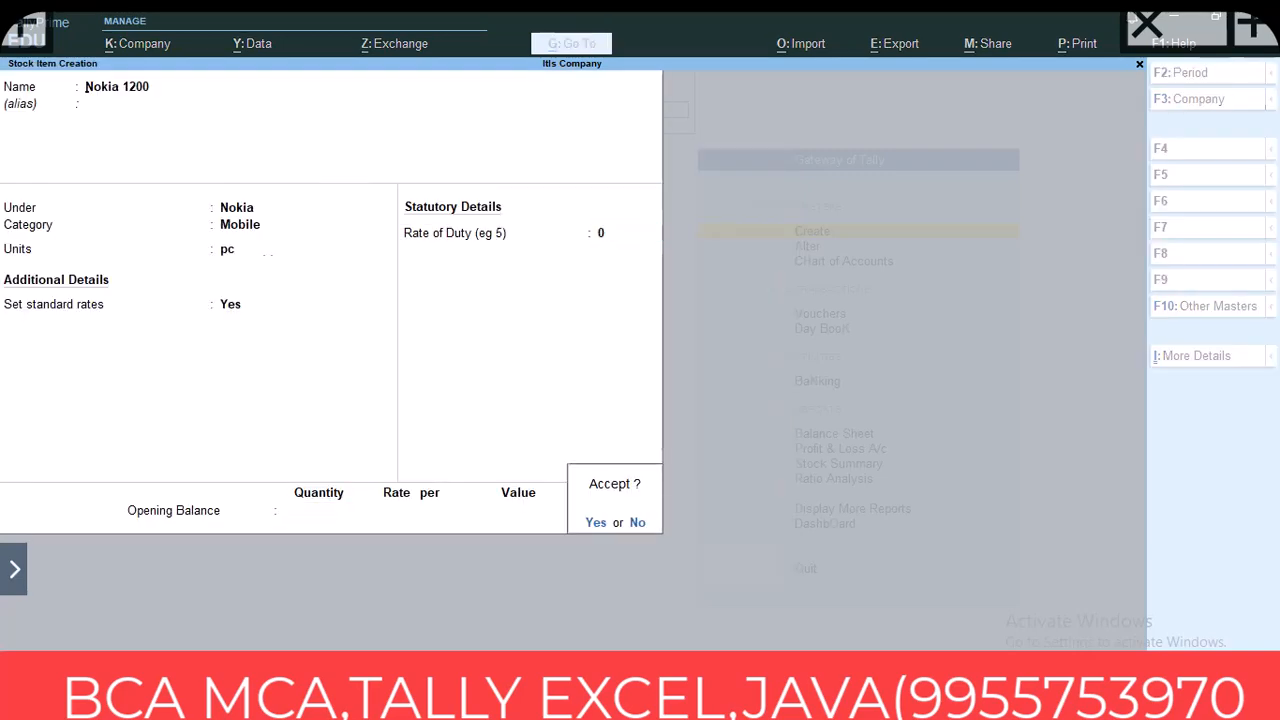
key("Return")
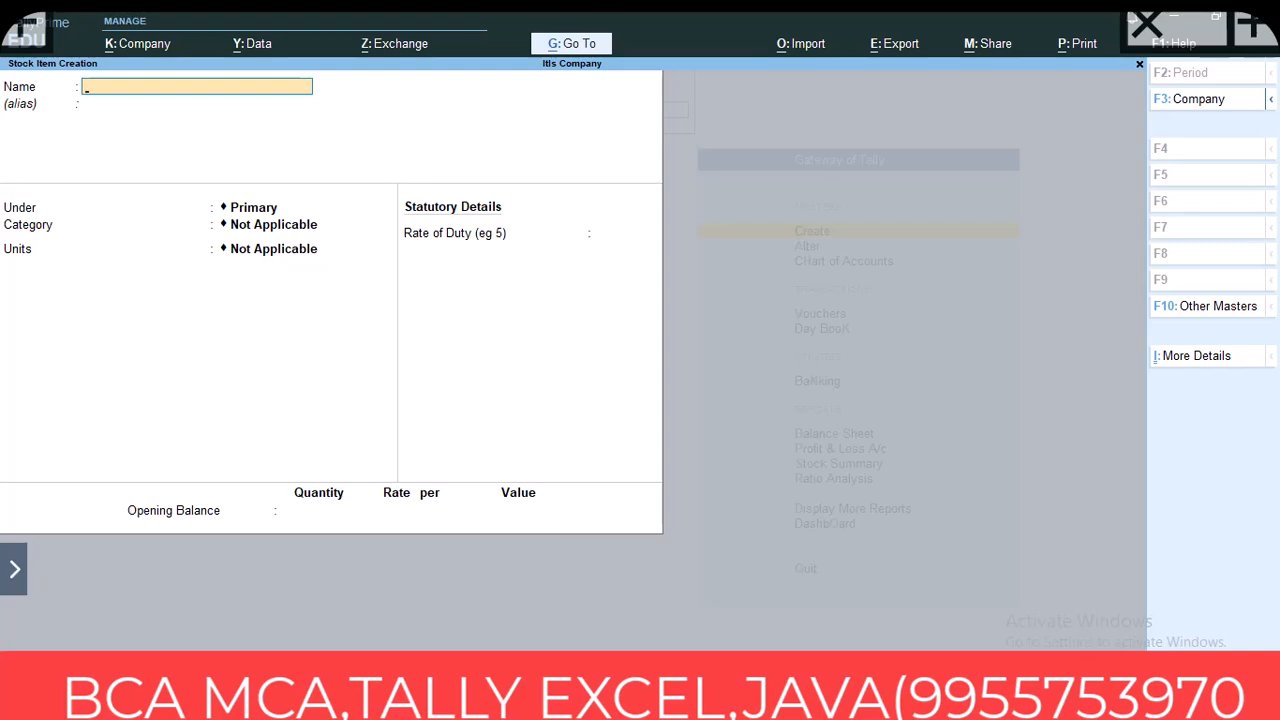
key("Escape")
key("Return")
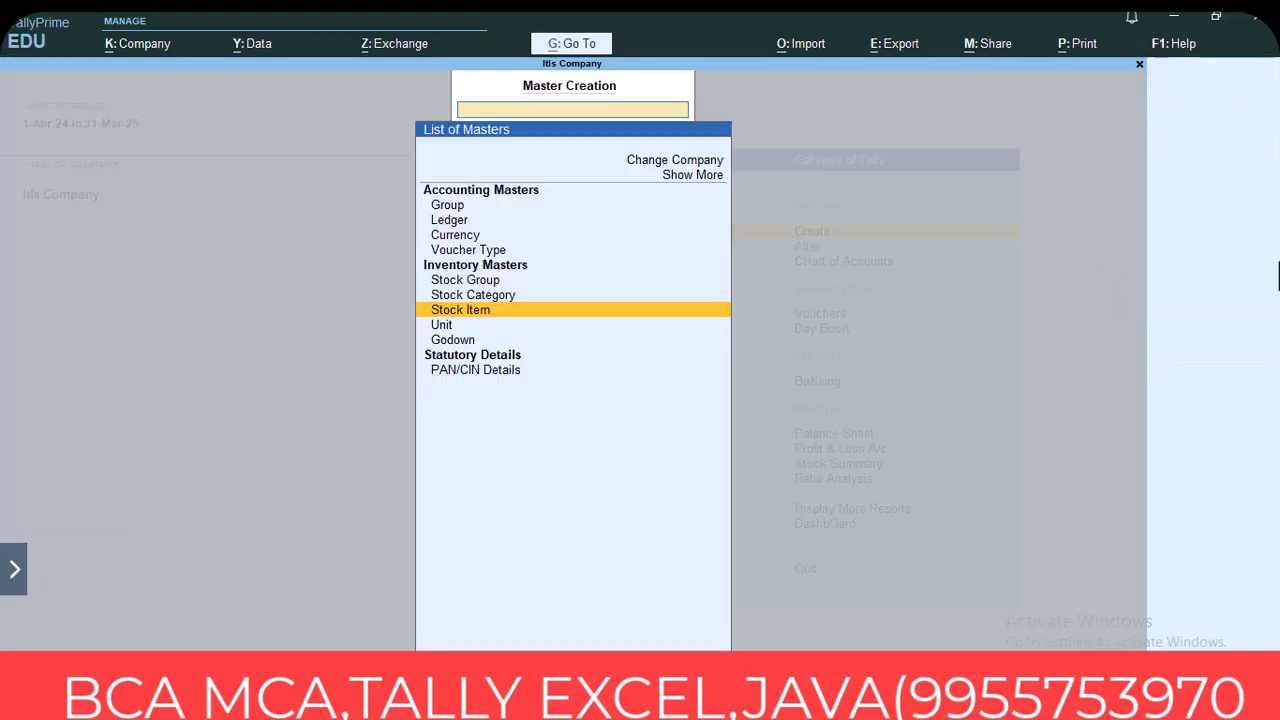
key("Escape")
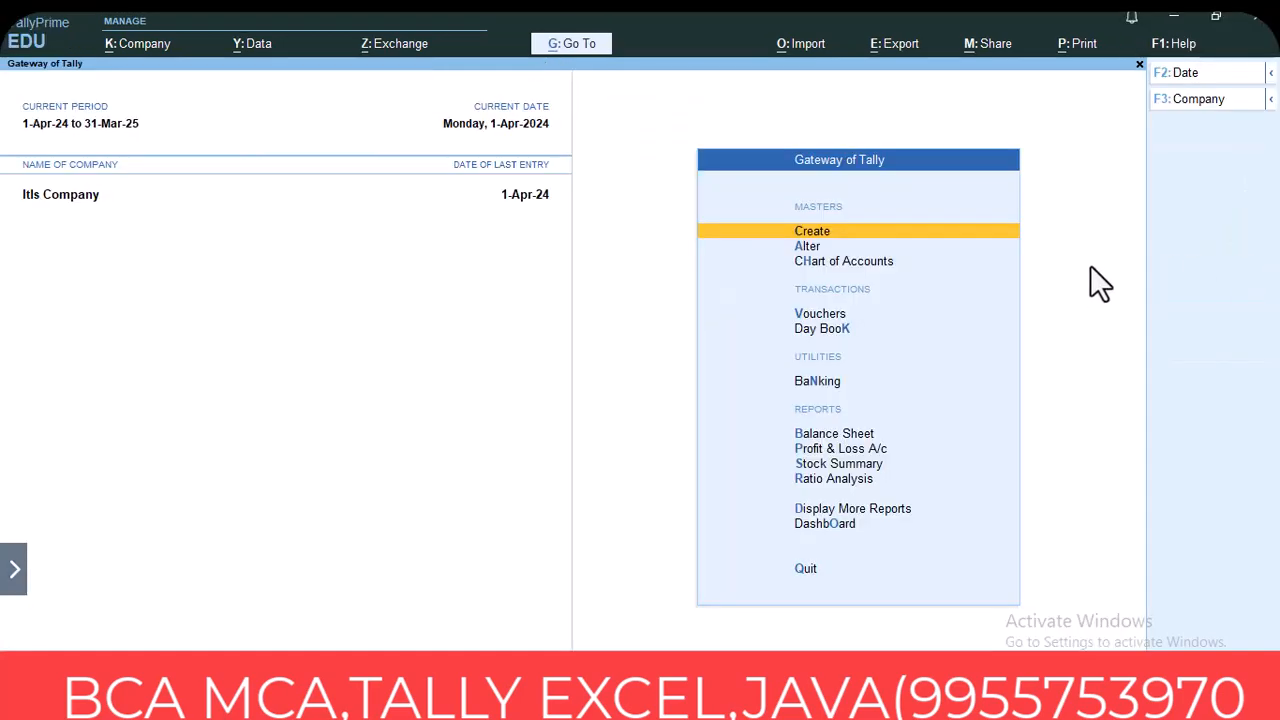
Start a purchase voucher with the supplier invoice number and date blank, and choose Cash as the party account
left_click(818, 314)
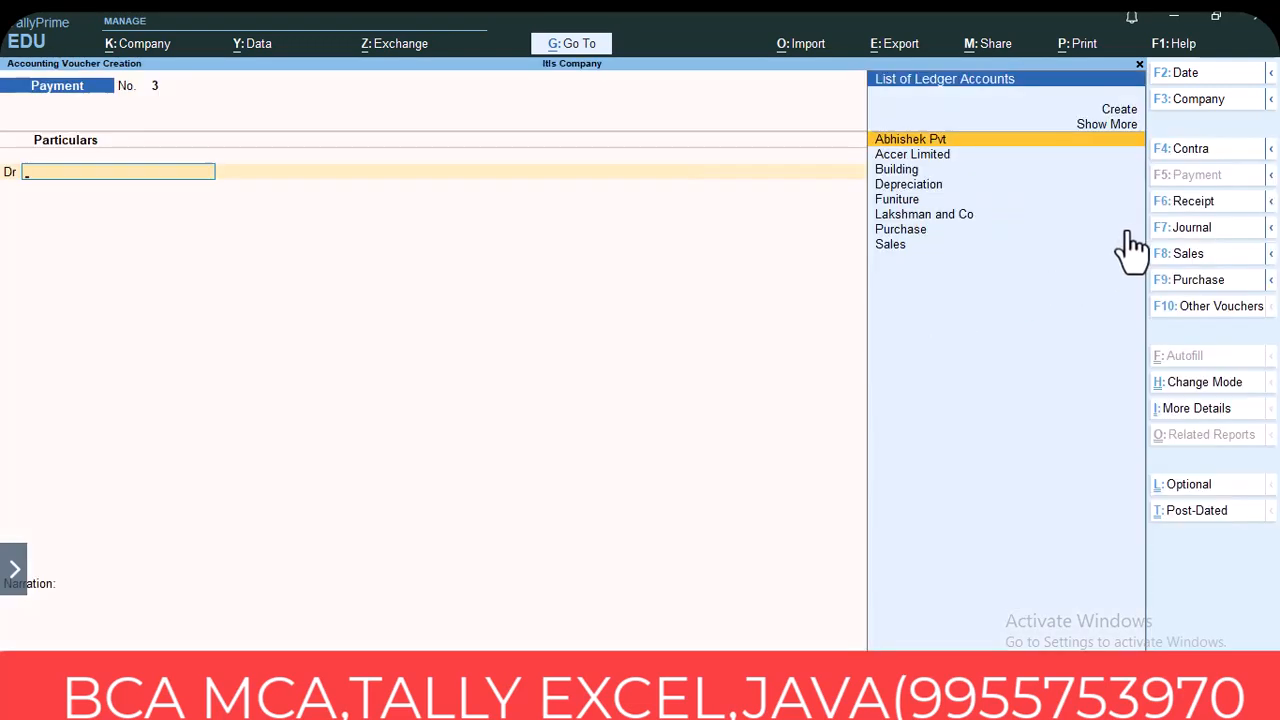
left_click(1188, 280)
key("Return")
key("Return")
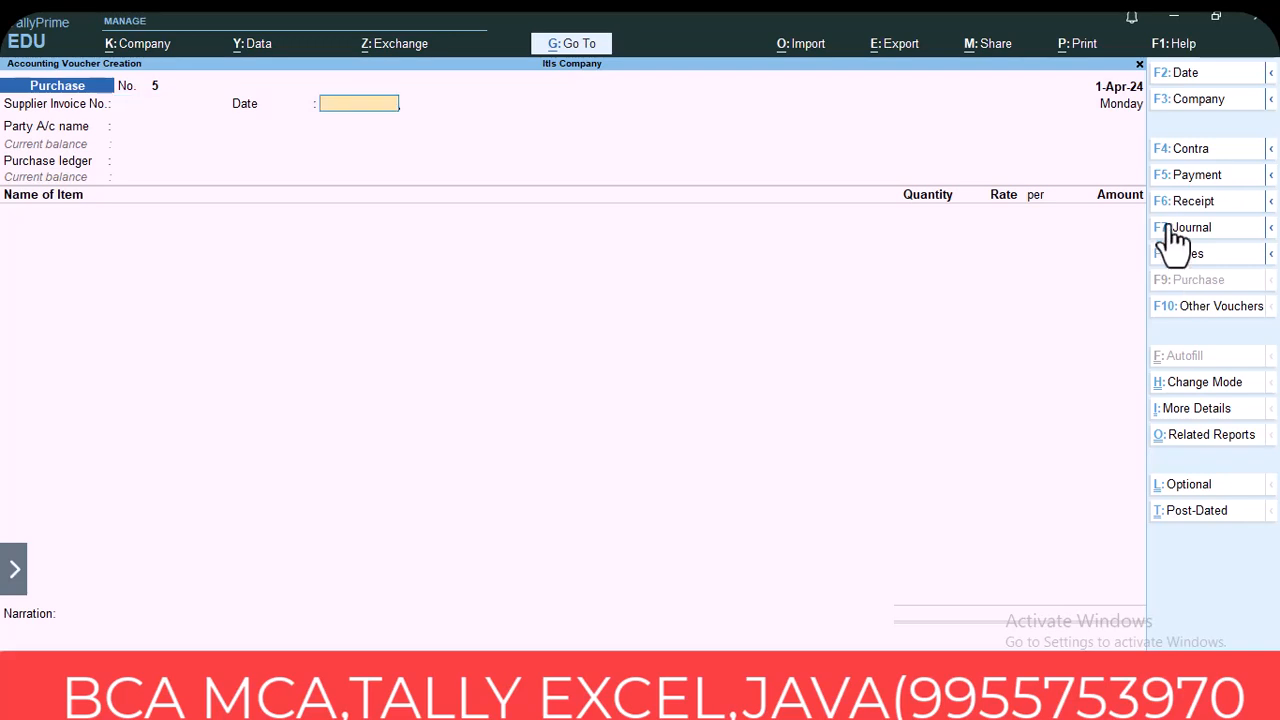
type("C")
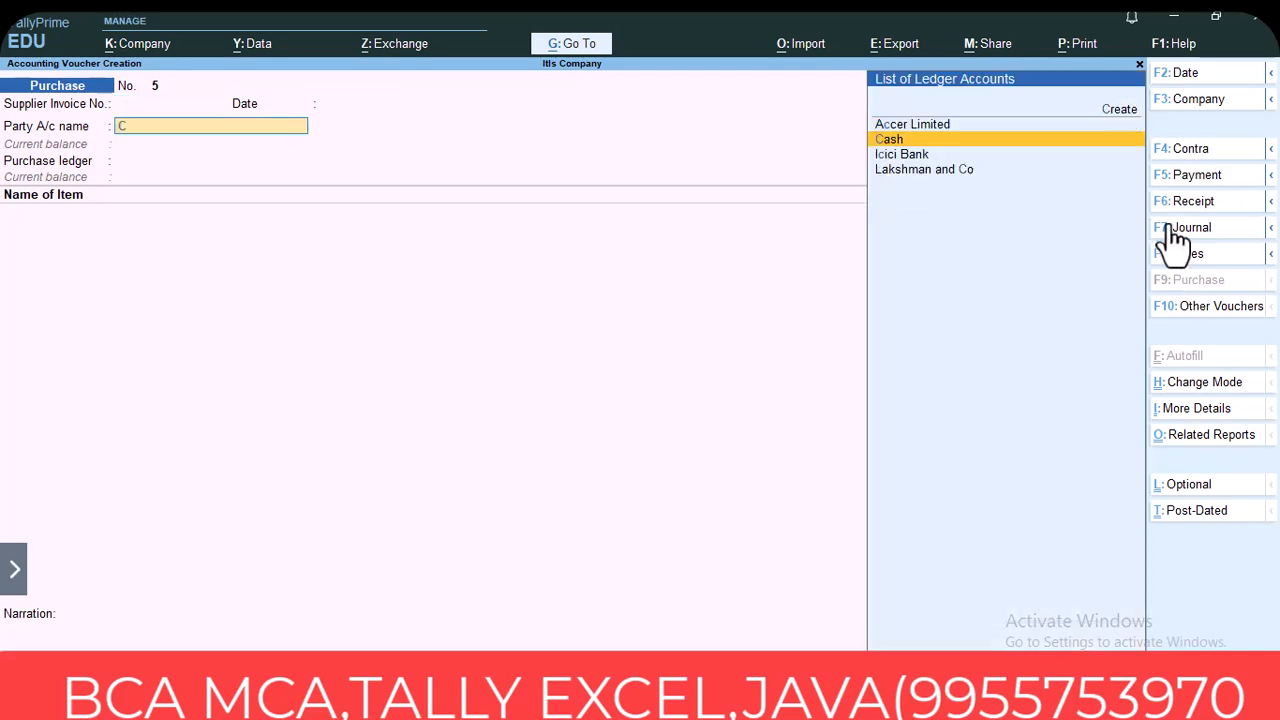
key("Return")
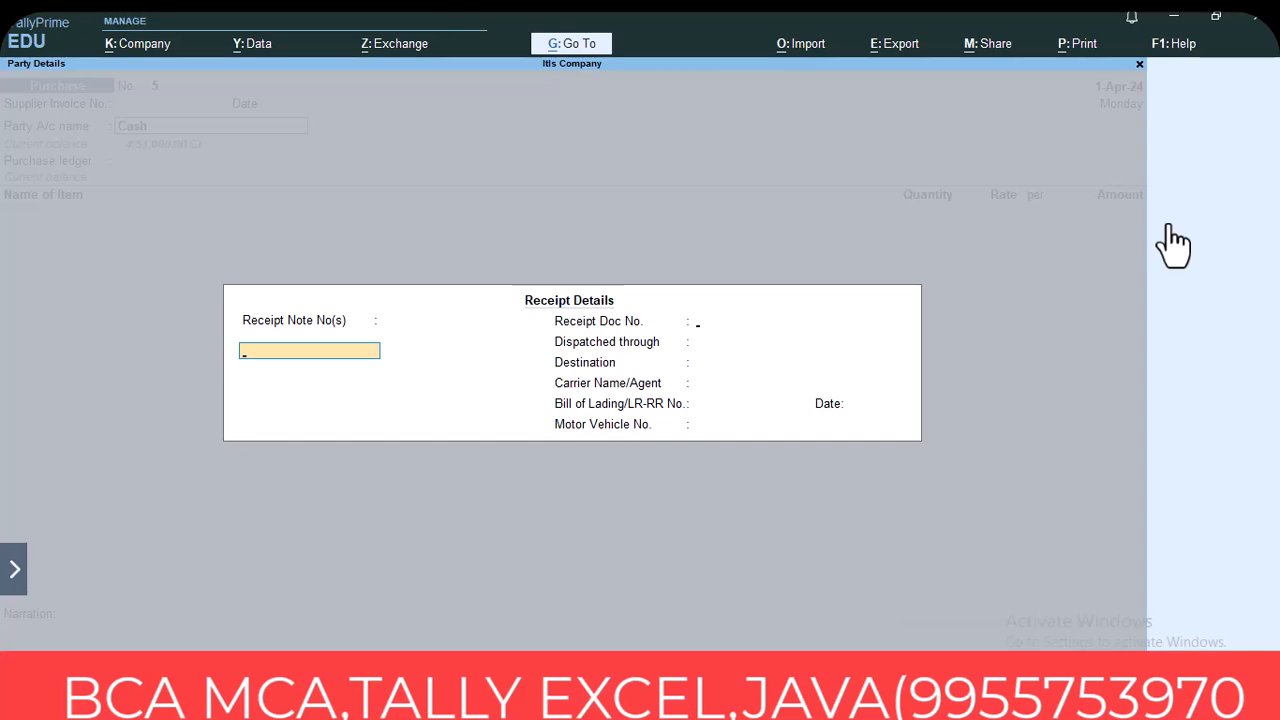
Leave all receipt and party details of the purchase voucher blank and proceed to the purchase ledger selection
key("Return")
key("Return")
key("Return")
key("Return")
key("Return")
key("Return")
key("Return")
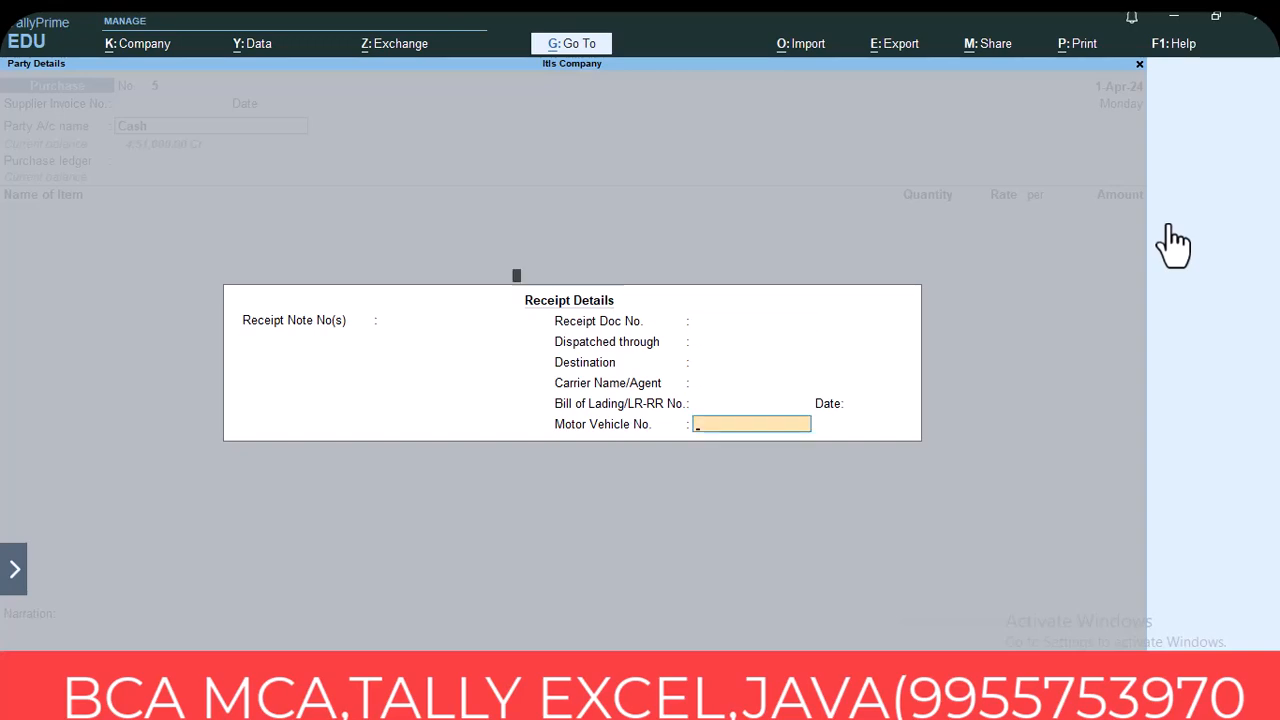
key("Return")
key("Return")
key("Return")
key("Return")
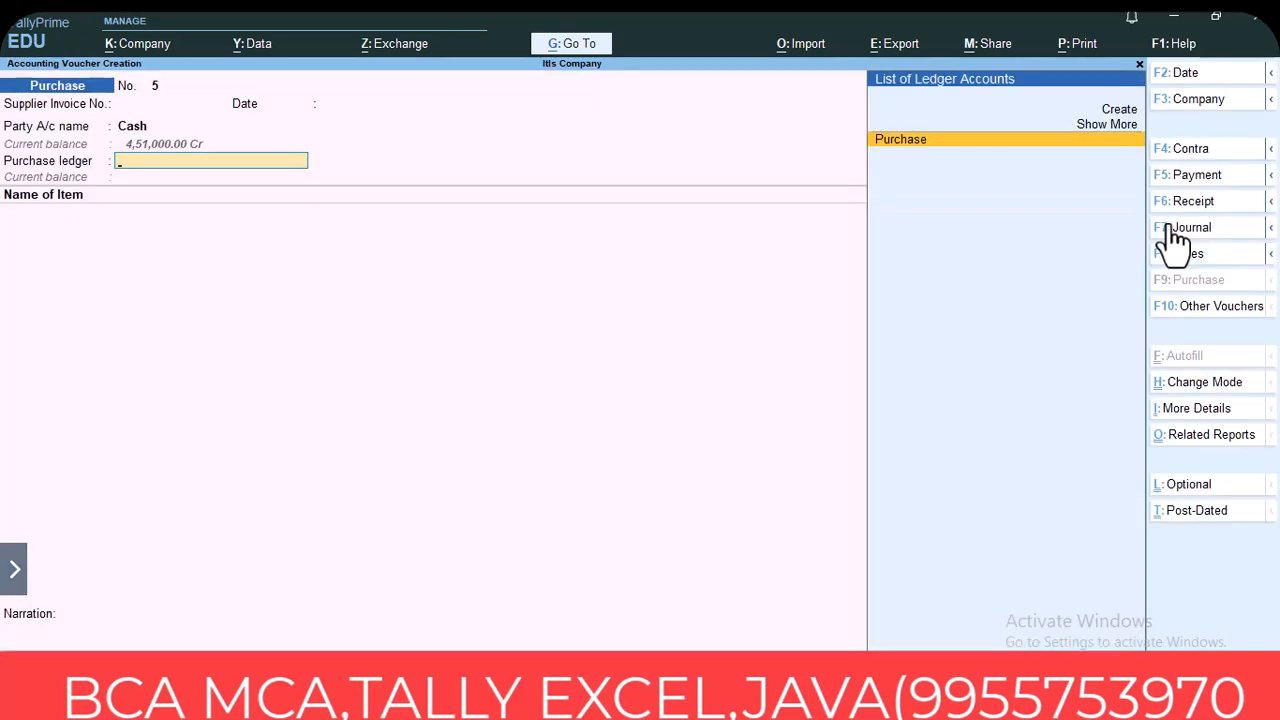
Choose the Purchase ledger for the voucher and add Nokia 1200 as its stock item
key("Return")
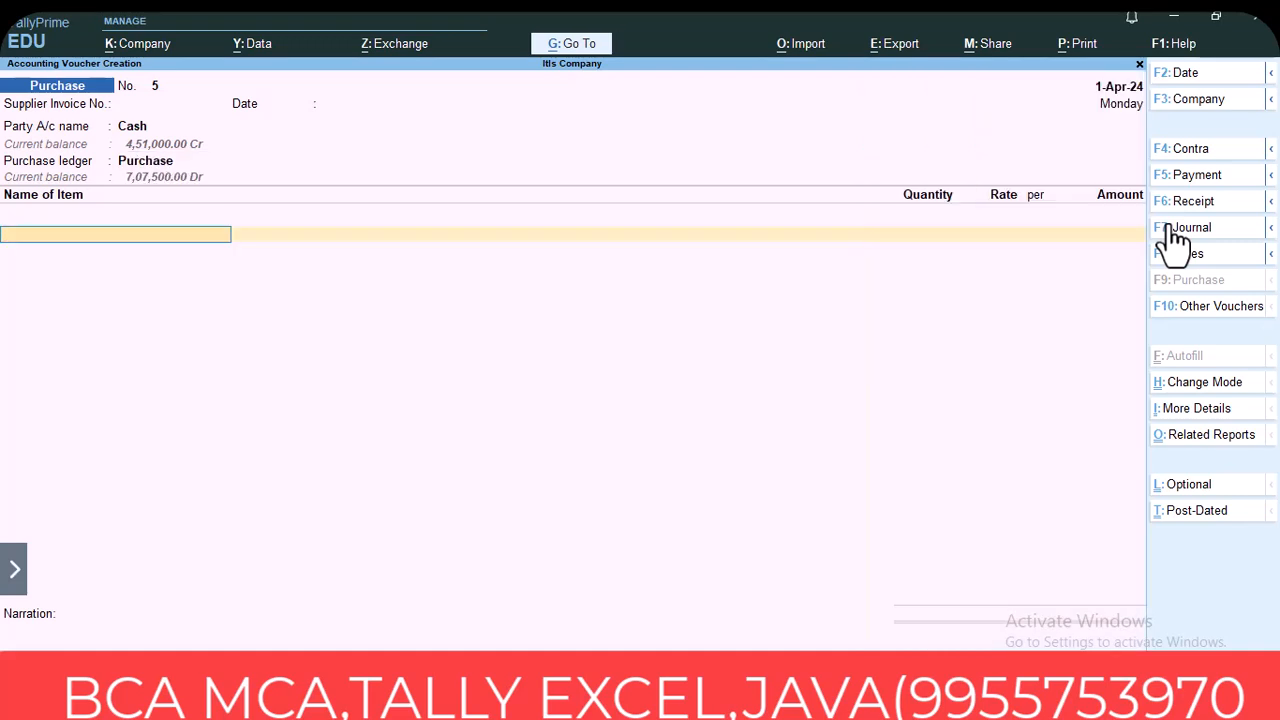
type("No")
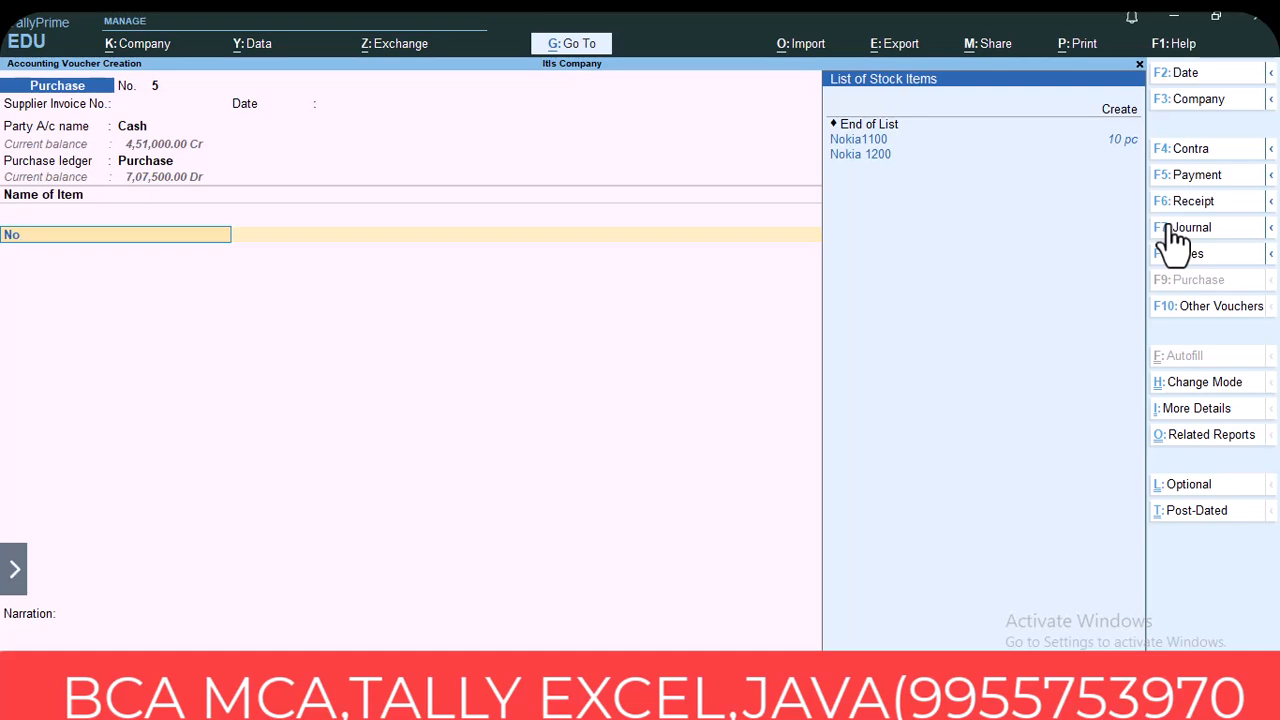
key("Down")
key("Return")
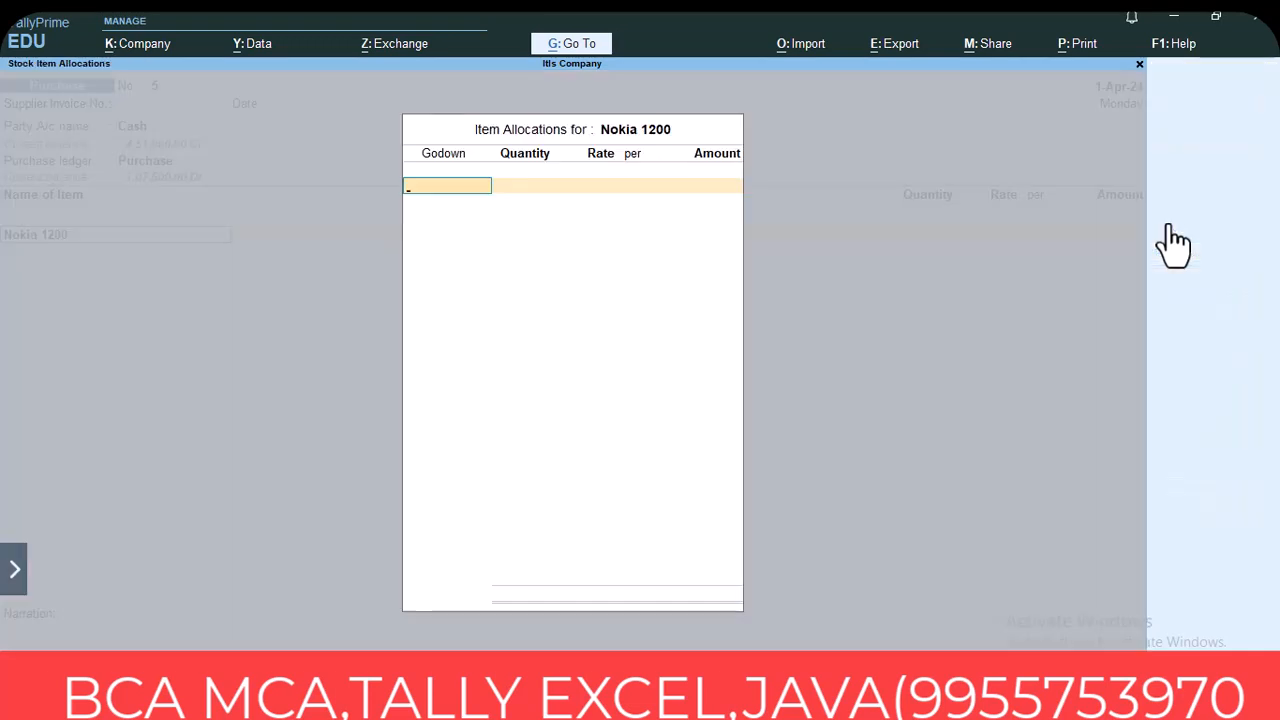
Allocate 20 pc of Nokia 1200 to the Dav godown
type("D")
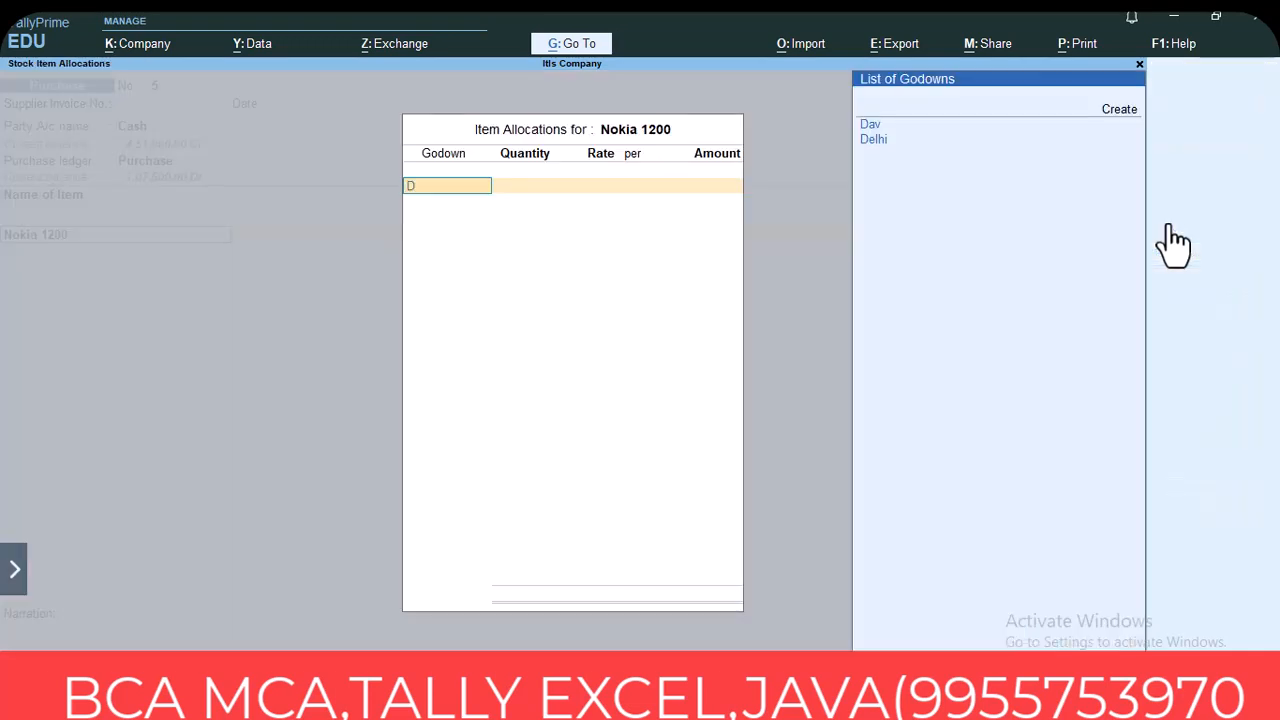
key("Down")
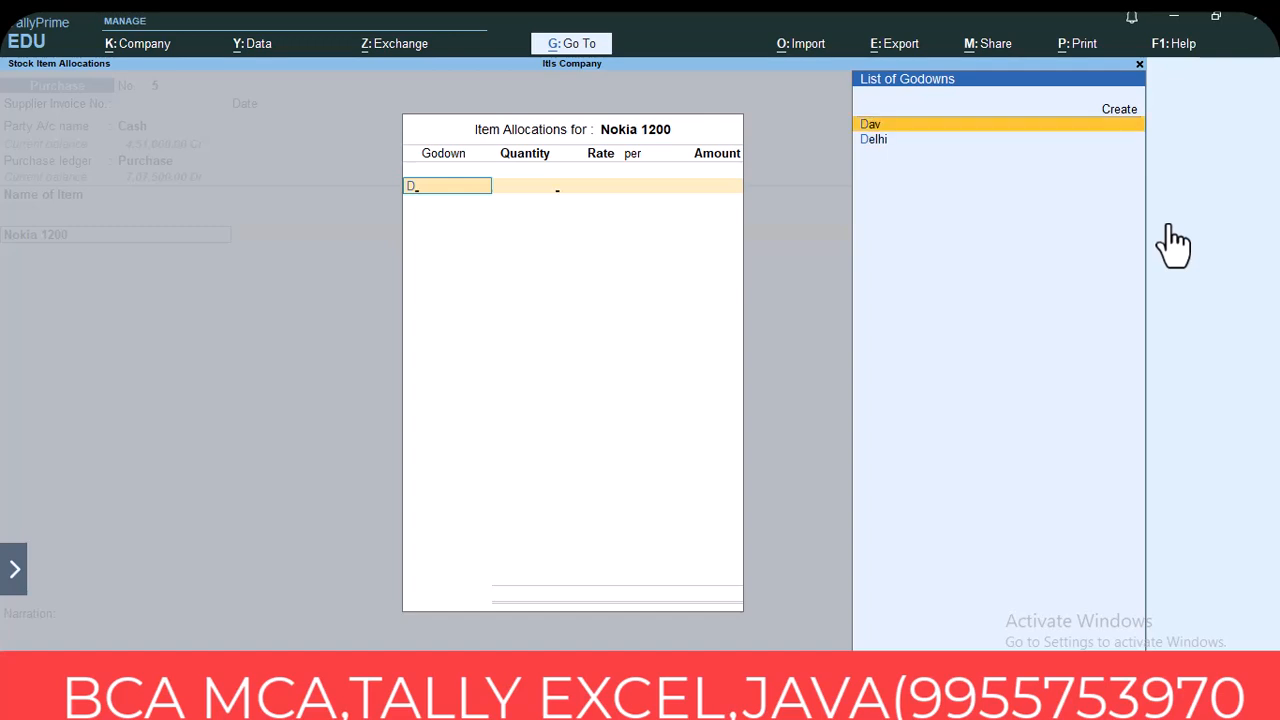
key("Return")
type("20")
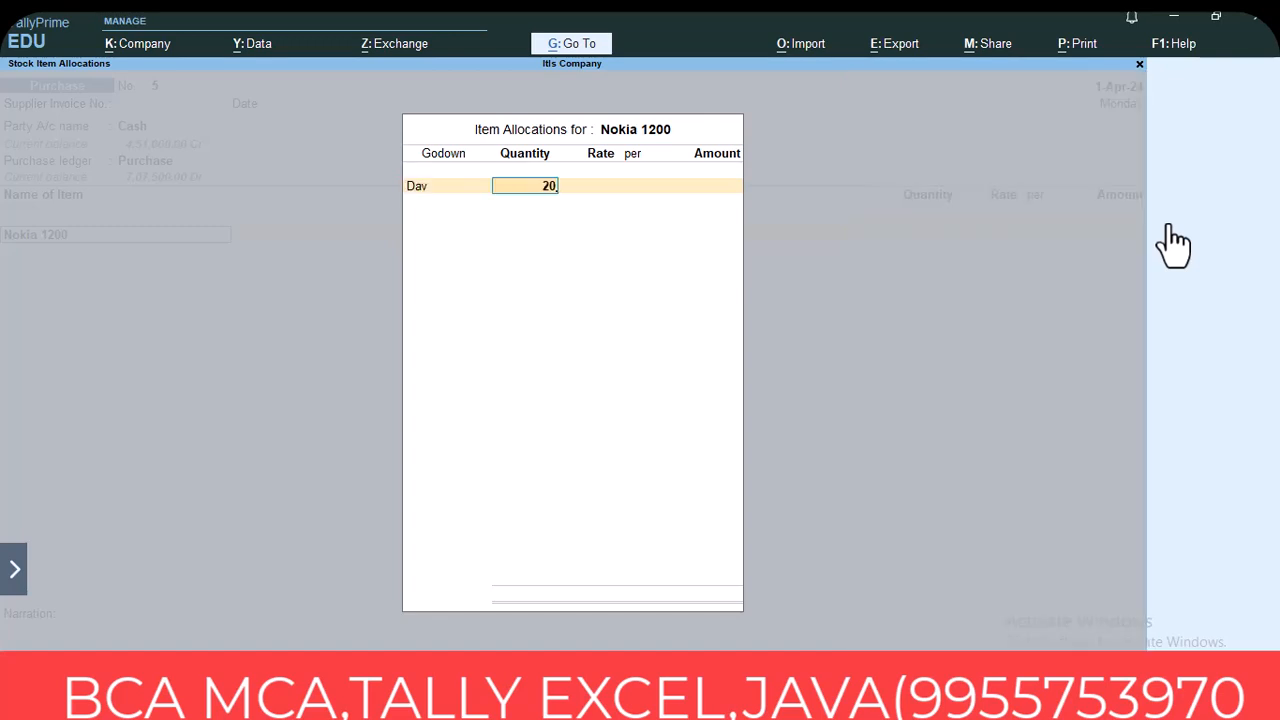
key("Return")
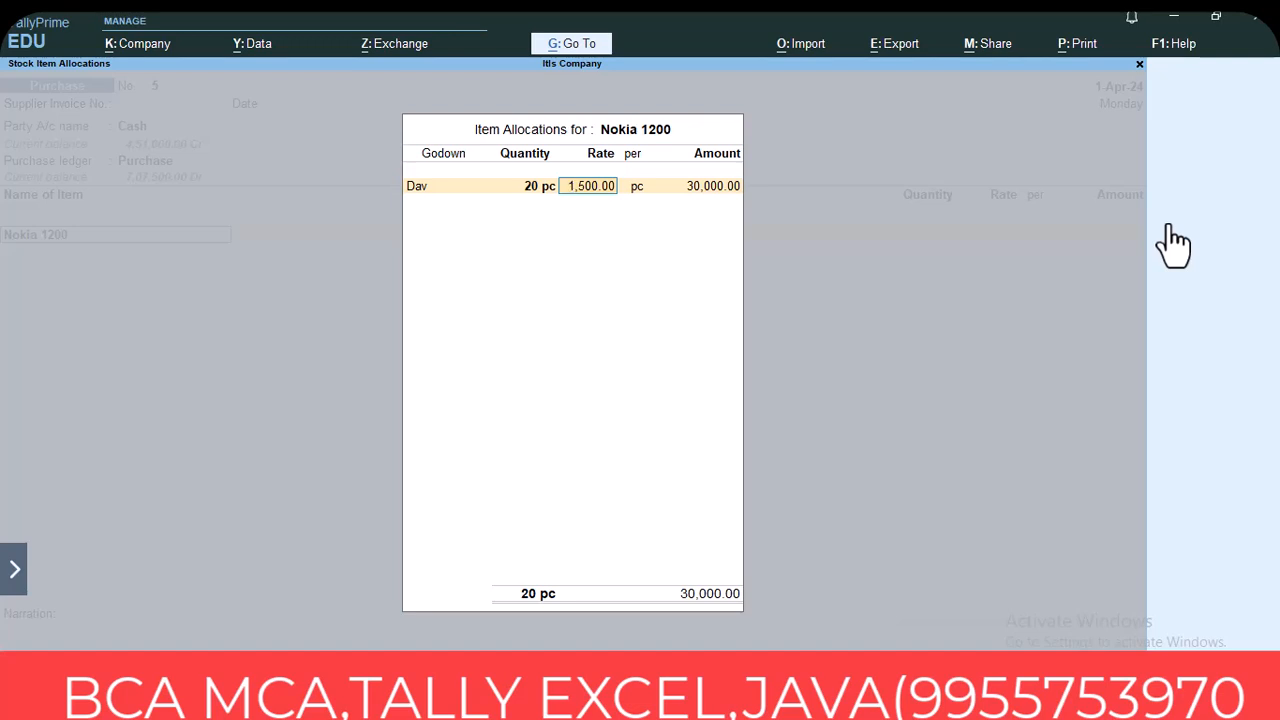
Keep the prefilled rate and amount for the allocation and save the purchase voucher without a narration
key("Return")
key("Return")
key("Return")
key("Return")
key("Return")
key("Return")
key("Return")
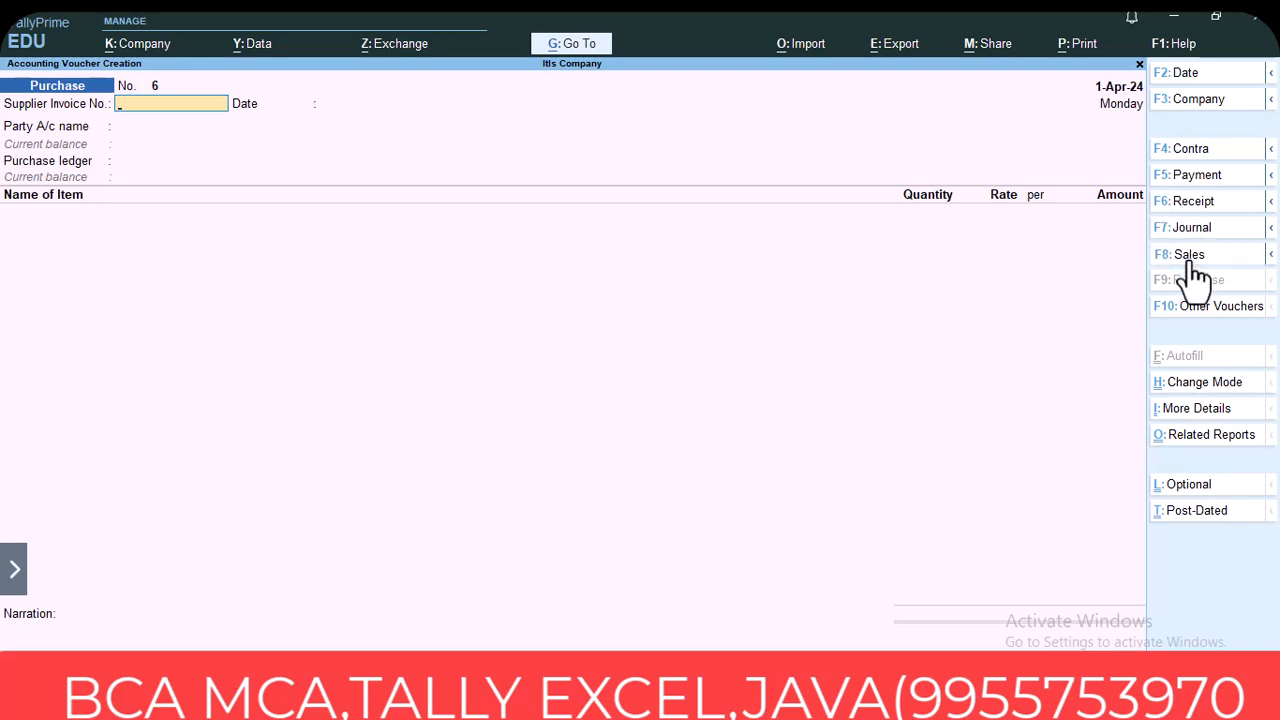
Start a sales voucher with Cash as the party account
left_click(1189, 258)
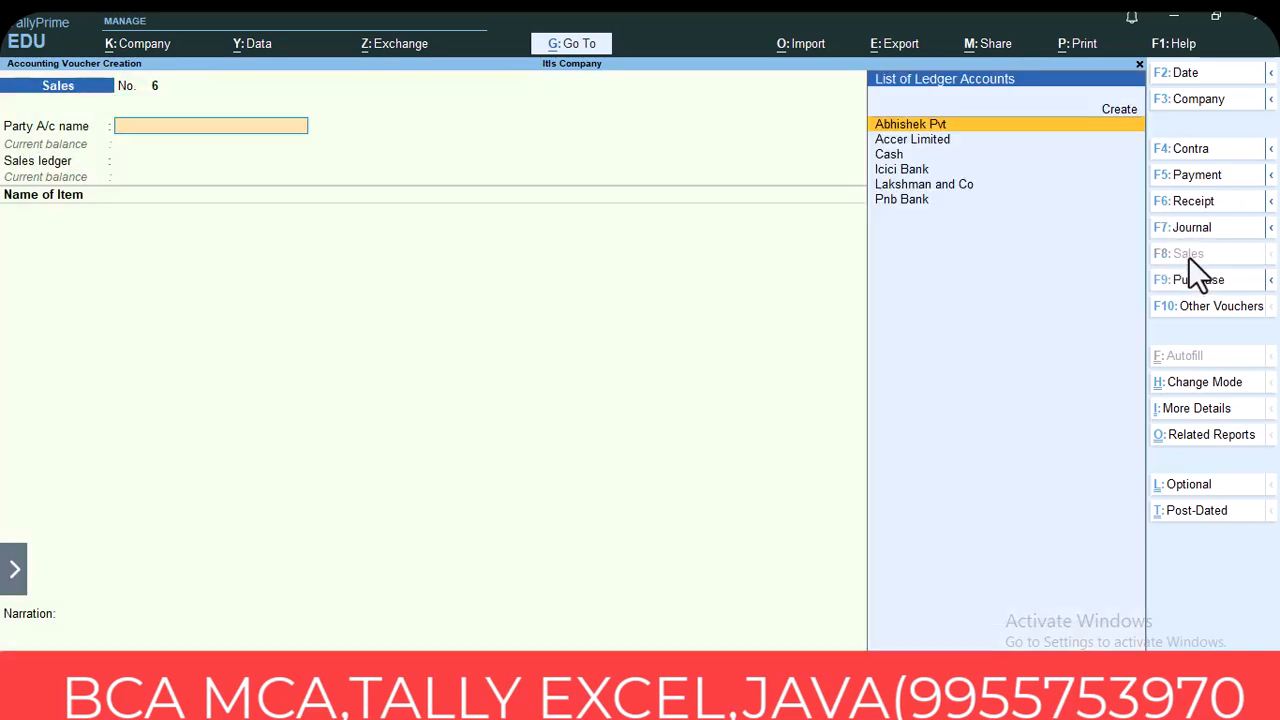
key("Down")
key("Down")
key("Return")
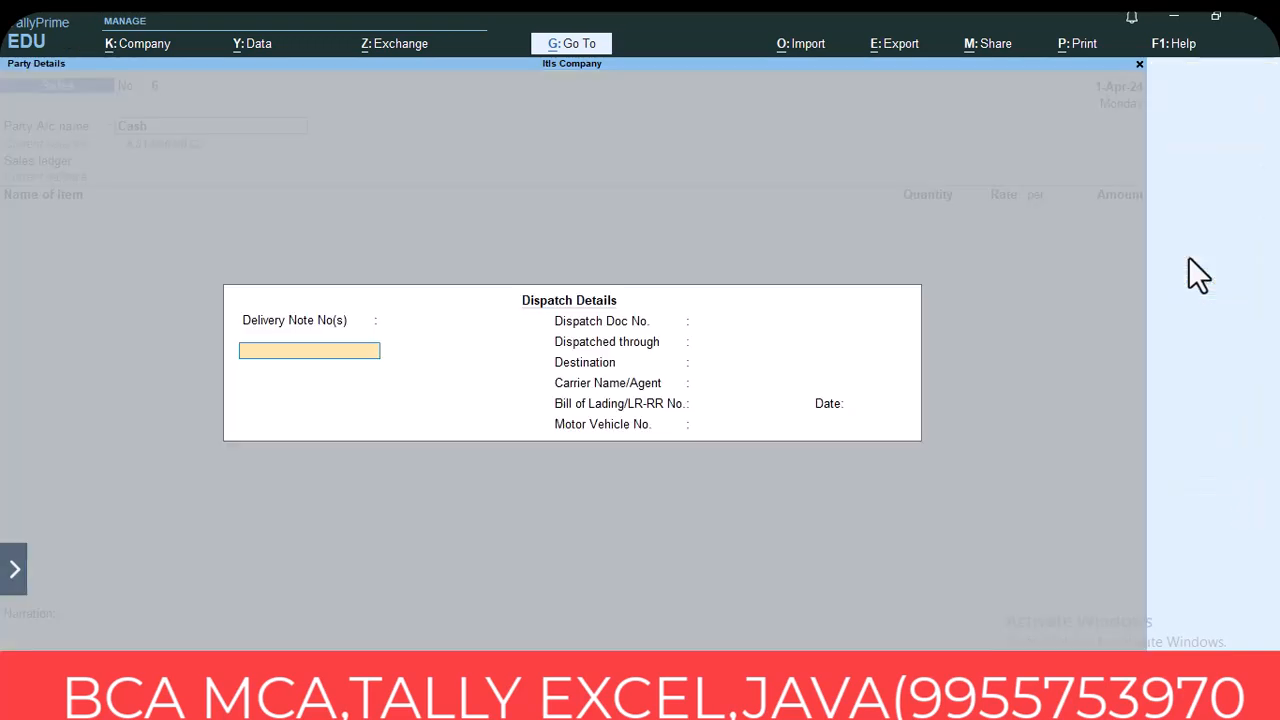
Leave all dispatch and party details of the sales voucher blank and proceed to the sales ledger selection
key("Return")
key("Return")
key("Return")
key("Return")
key("Return")
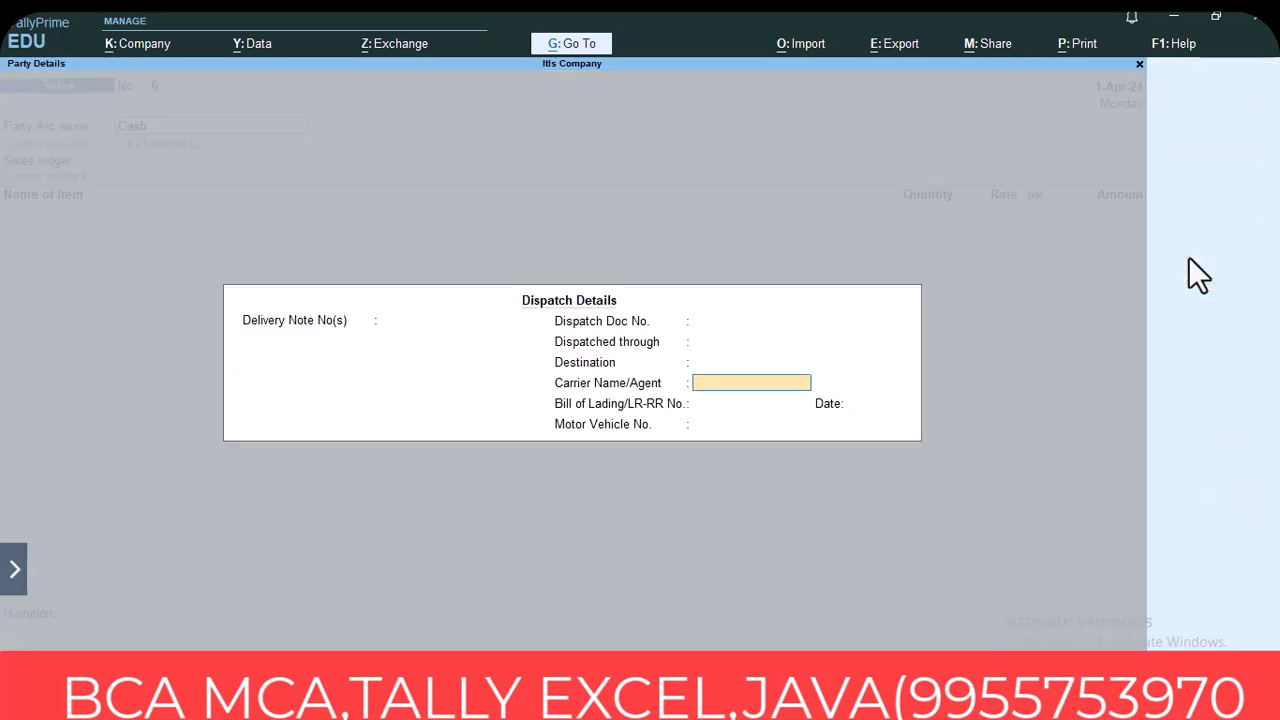
key("Return")
key("Return")
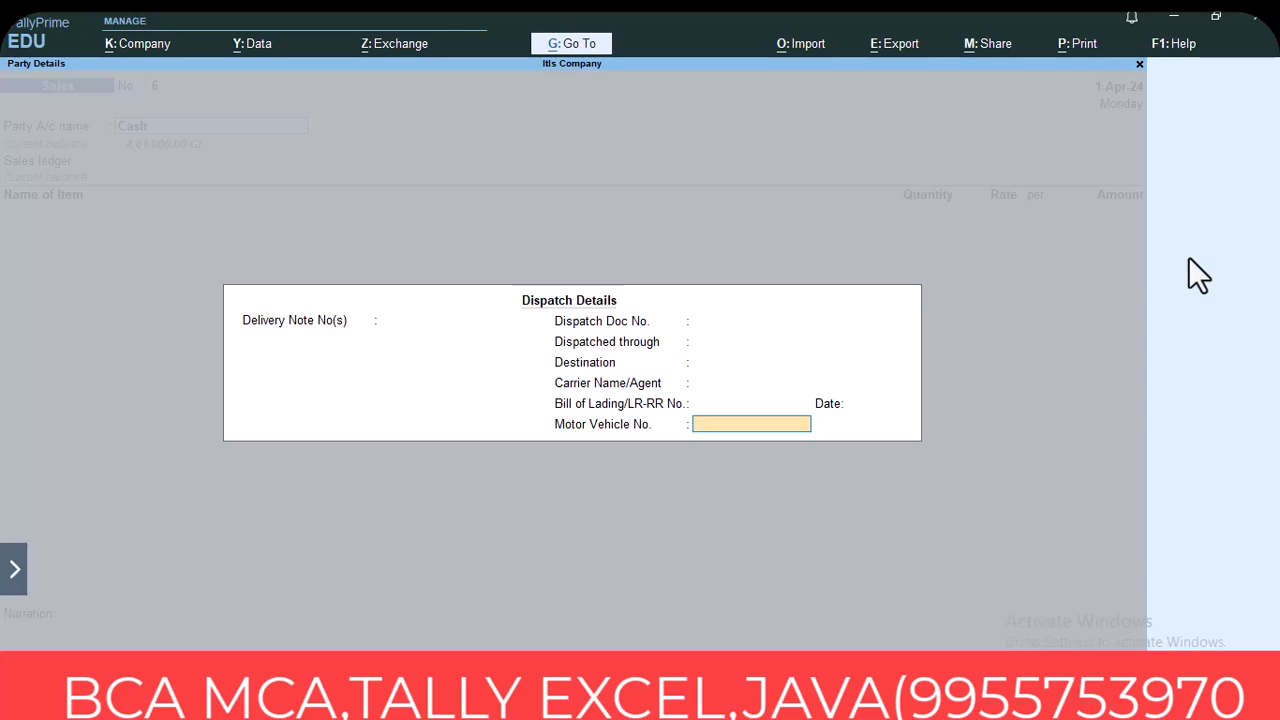
key("Return")
key("Return")
key("Return")
key("Return")
key("Return")
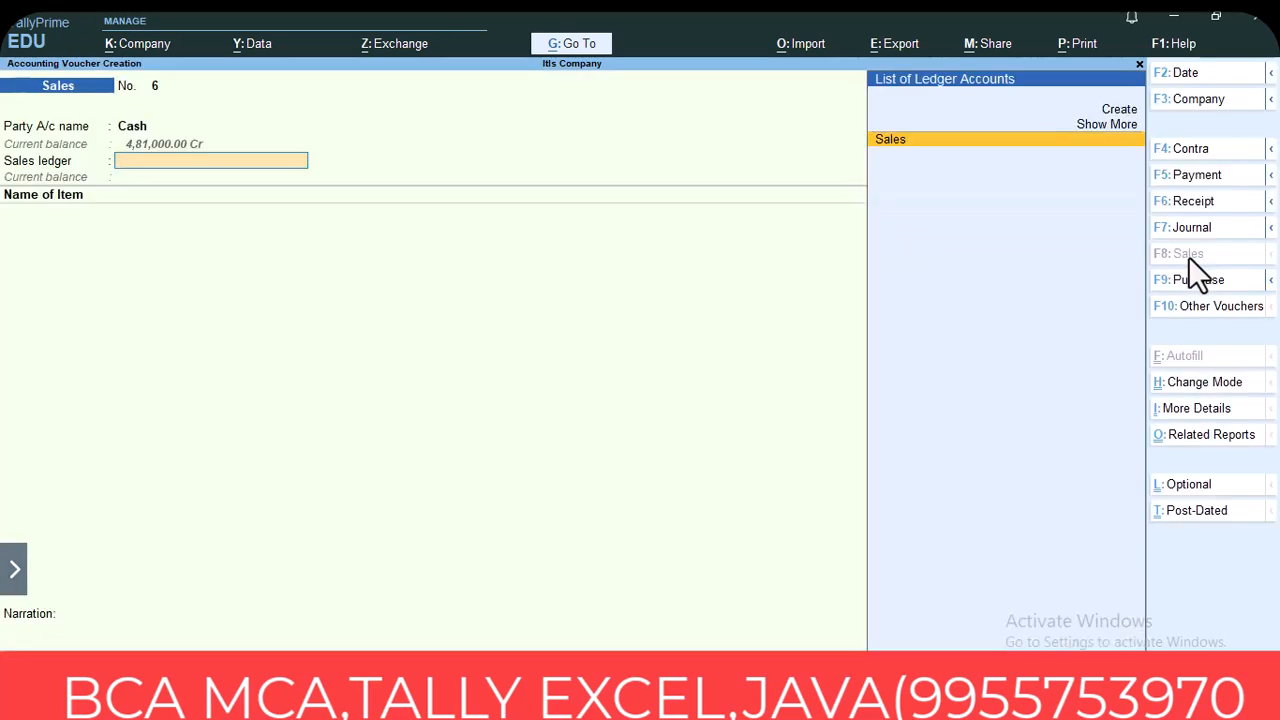
Choose the Sales ledger for the voucher and add Nokia 1200 as its stock item
key("Return")
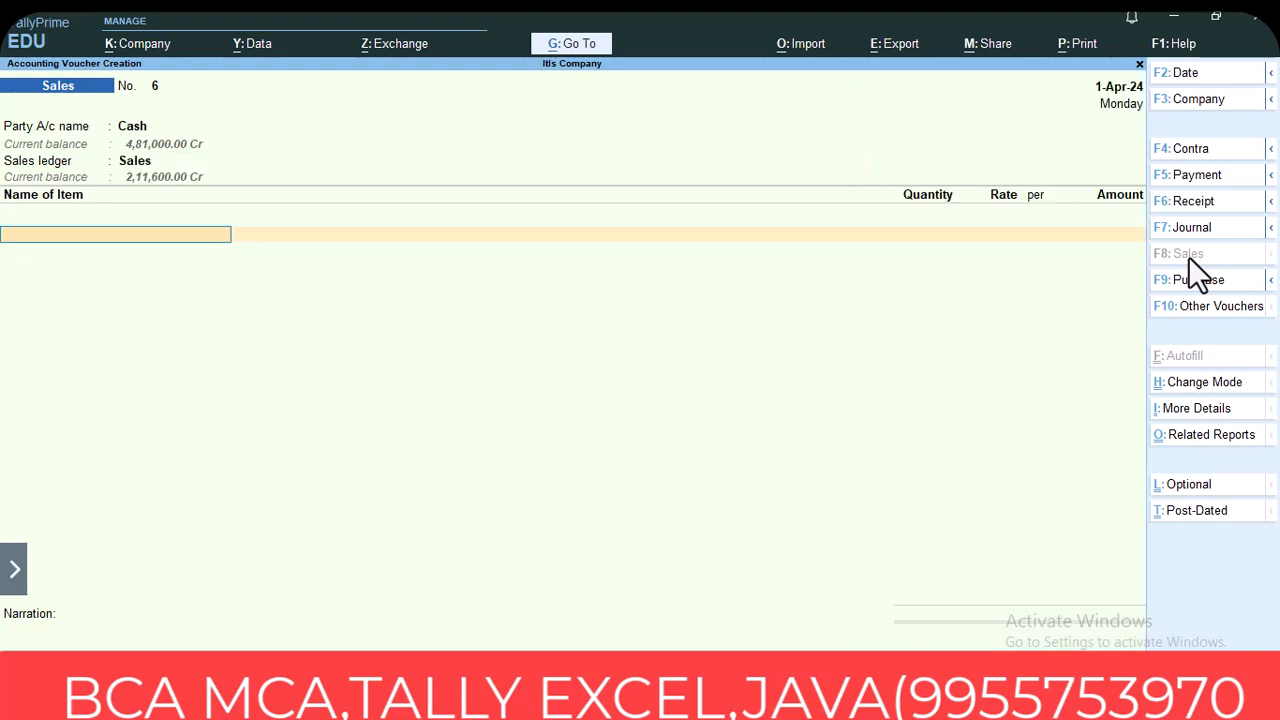
type("N")
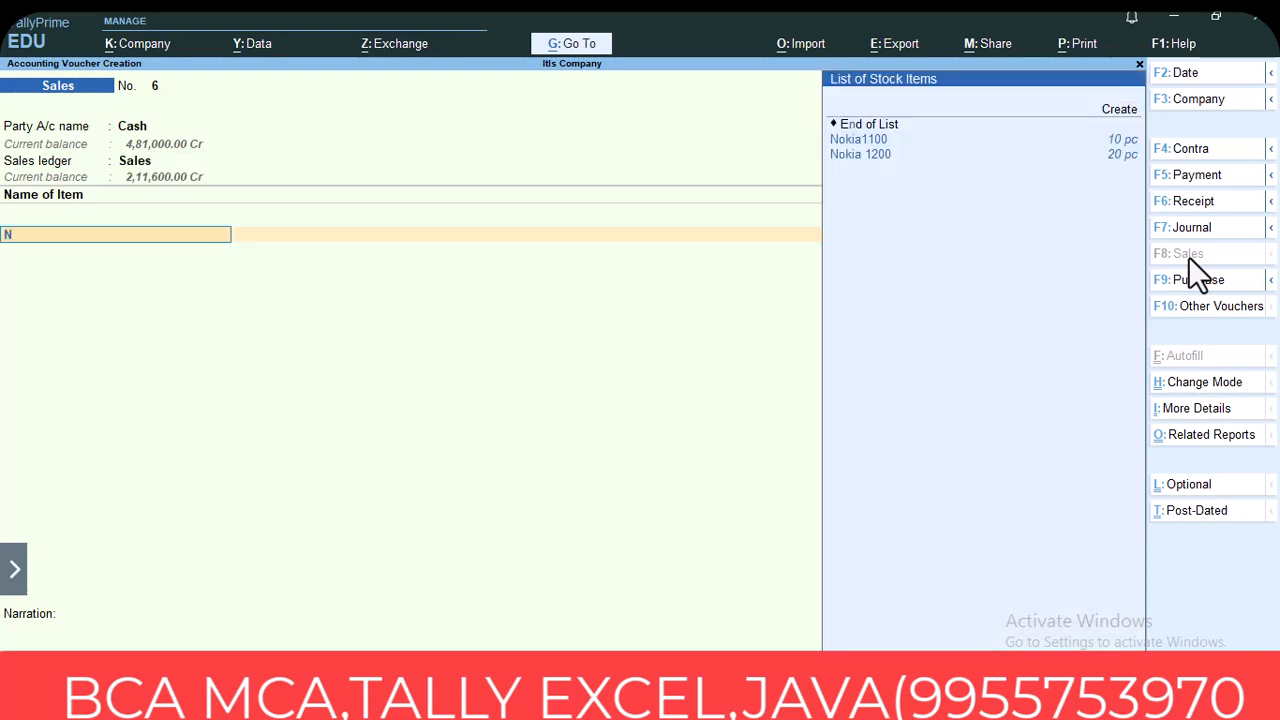
key("Down")
key("Return")
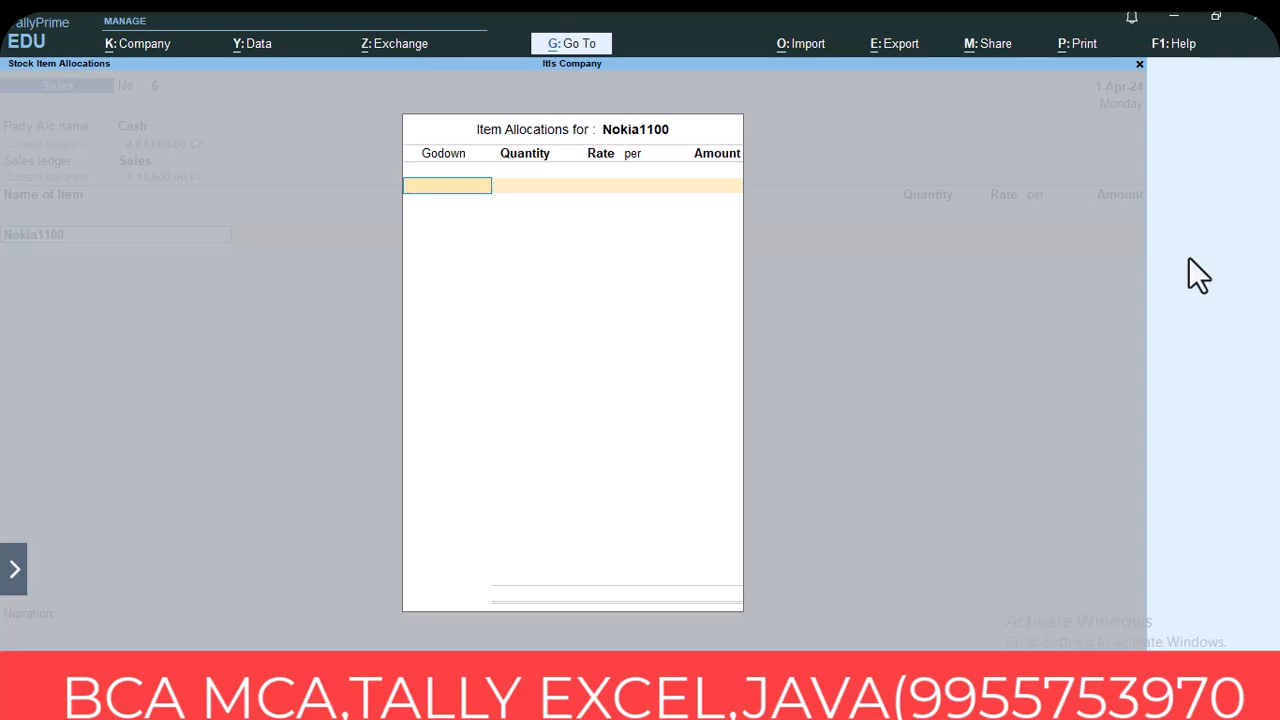
key("Escape")
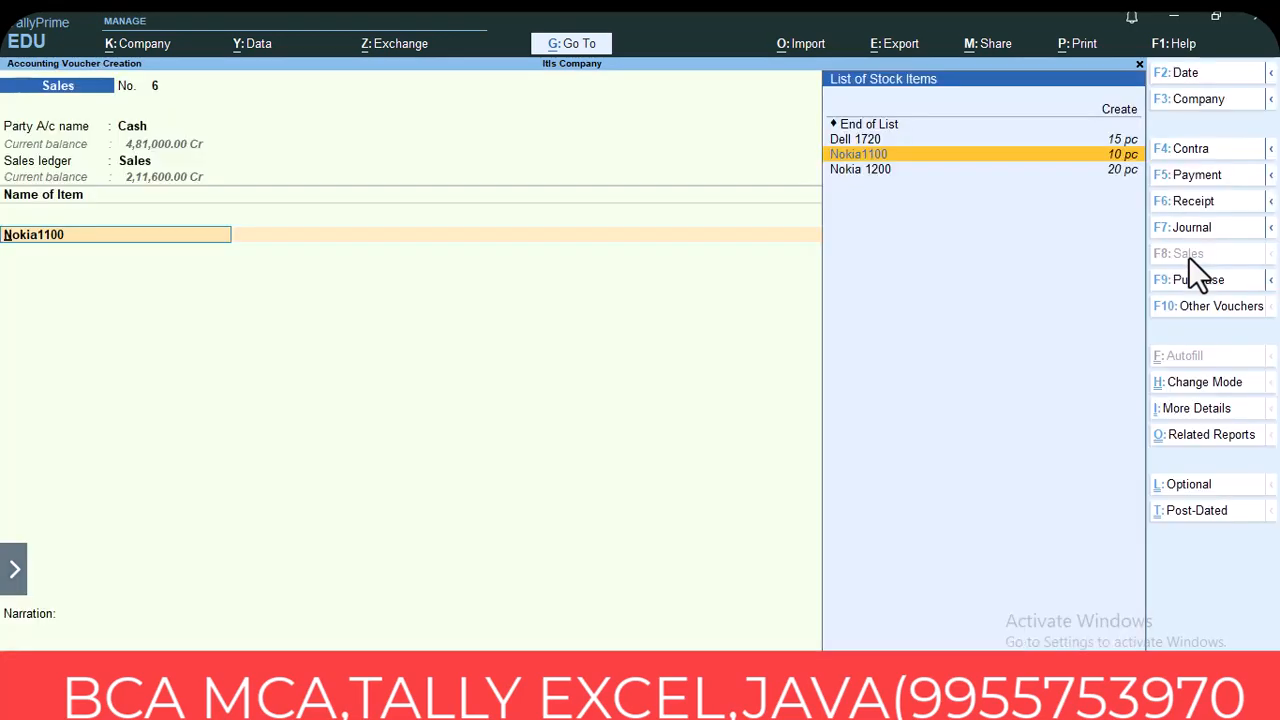
key("Down")
key("Return")
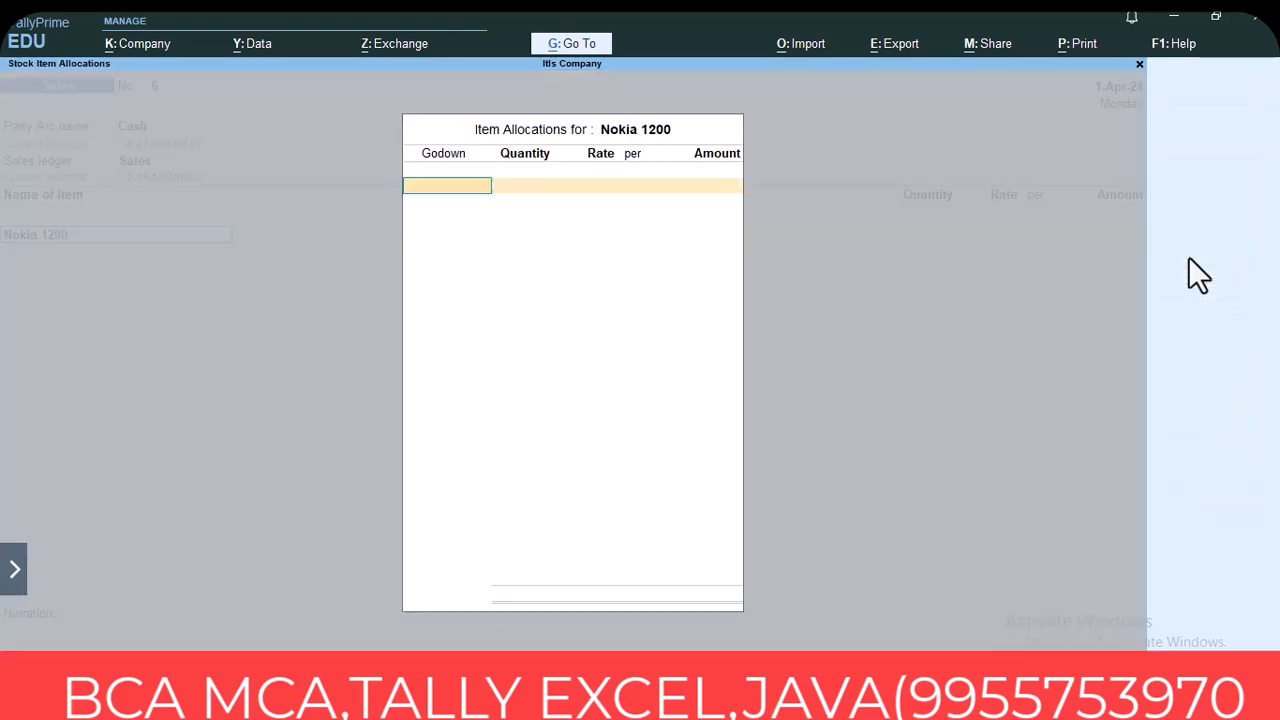
Allocate 5 pc of Nokia 1200 from the Dav godown, keeping the prefilled rate and amount
type("D")
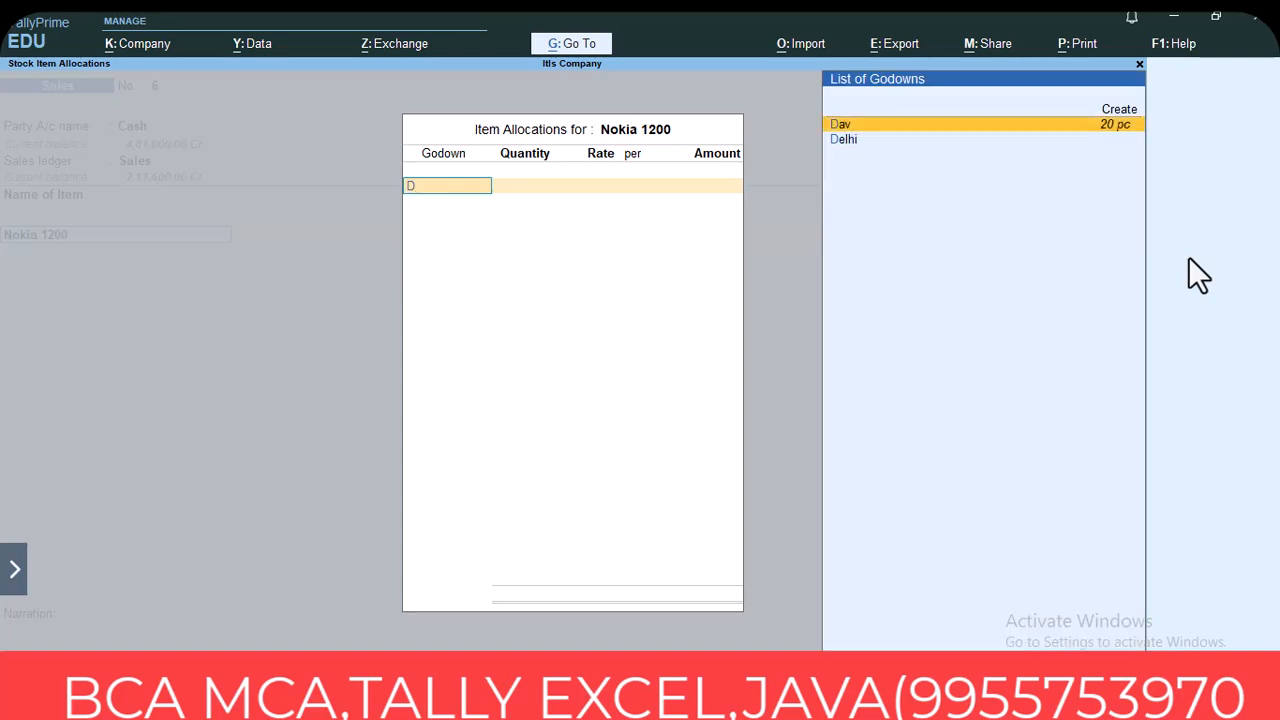
key("Return")
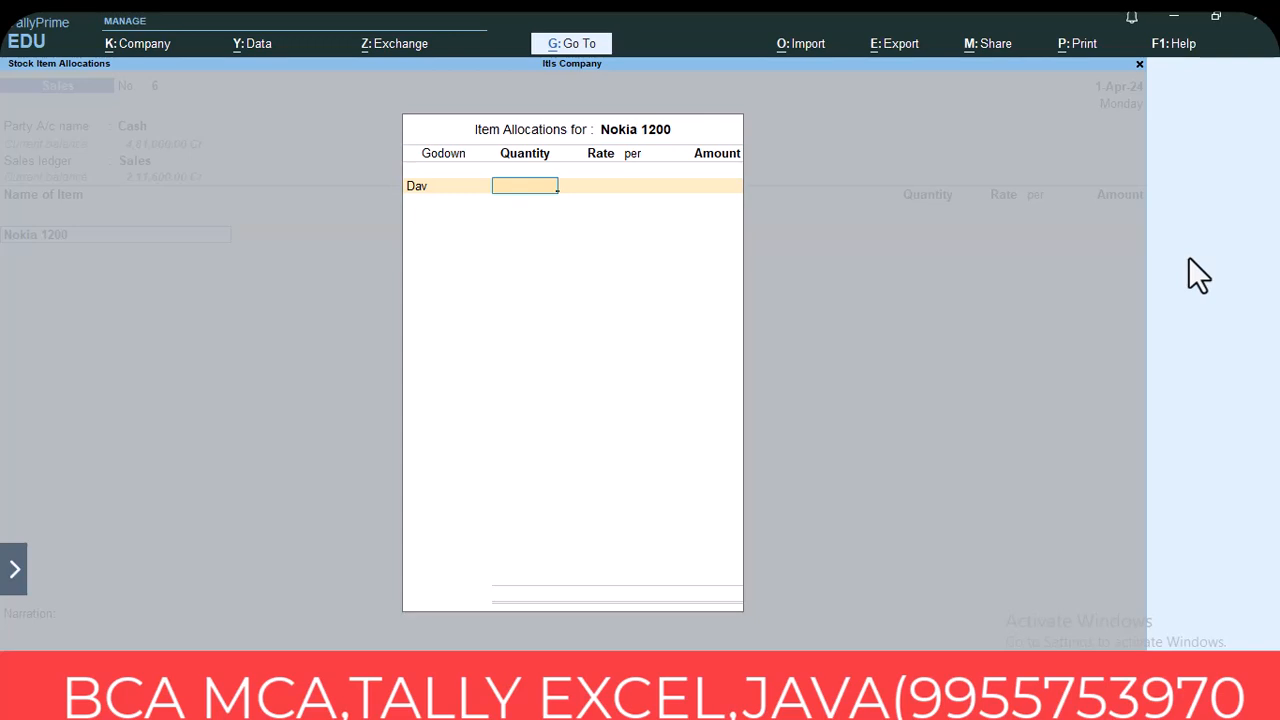
type("5")
key("Return")
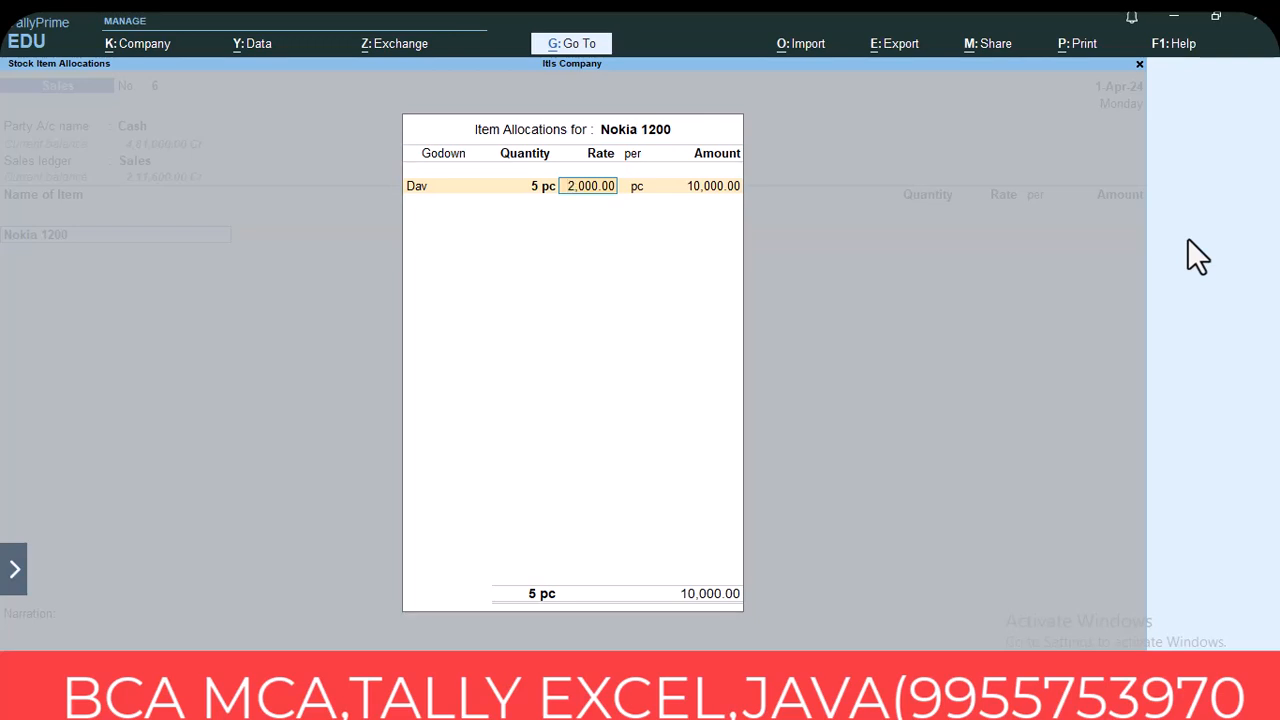
key("Return")
key("Return")
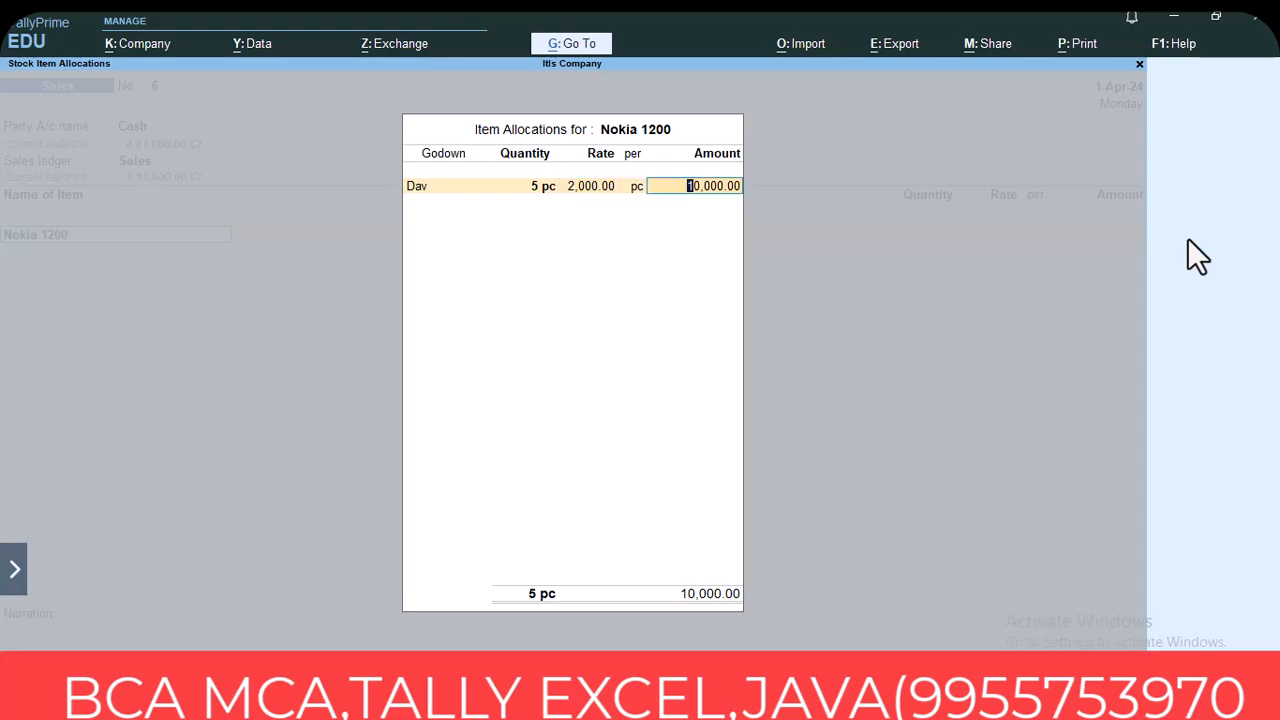
key("Return")
Save the sales voucher without a narration and return to the Gateway of Tally
key("Return")
key("Return")
key("Return")
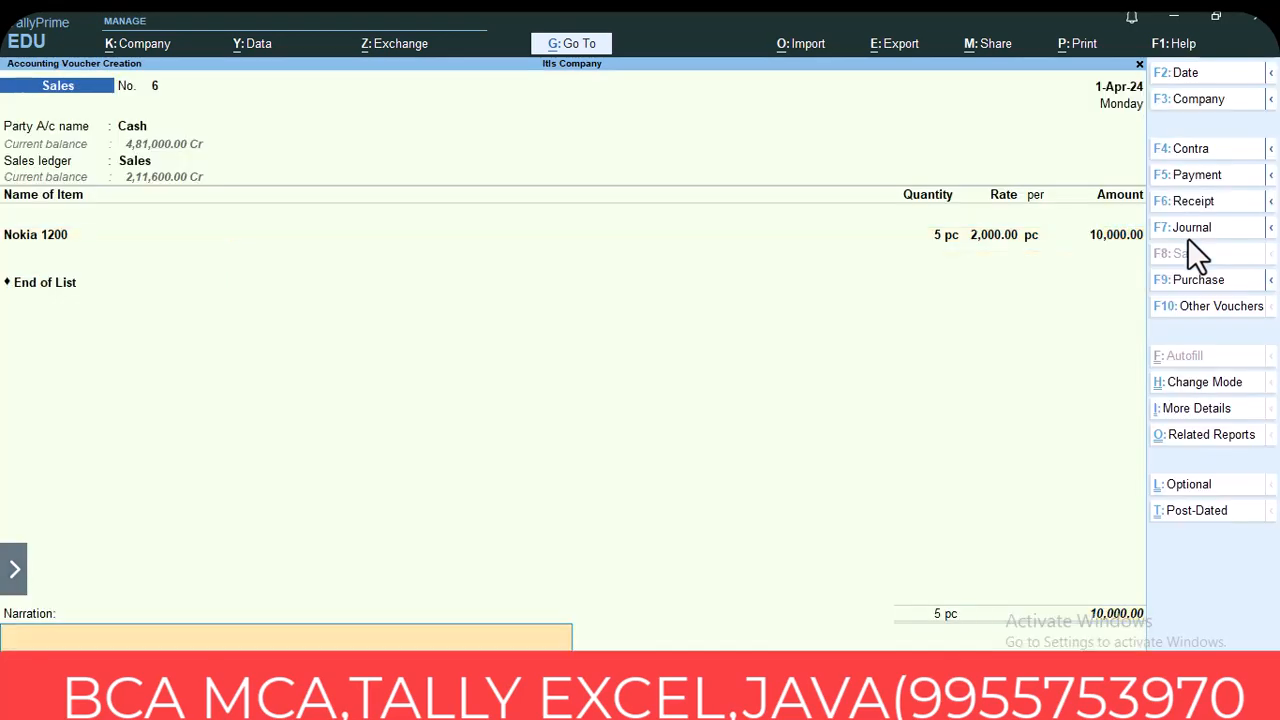
key("Return")
key("Return")
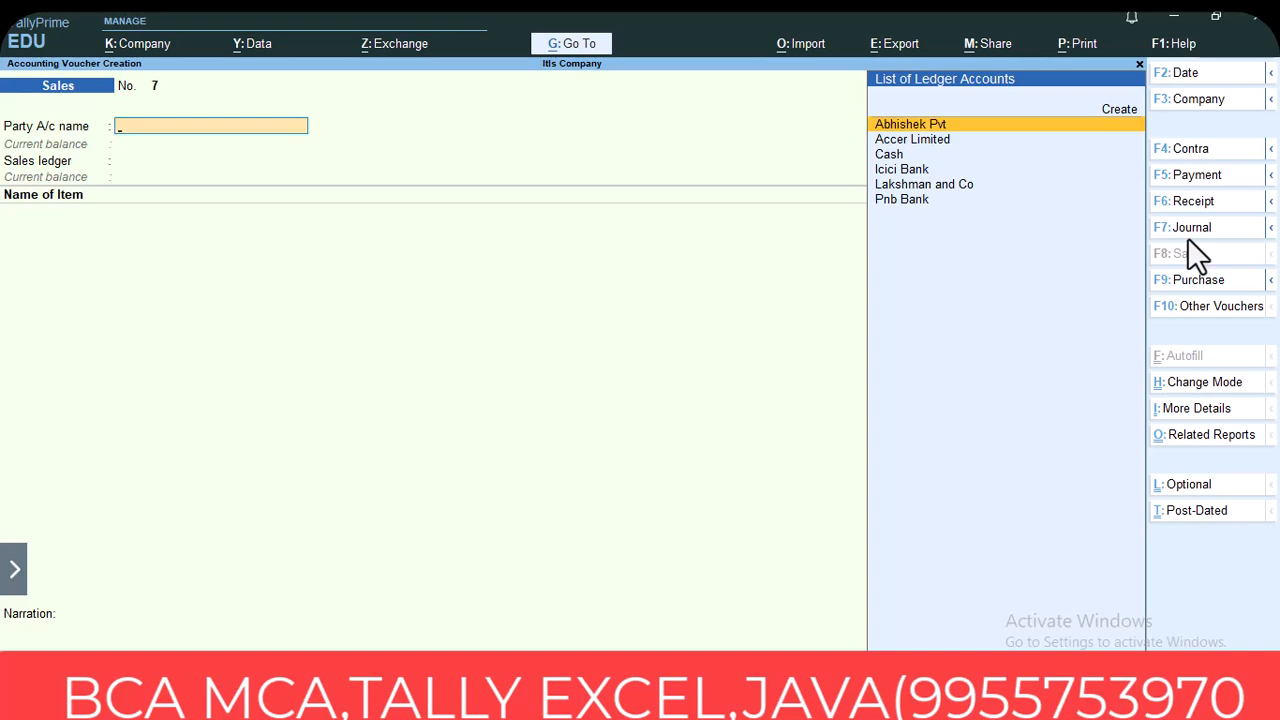
key("Escape")
key("y")
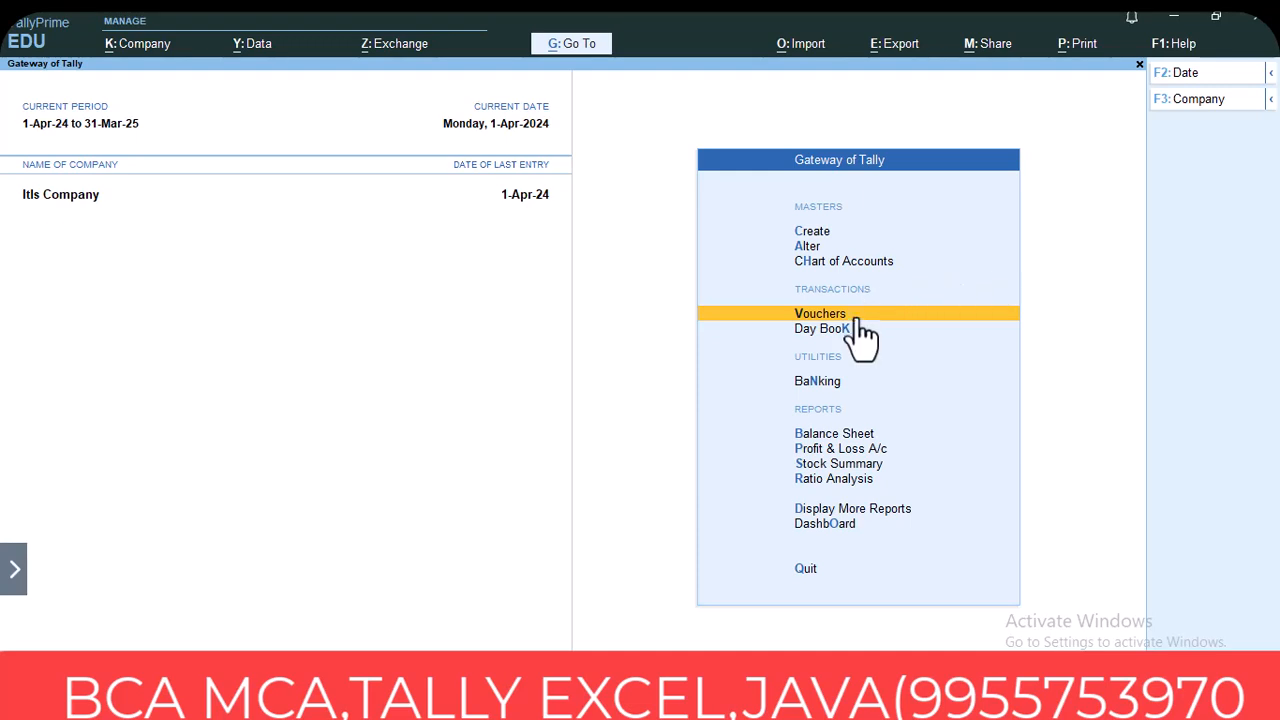
Open the Nokia 1200 stock item for alteration
left_click(810, 247)
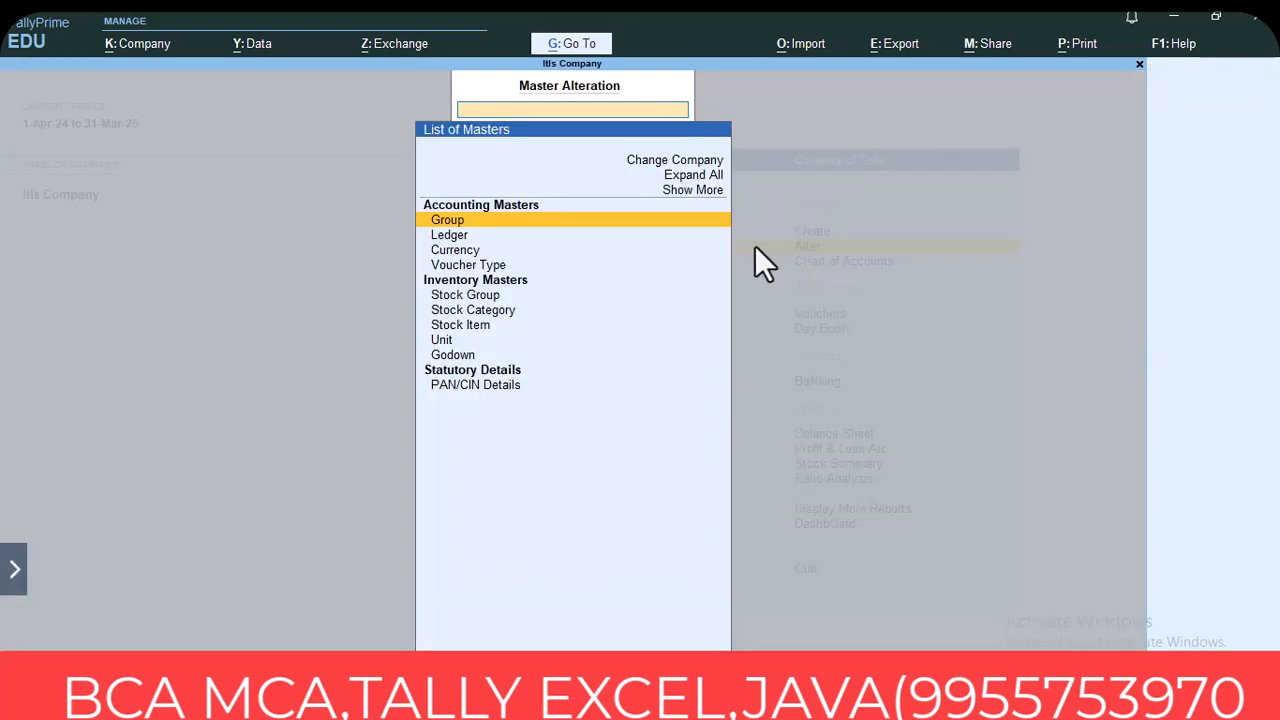
key("Down")
key("Down")
key("Down")
key("Down")
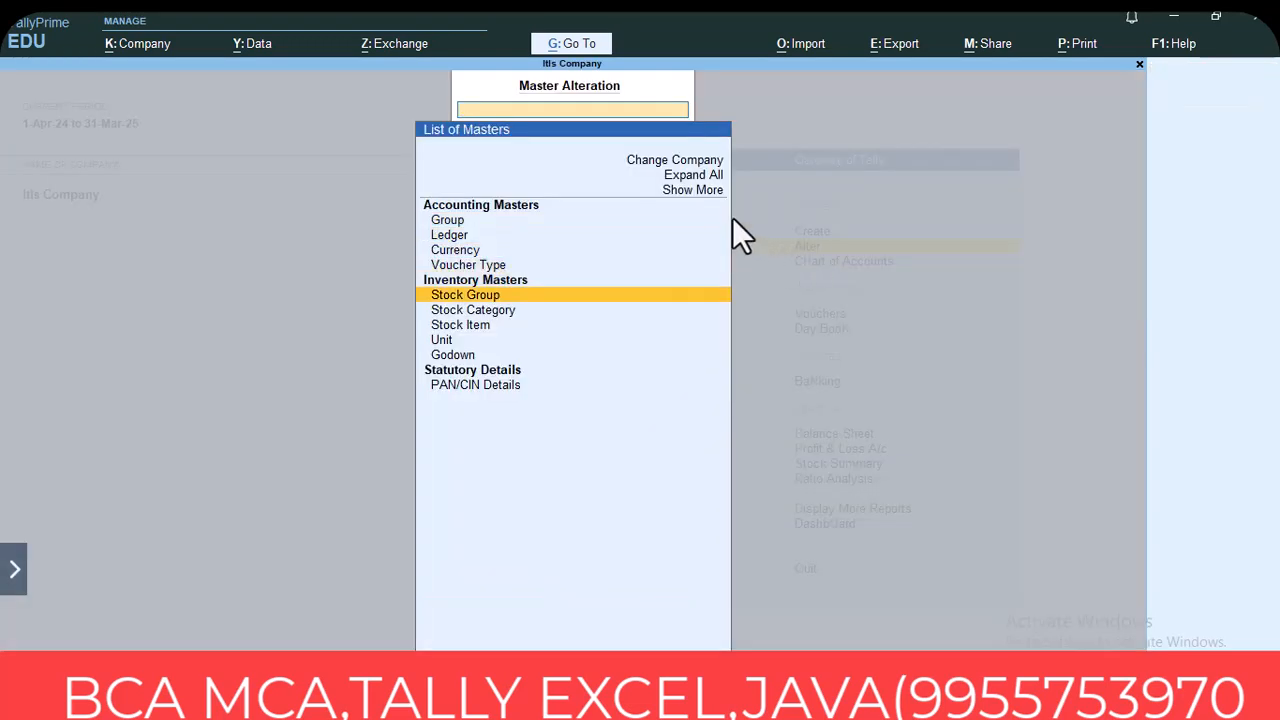
key("Down")
key("Down")
key("Down")
key("Up")
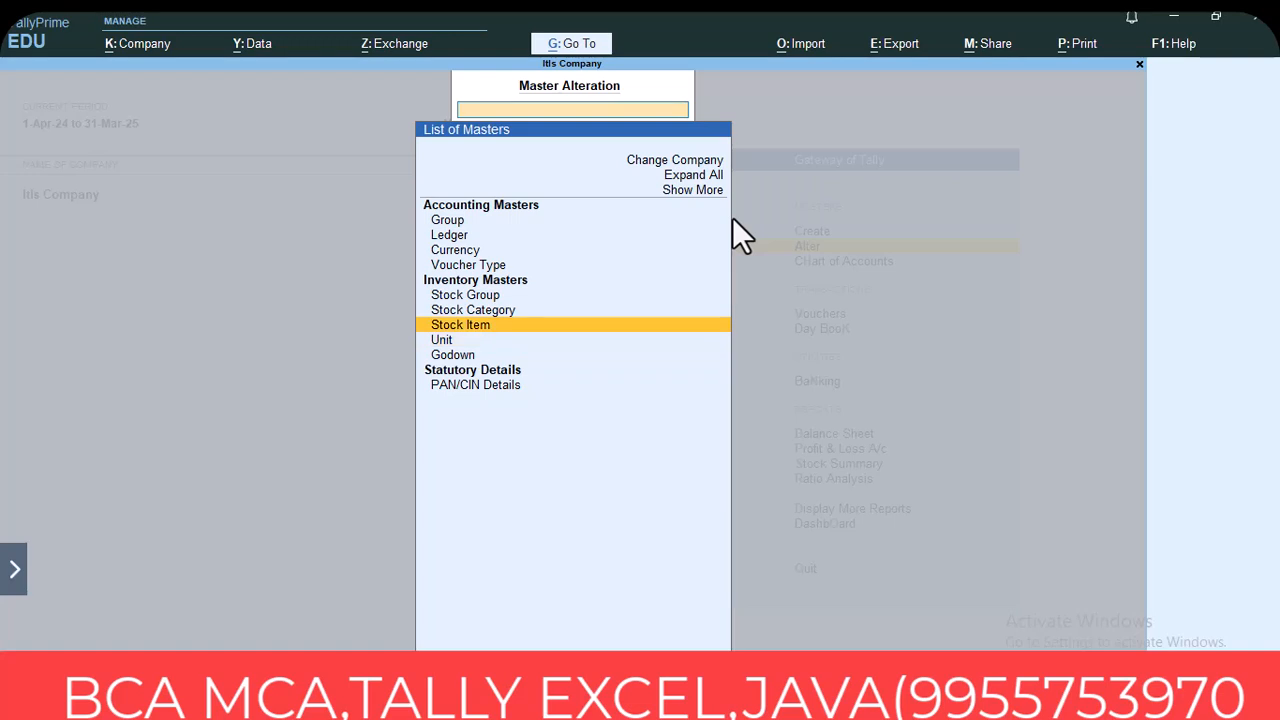
key("Return")
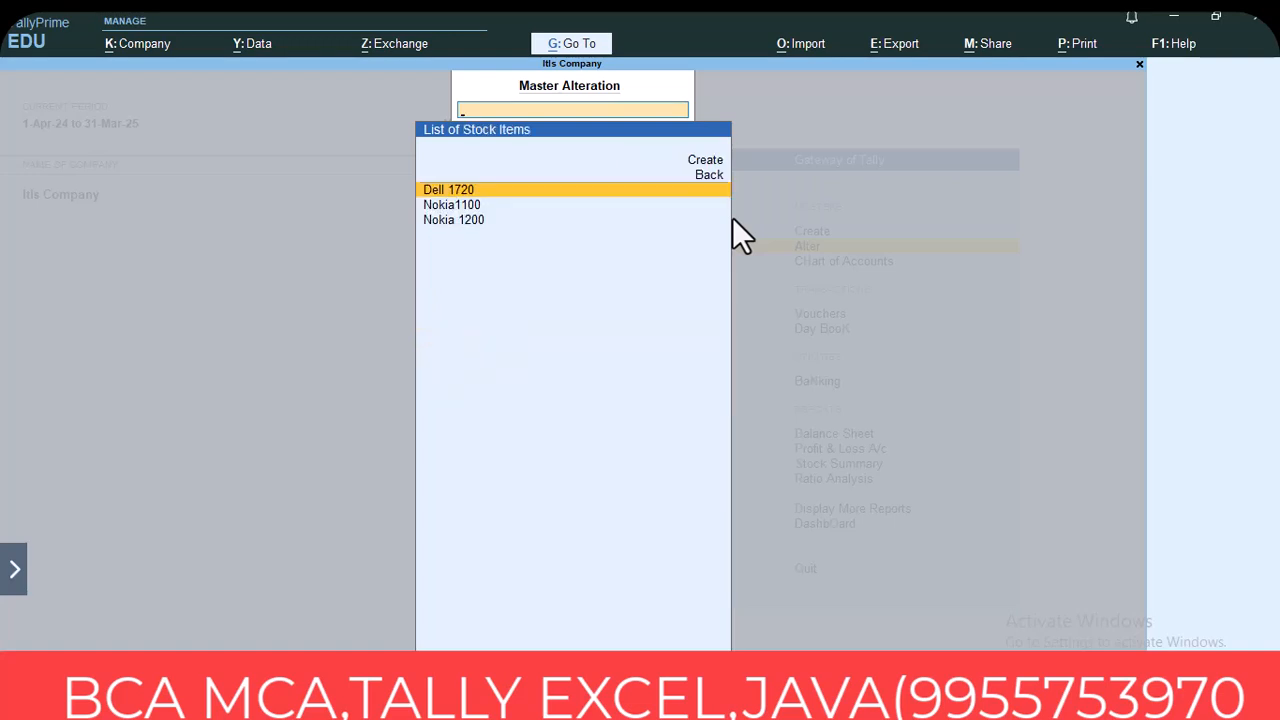
key("Down")
key("Down")
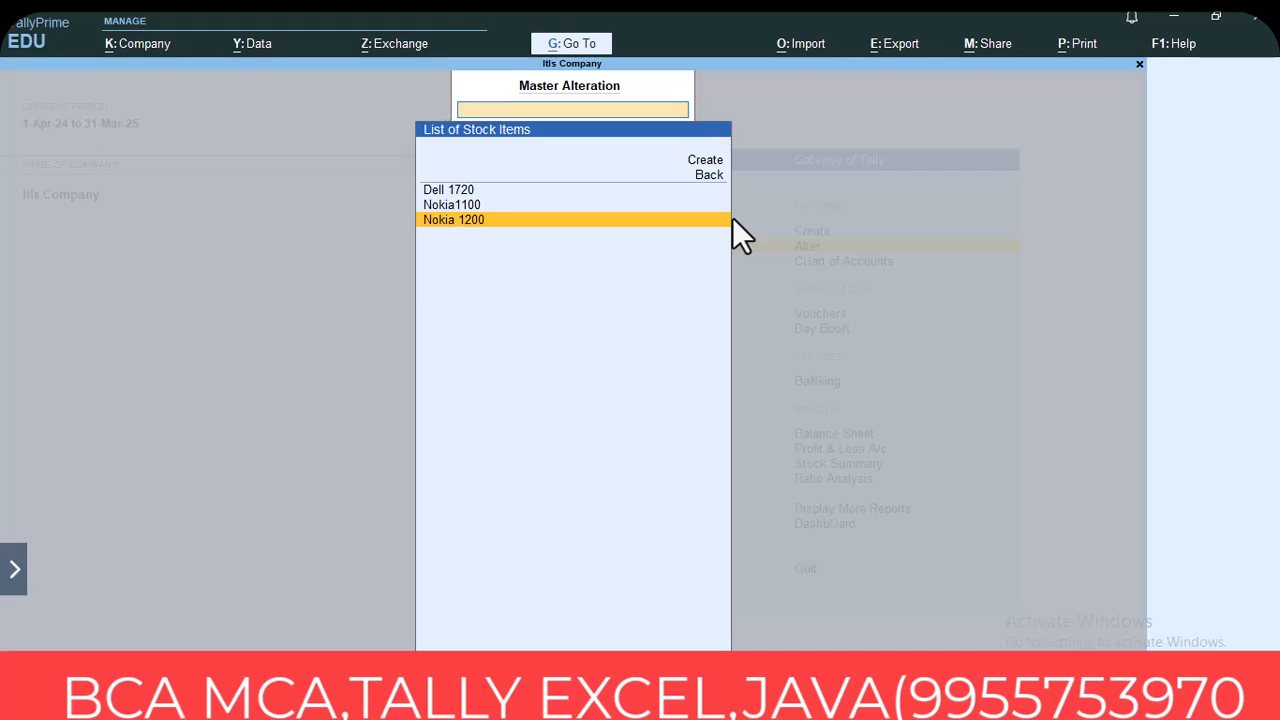
key("Return")
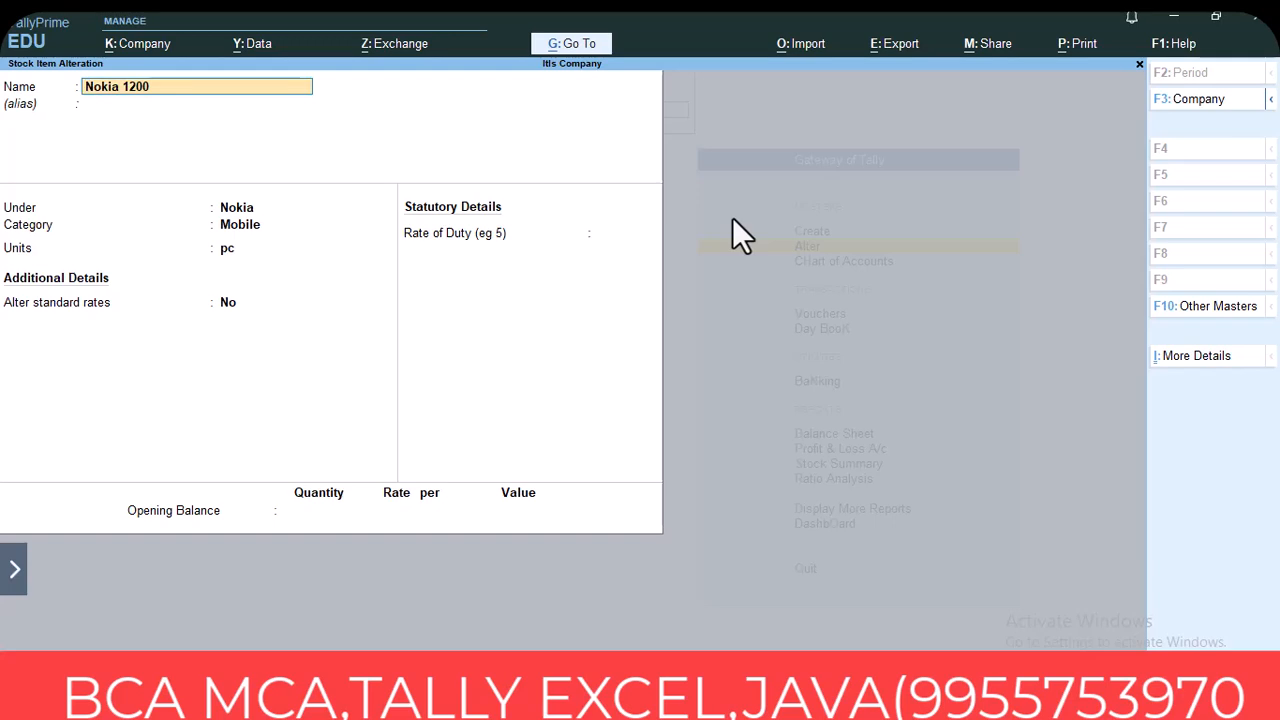
Set Alter standard rates to Yes for Nokia 1200 and open its standard rates
key("Return")
key("Return")
key("Return")
key("Return")
key("Return")
key("Return")
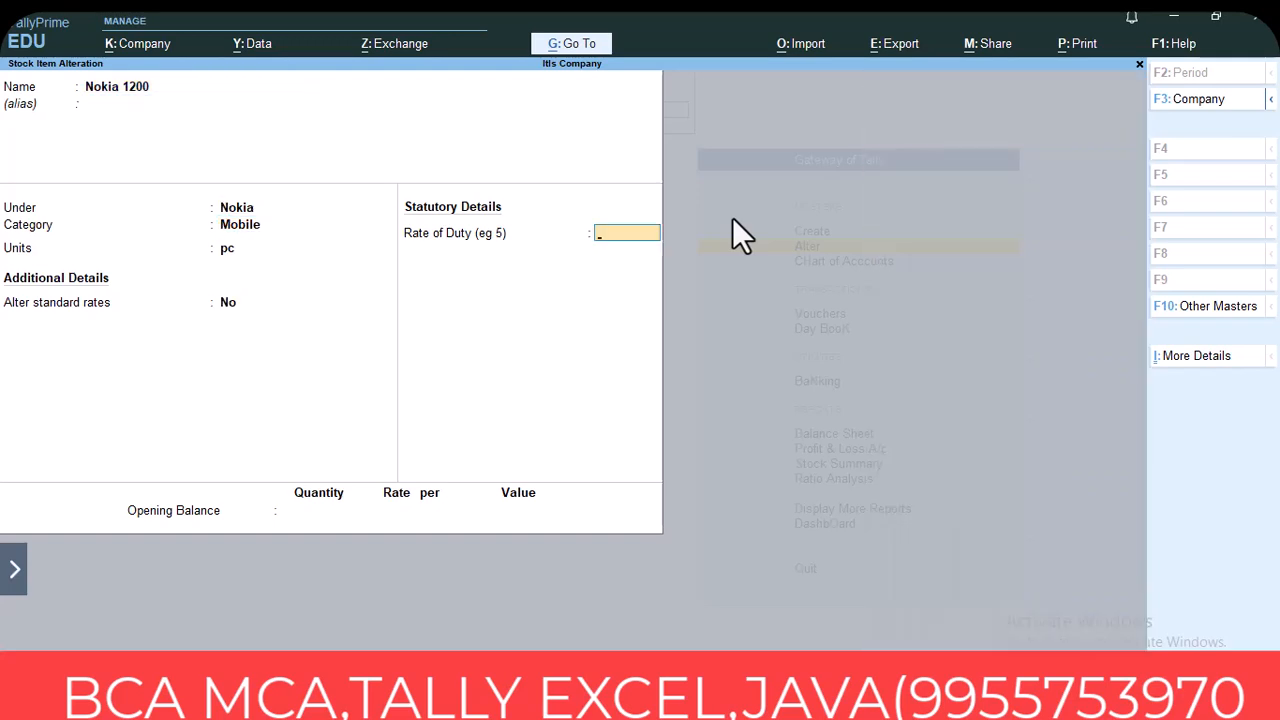
key("BackSpace")
type("y")
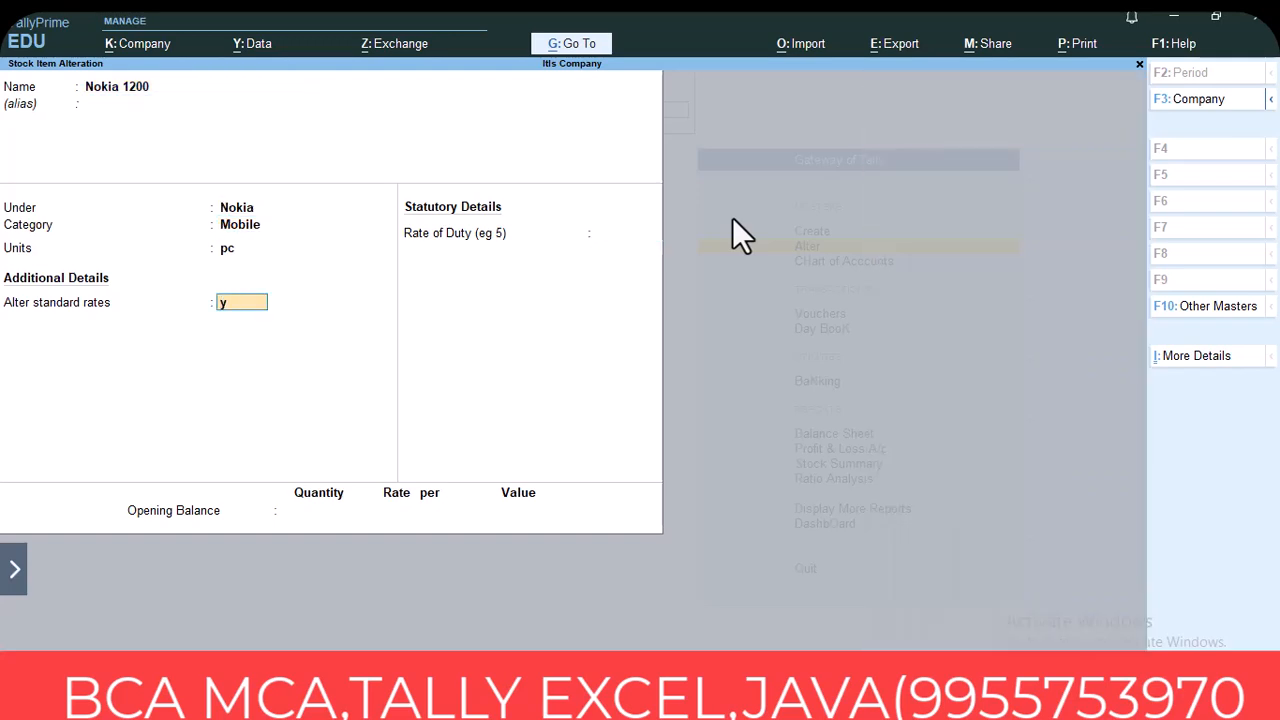
key("Return")
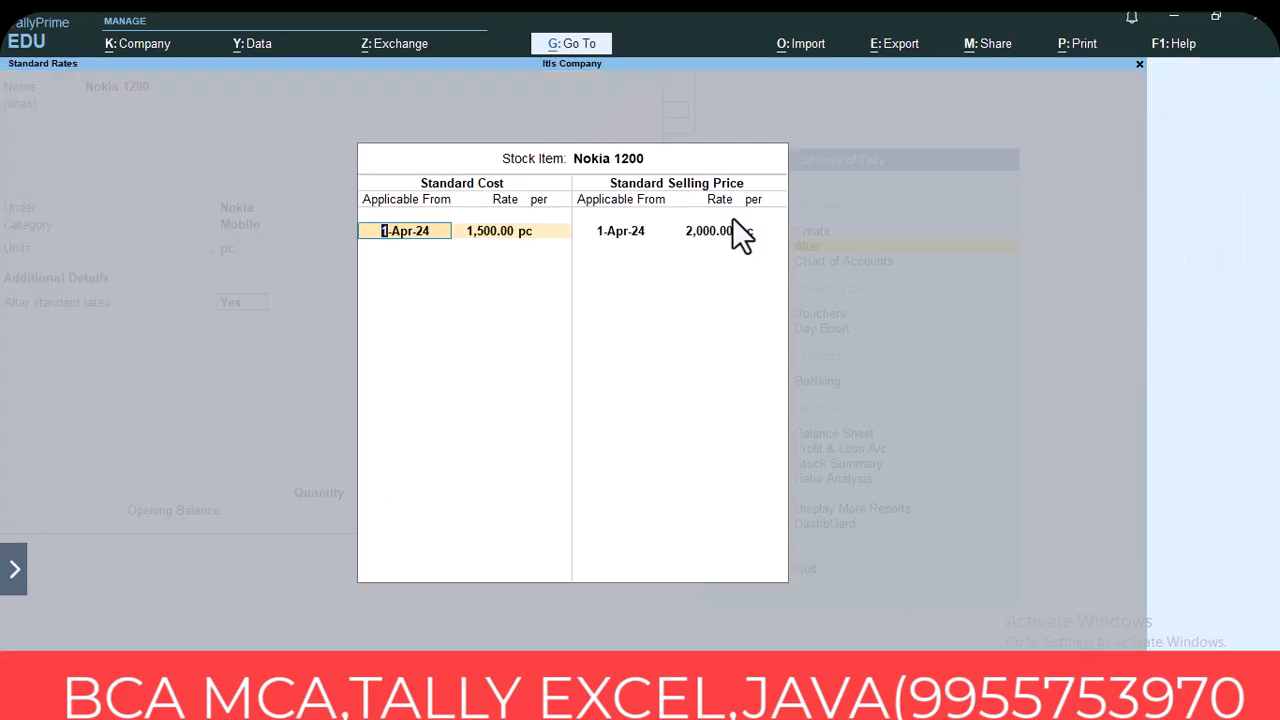
Add a second standard cost of 1,800 per pc for Nokia 1200, applicable from 1-May-24
key("Return")
key("Return")
key("Return")
key("Return")
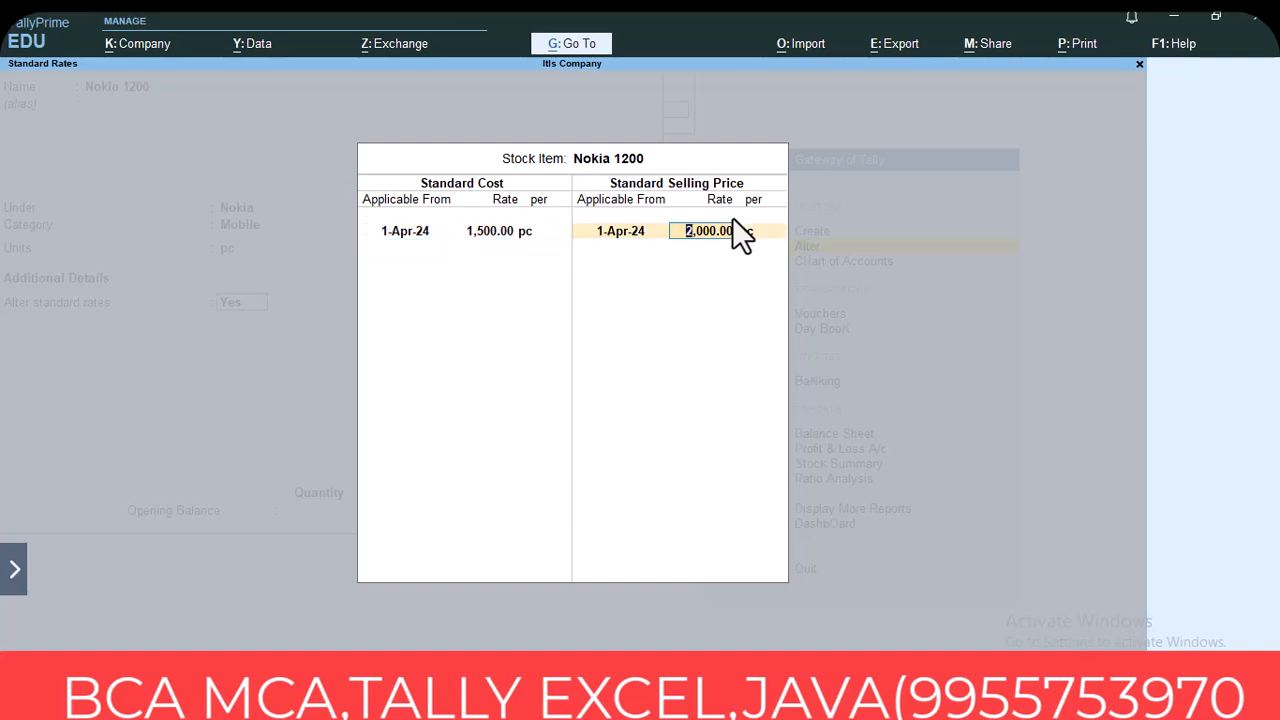
key("BackSpace")
key("BackSpace")
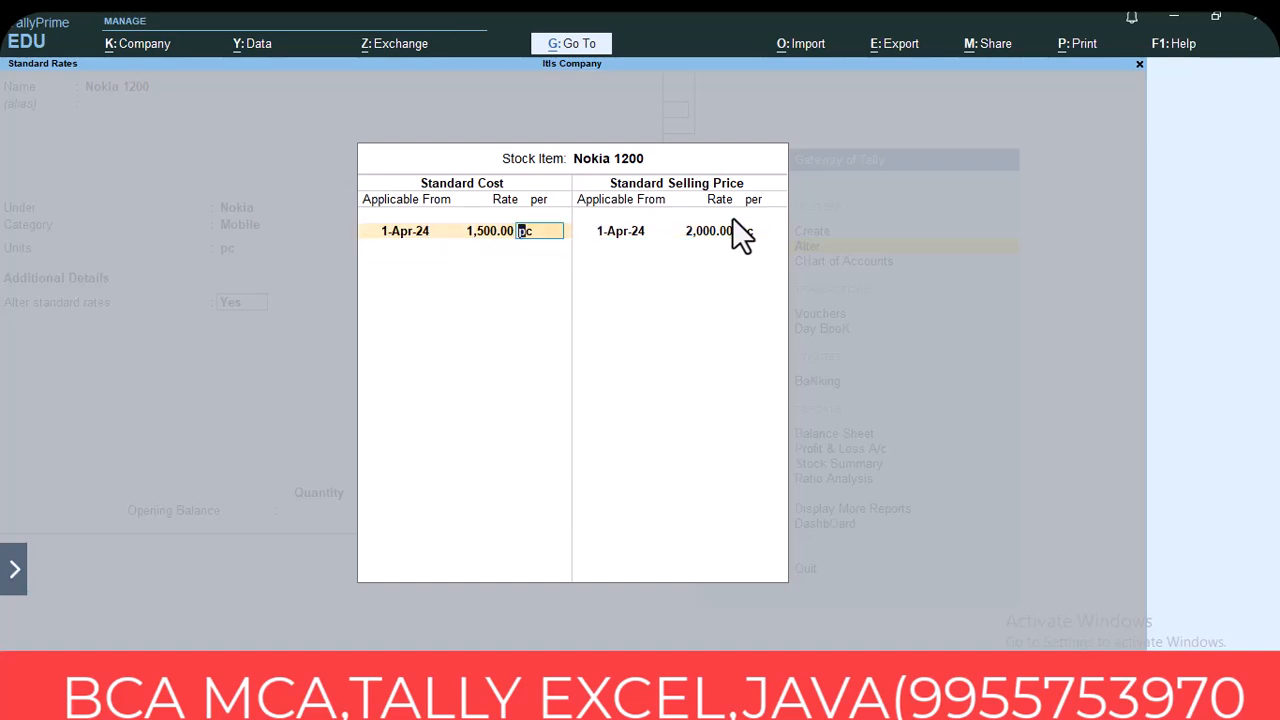
key("Return")
type("1")
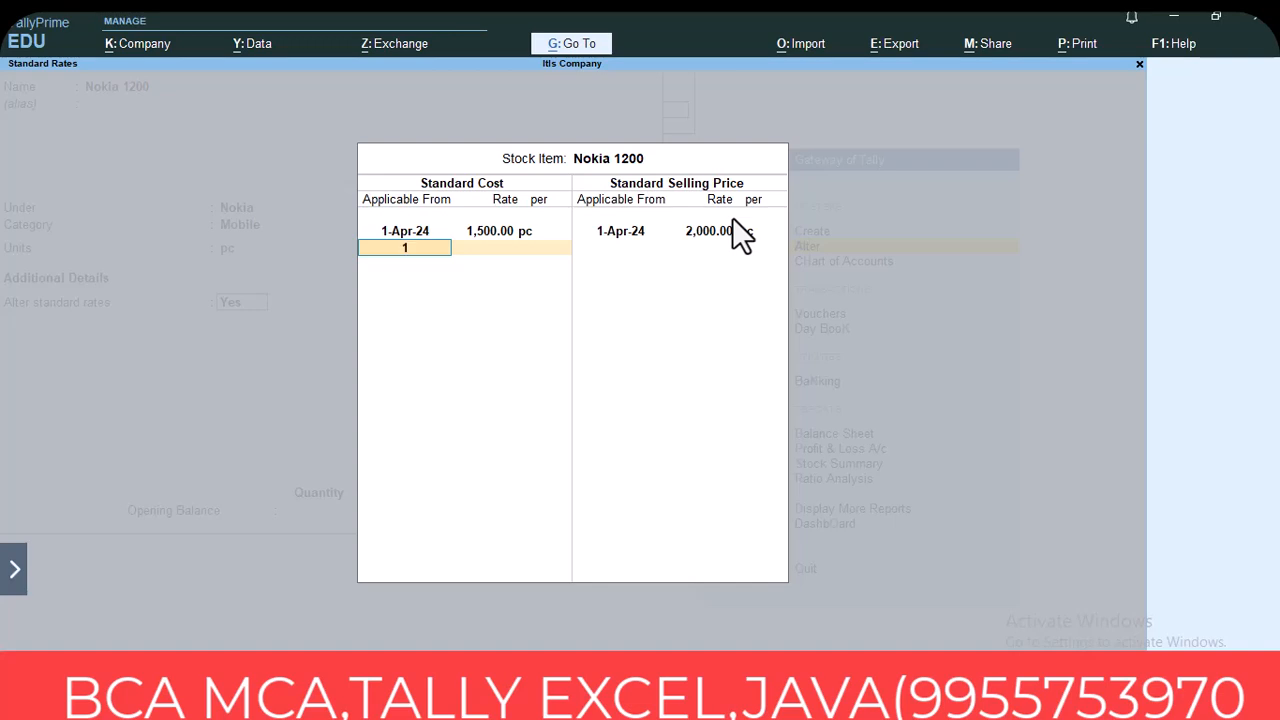
type("-05-202")
type("4")
key("Return")
type("1800")
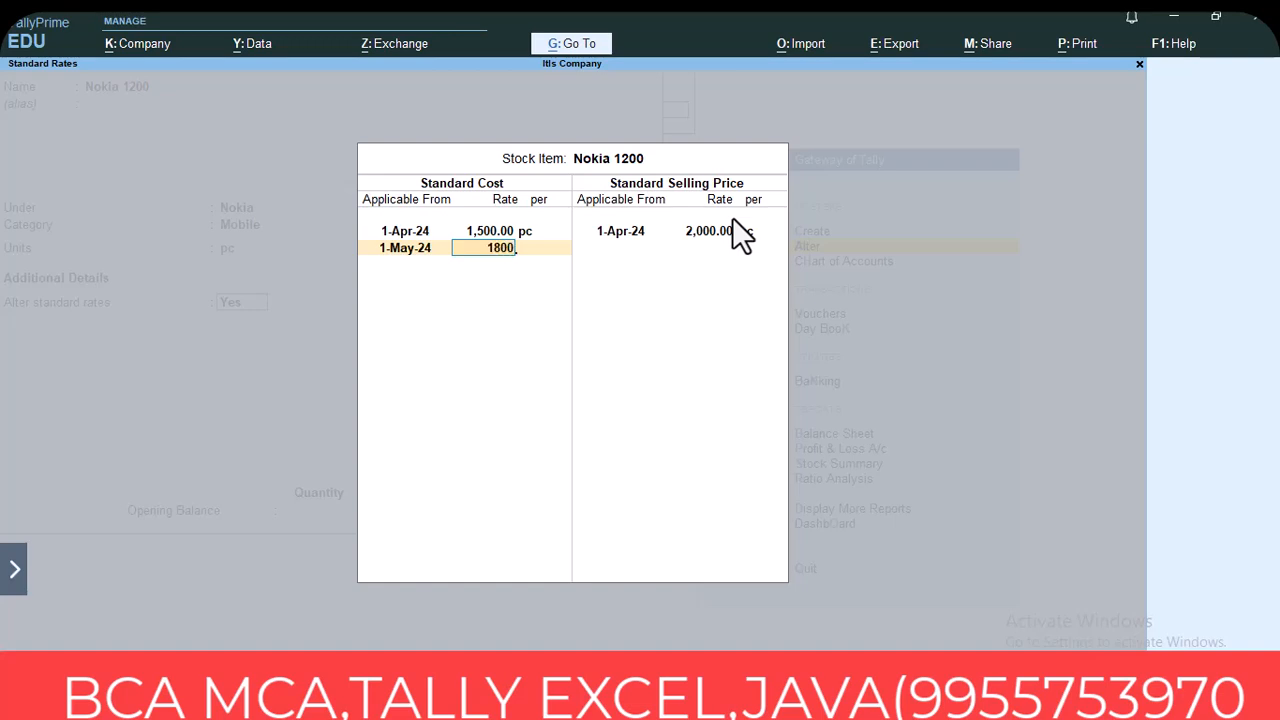
key("Return")
key("Return")
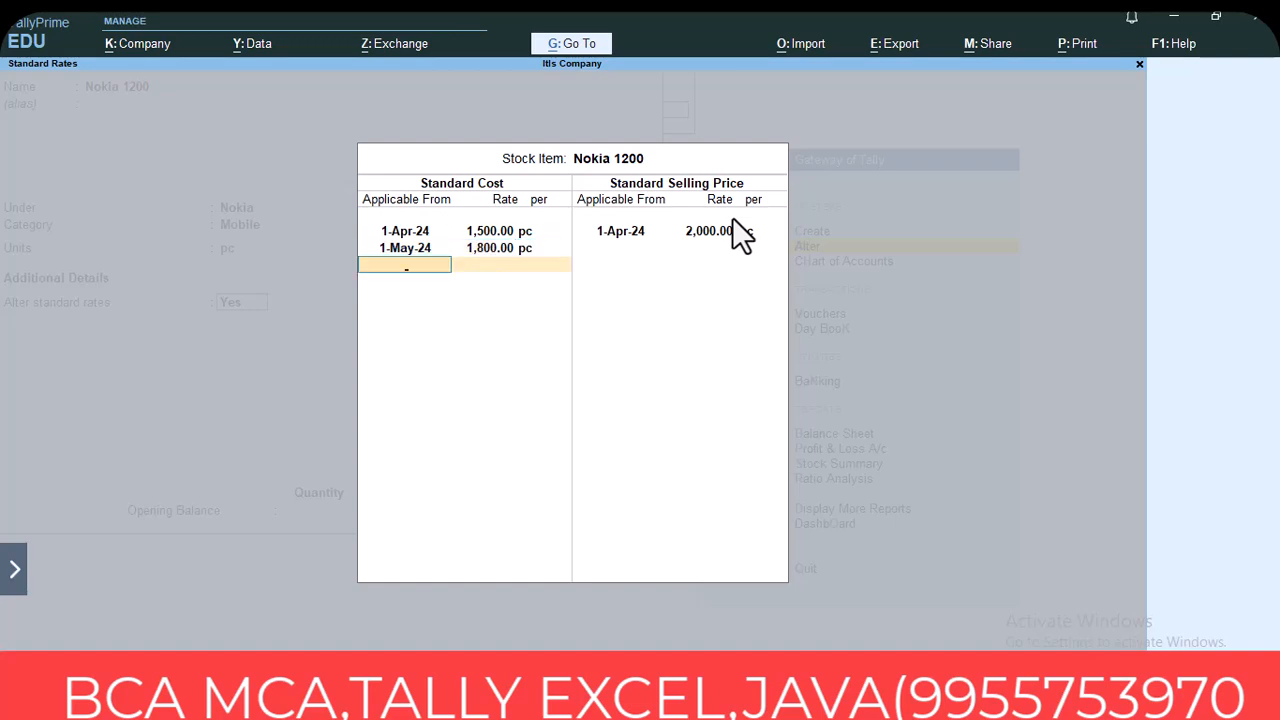
Add a second standard selling price entry for Nokia 1200, applicable from 1-May-24, and finish the standard rates
key("Return")
key("Return")
key("Return")
key("Return")
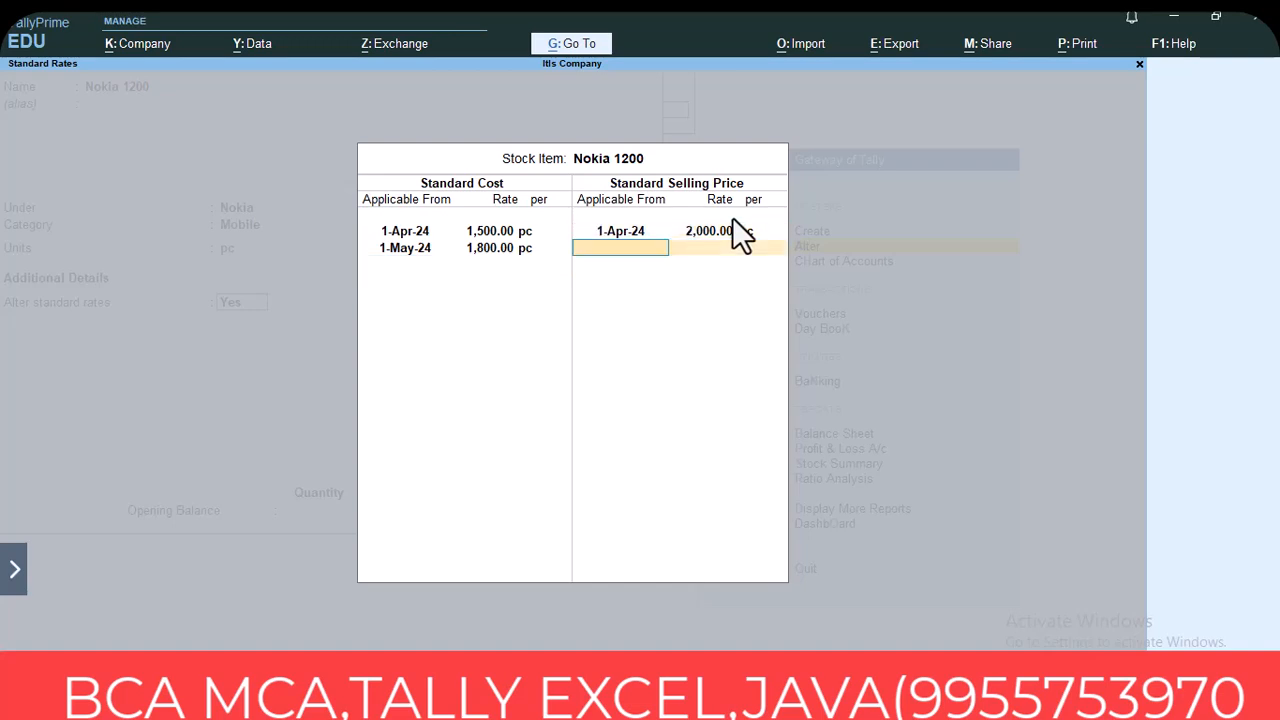
type("1-5-2024")
key("Return")
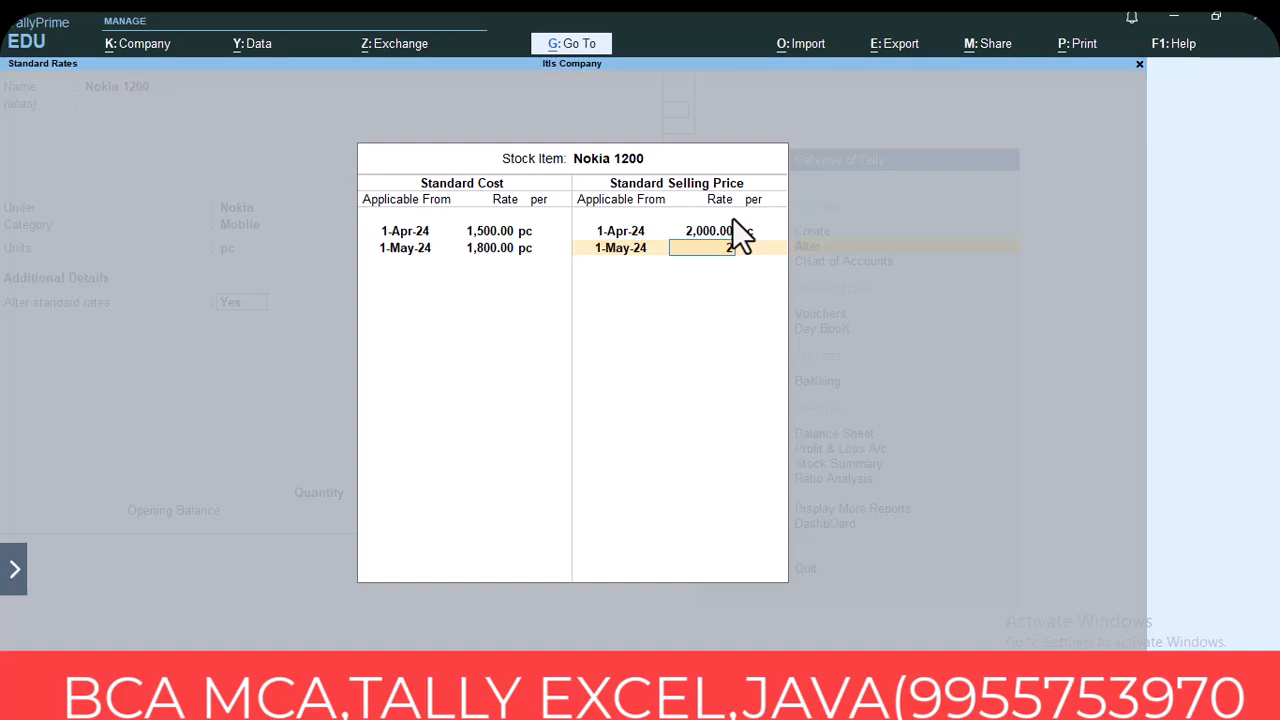
key("Return")
key("Return")
key("Return")
key("Return")
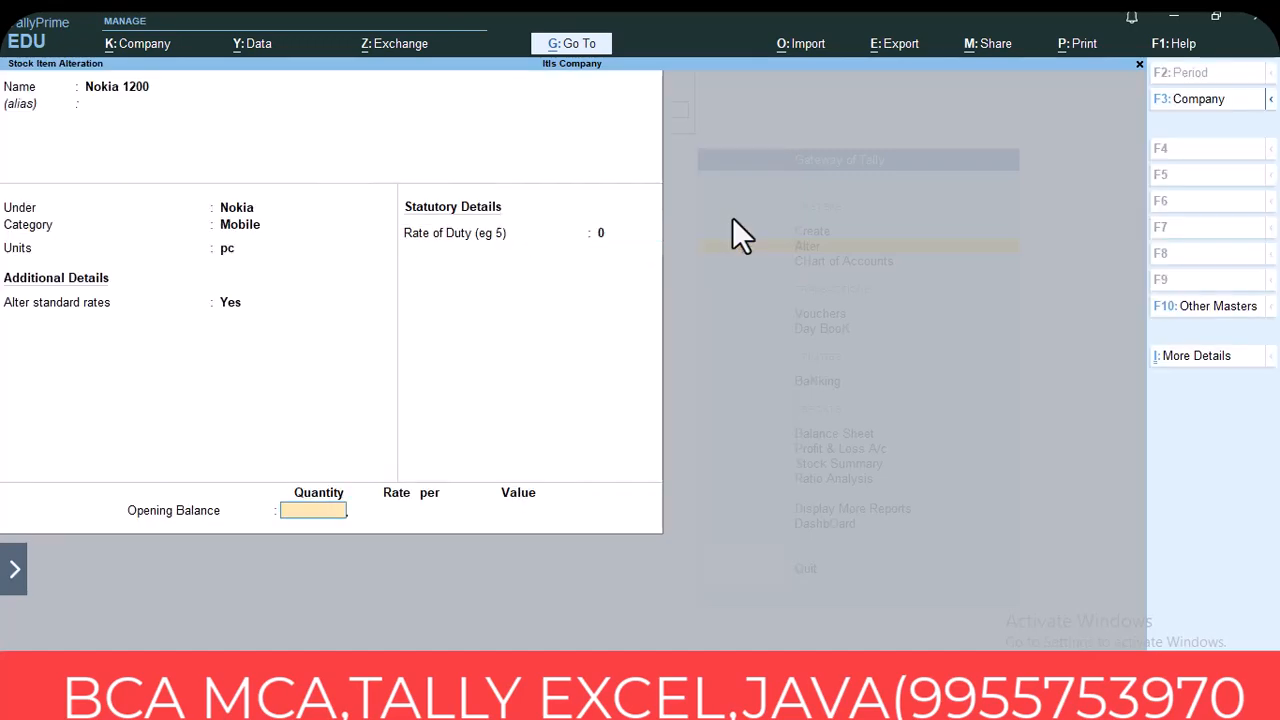
Save the altered Nokia 1200 stock item without an opening balance and return to the Gateway of Tally
key("Return")
key("Return")
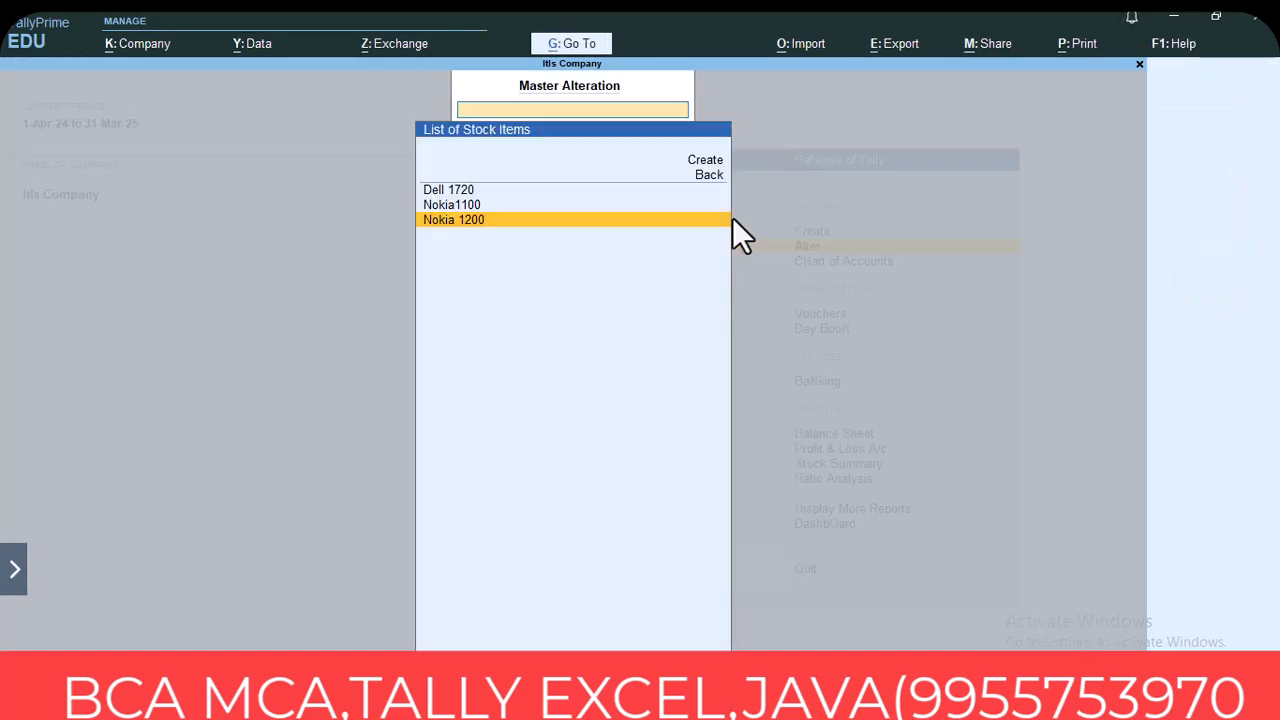
key("Escape")
key("Escape")
key("Escape")
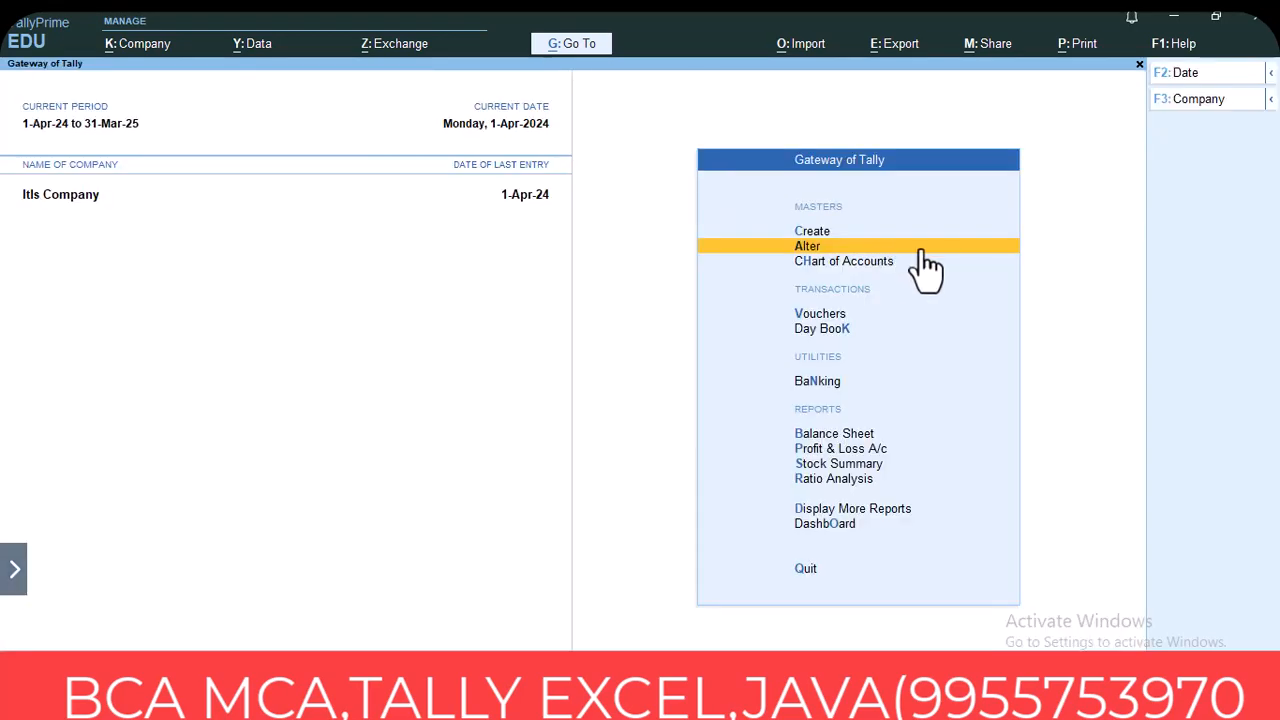
key("Escape")
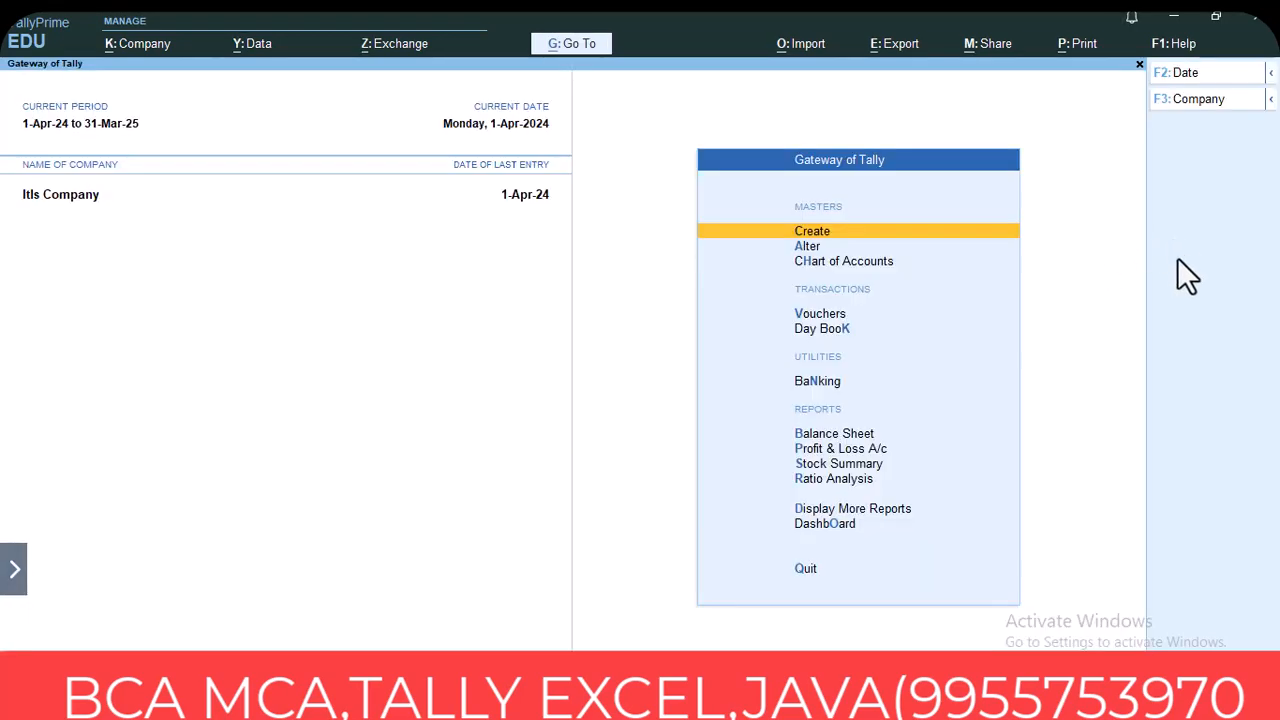
left_click(808, 314)
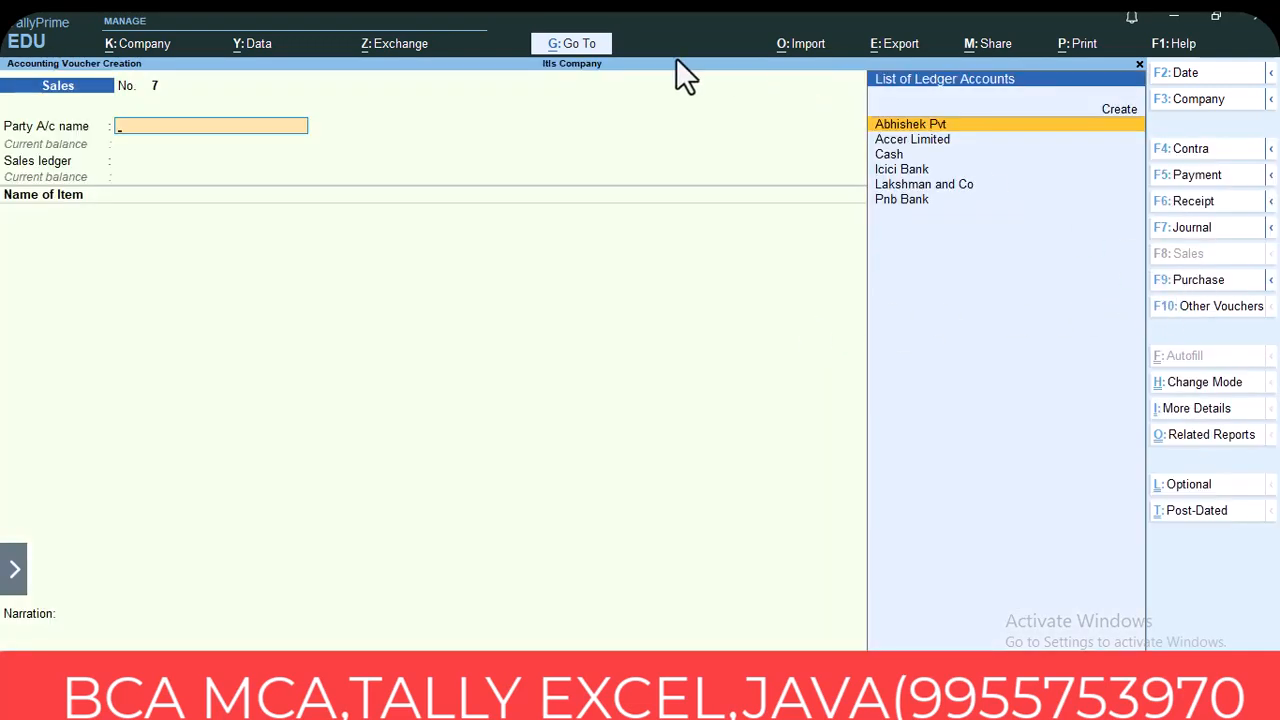
key("Escape")
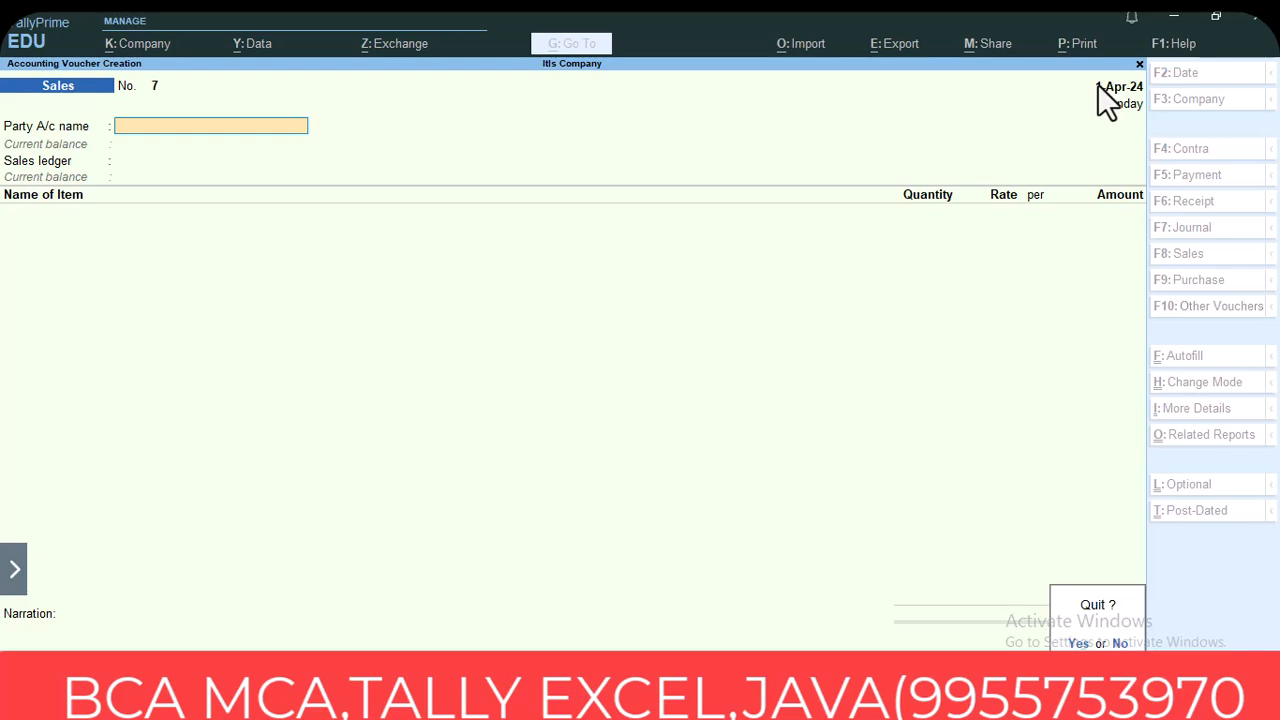
left_click(14, 569)
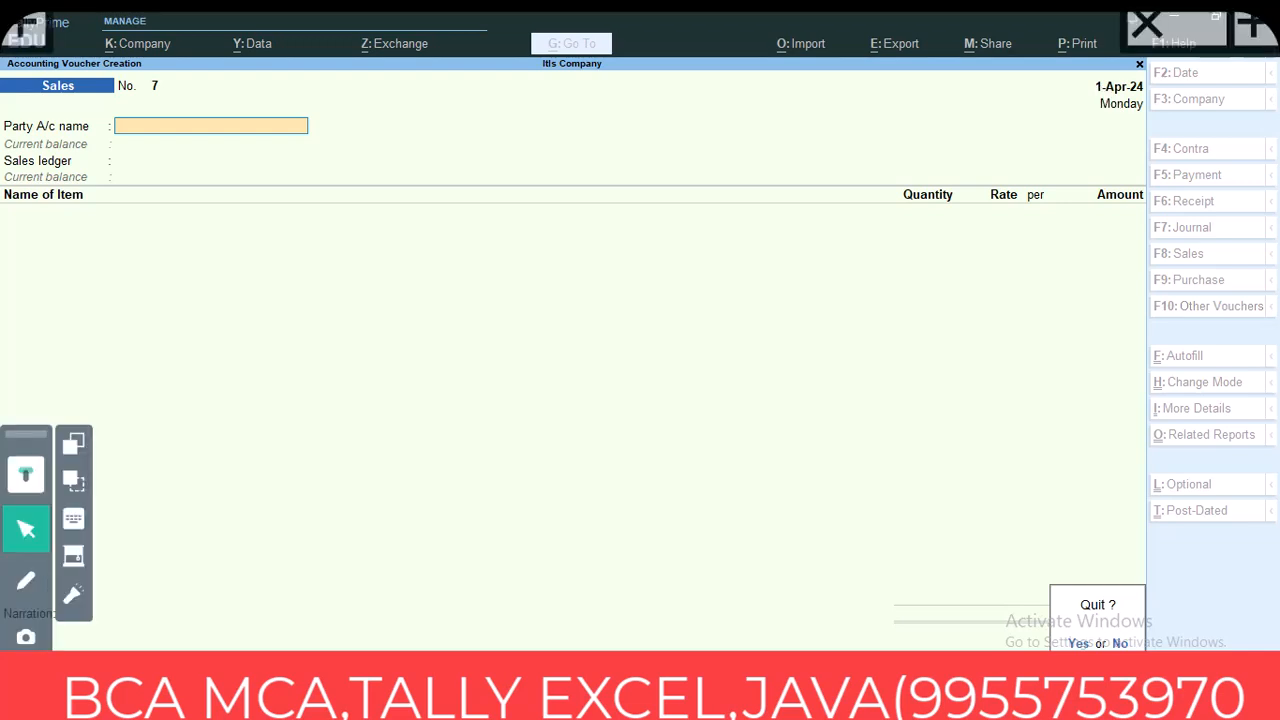
left_click(26, 580)
mouse_move(1120, 68)
left_mouse_down()
mouse_move(1100, 80)
mouse_move(1118, 70)
left_mouse_up()
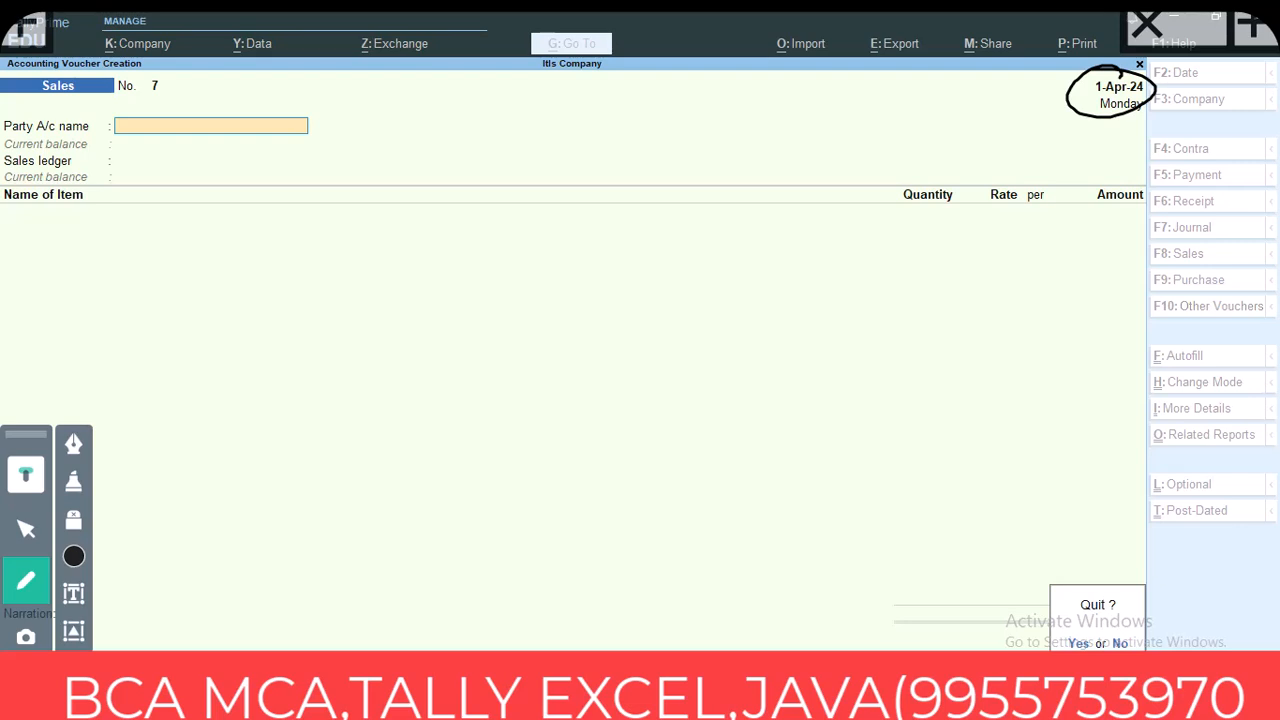
left_click(26, 528)
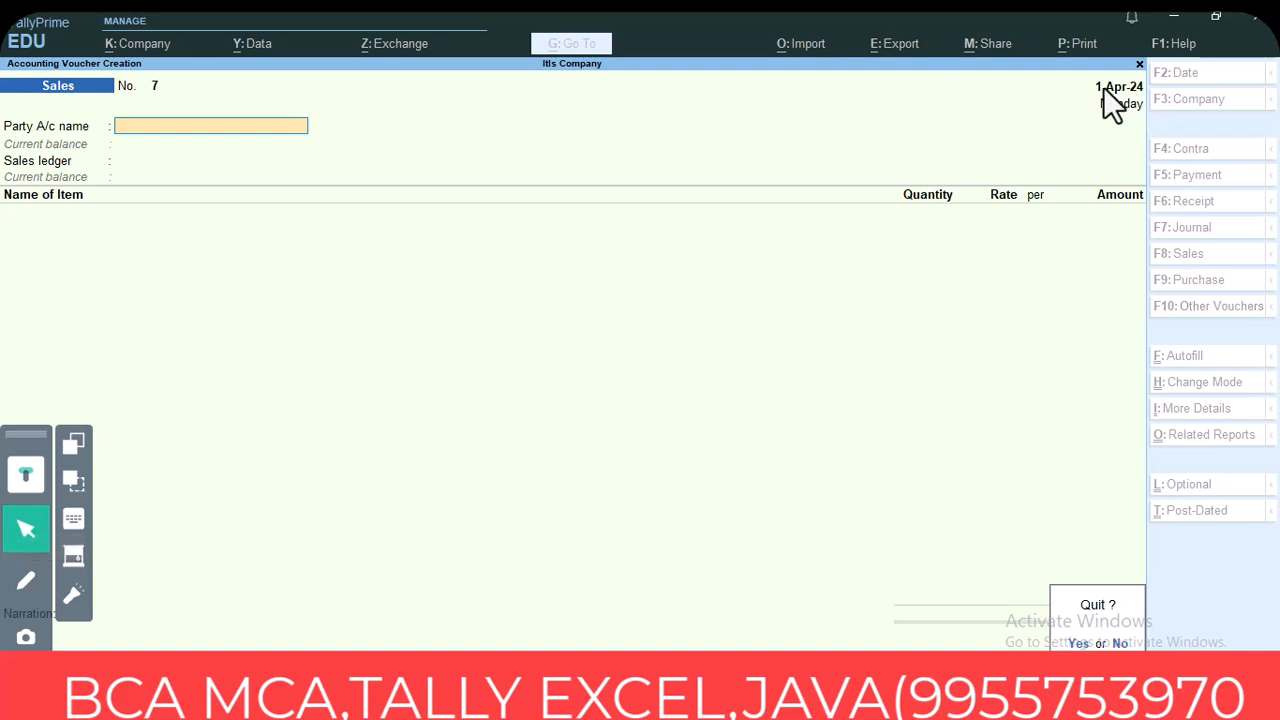
key("Return")
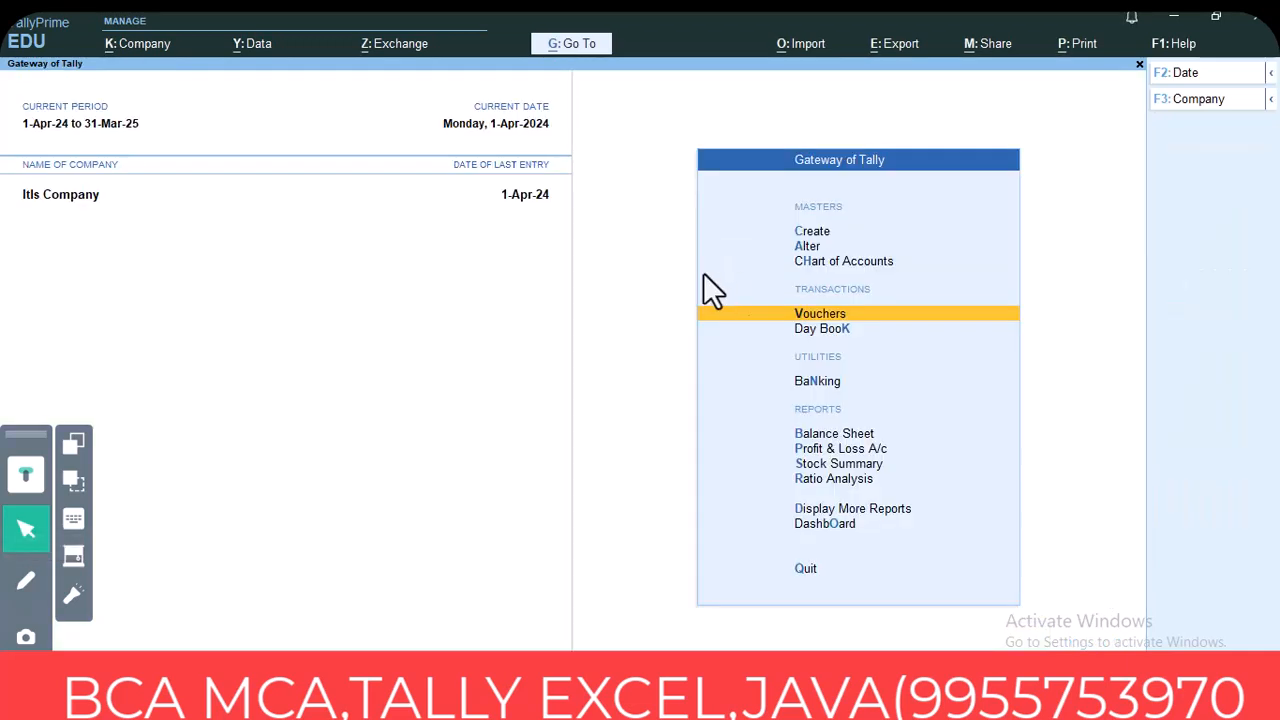
left_click(797, 310)
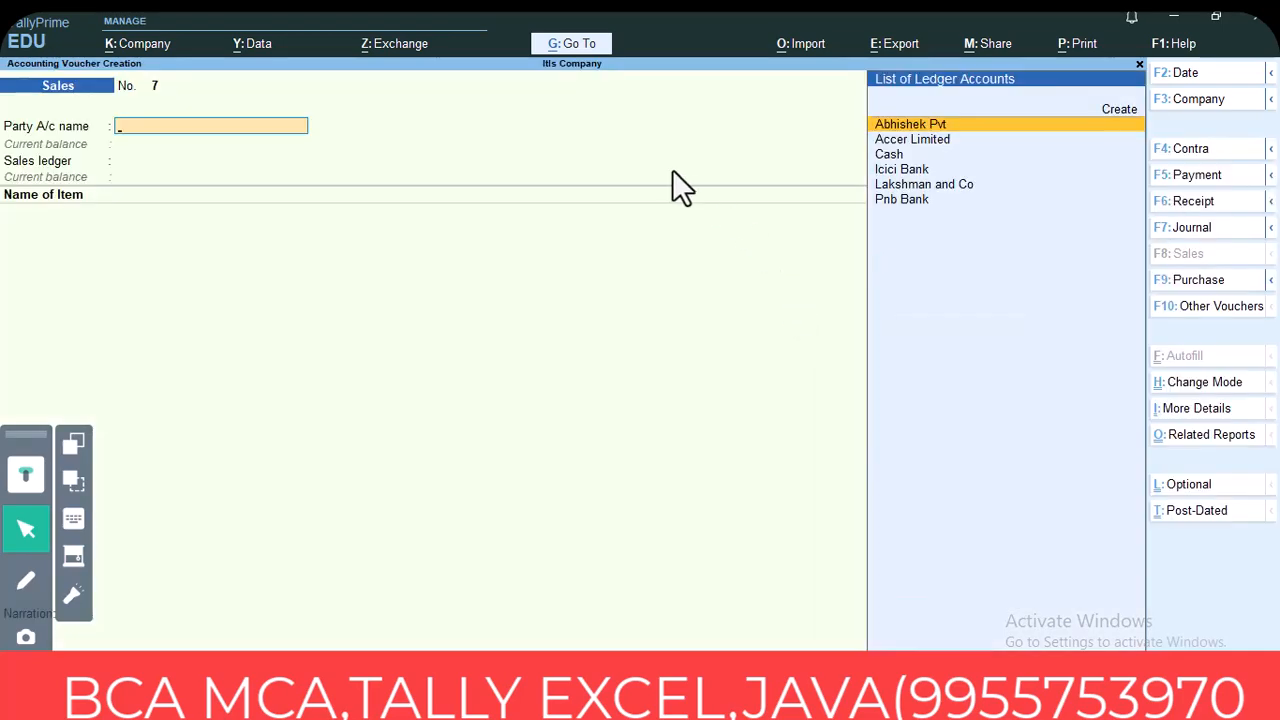
key("Escape")
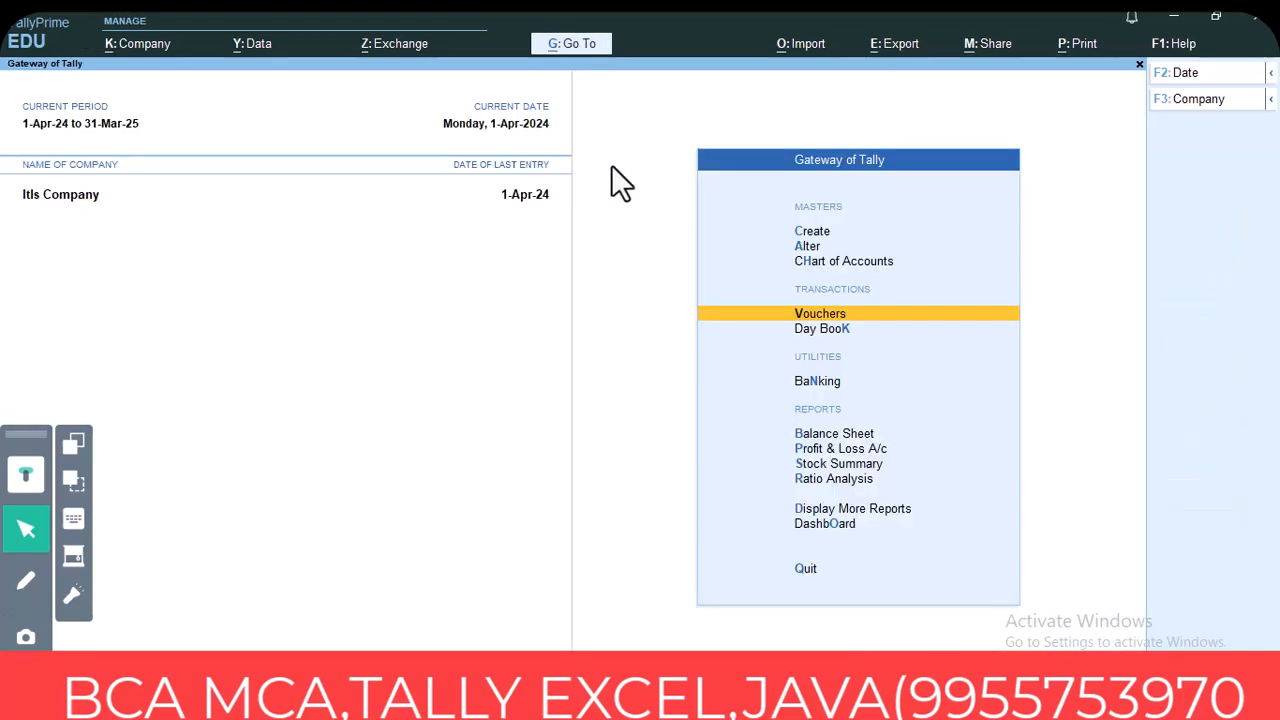
Change the current date to 1-5-2024
left_click(482, 126)
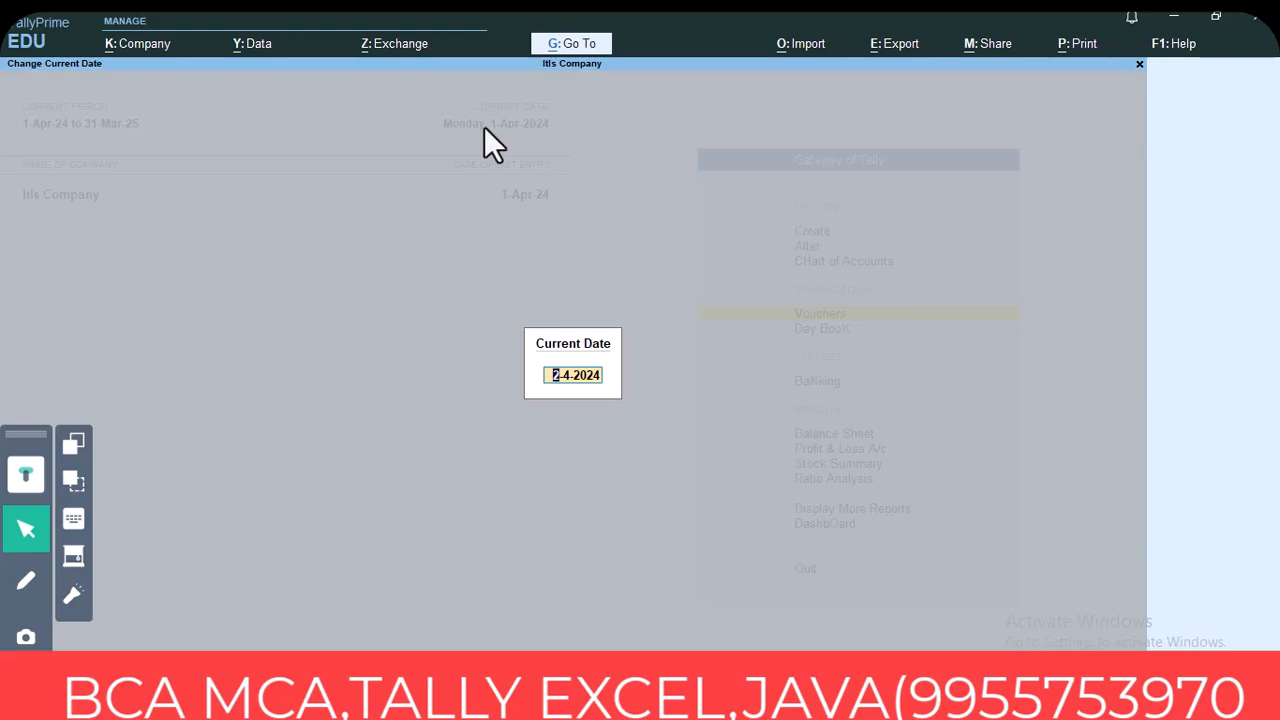
type("1-5-2024")
key("Return")
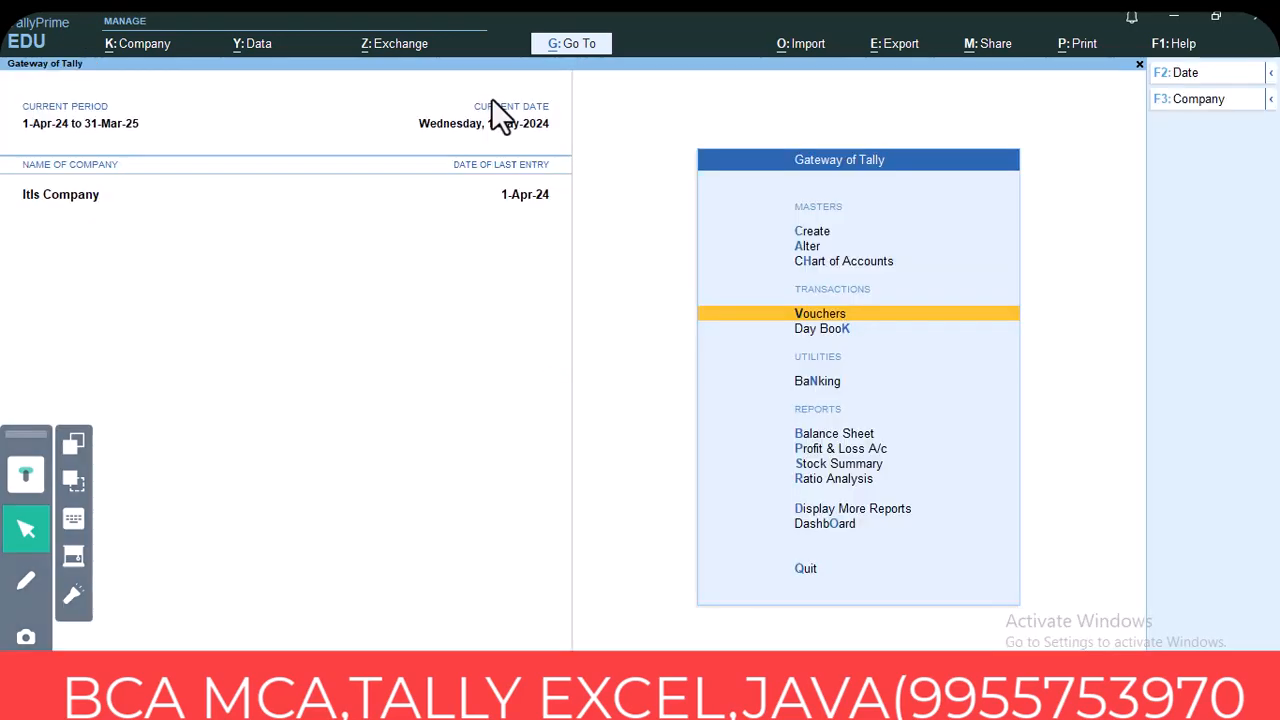
Start a purchase voucher with no supplier invoice number or date and choose Cash as the party account
left_click(925, 316)
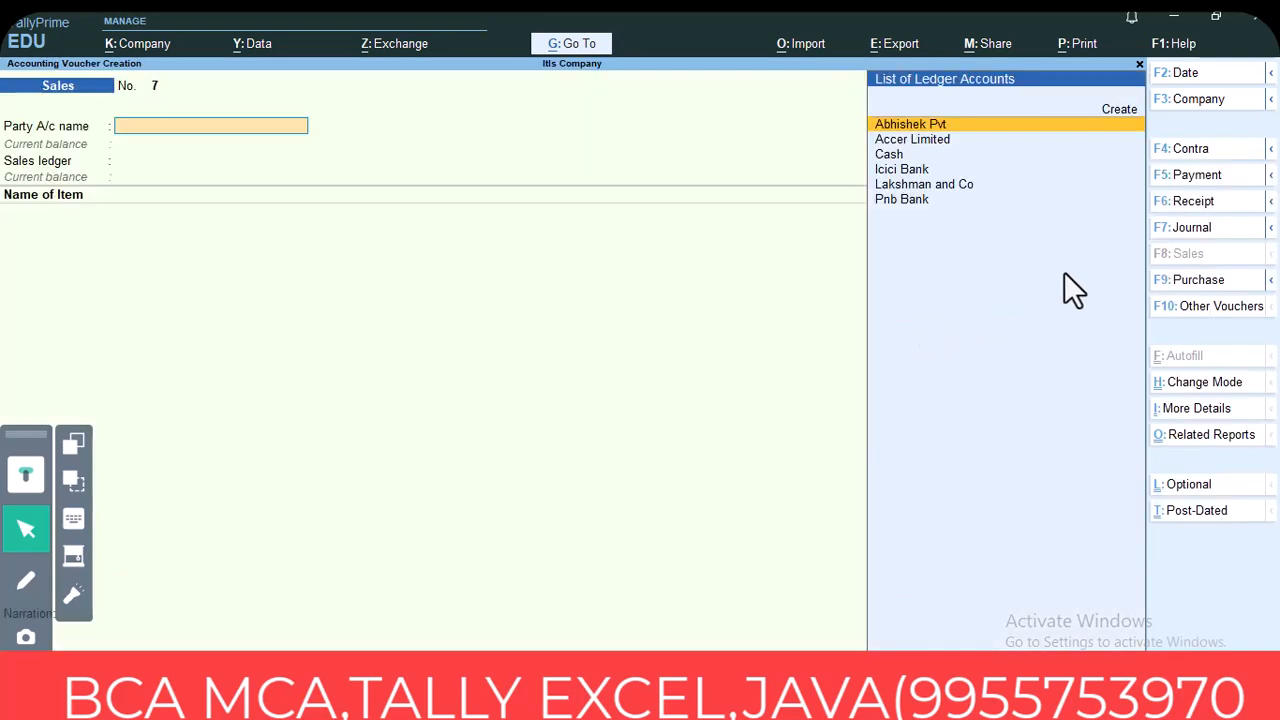
left_click(1171, 288)
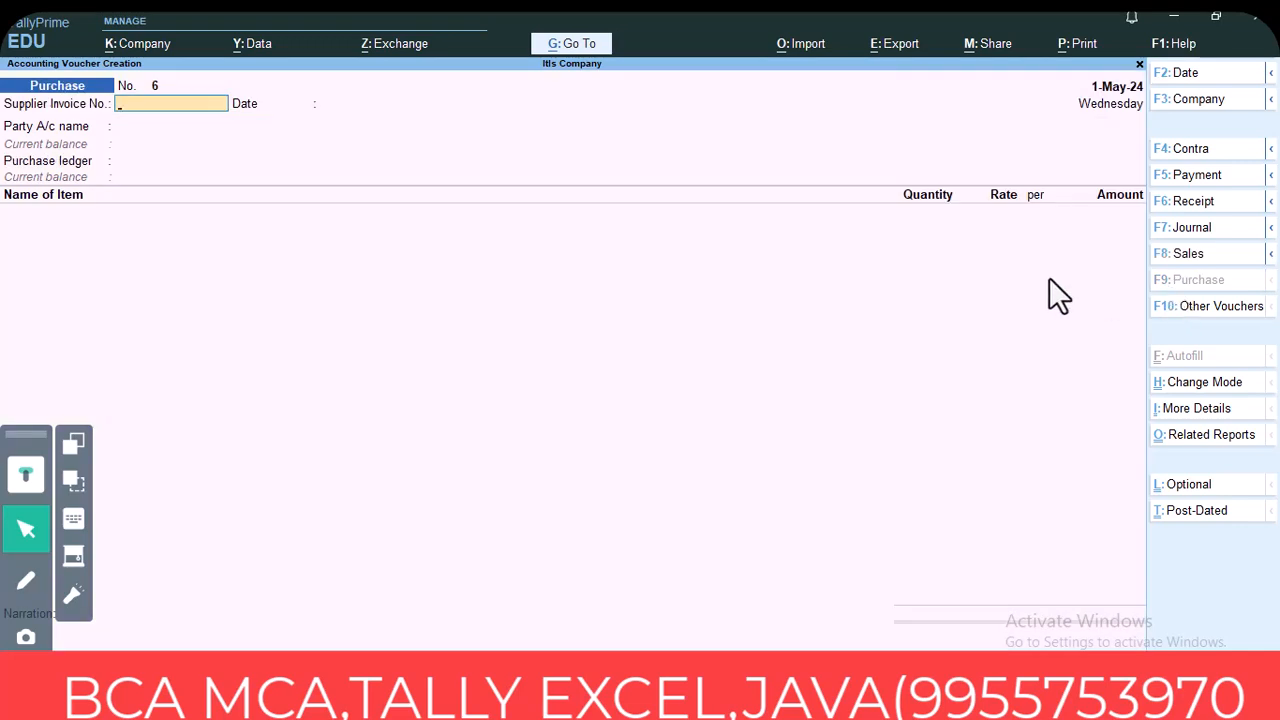
key("Return")
key("Return")
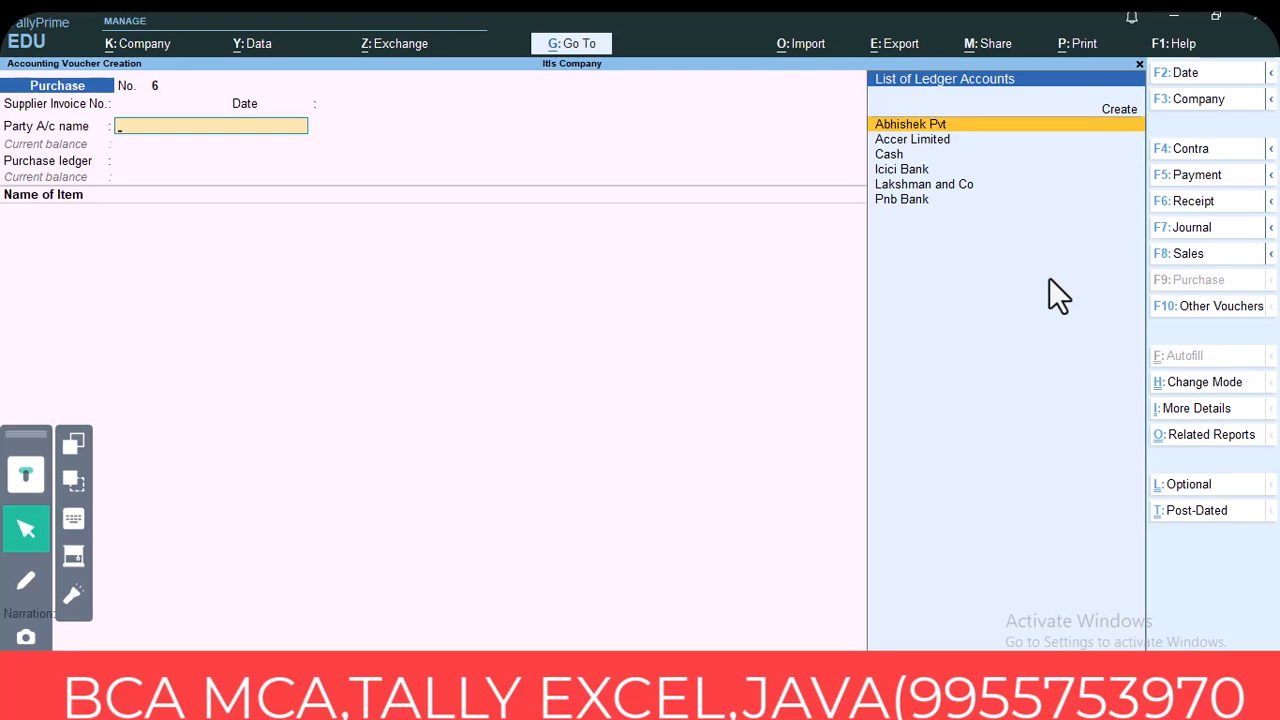
key("Down")
key("Down")
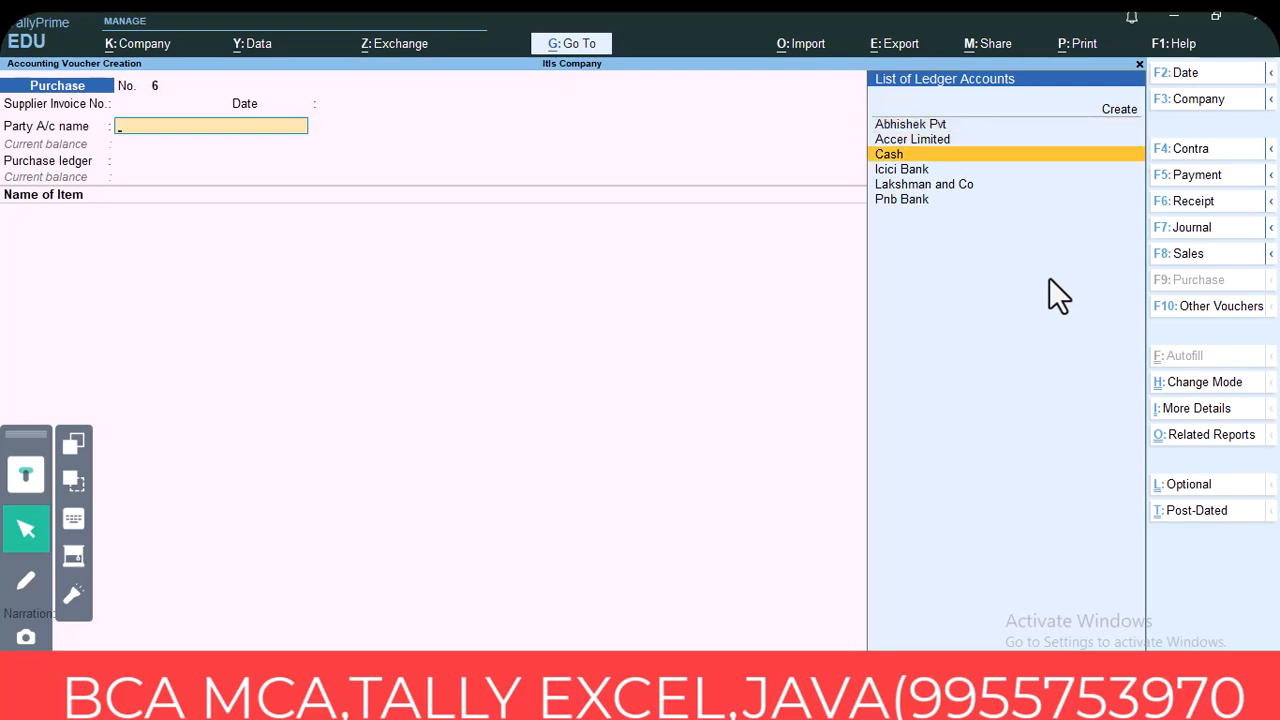
key("Return")
Leave the receipt and party details blank and select Purchase as the purchase ledger
key("Return")
key("Return")
key("Return")
key("Return")
key("Return")
key("Return")
key("Return")
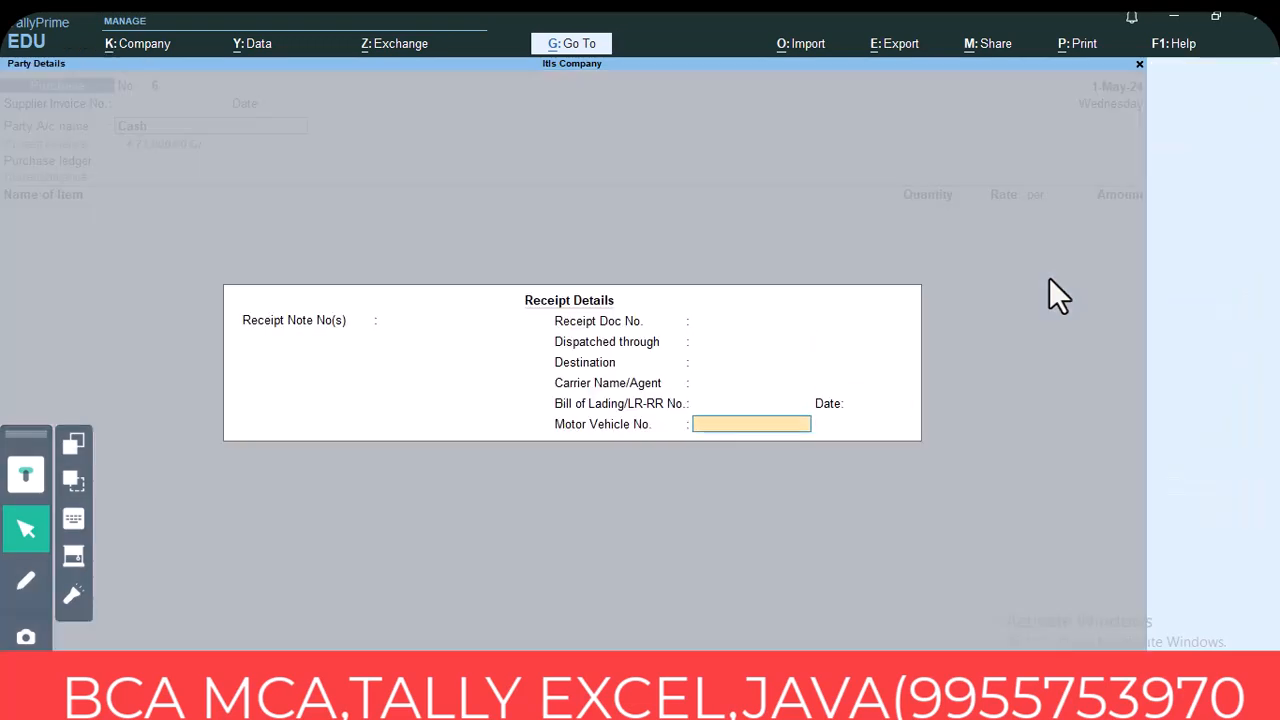
key("Return")
key("Return")
key("Return")
key("Return")
key("Return")
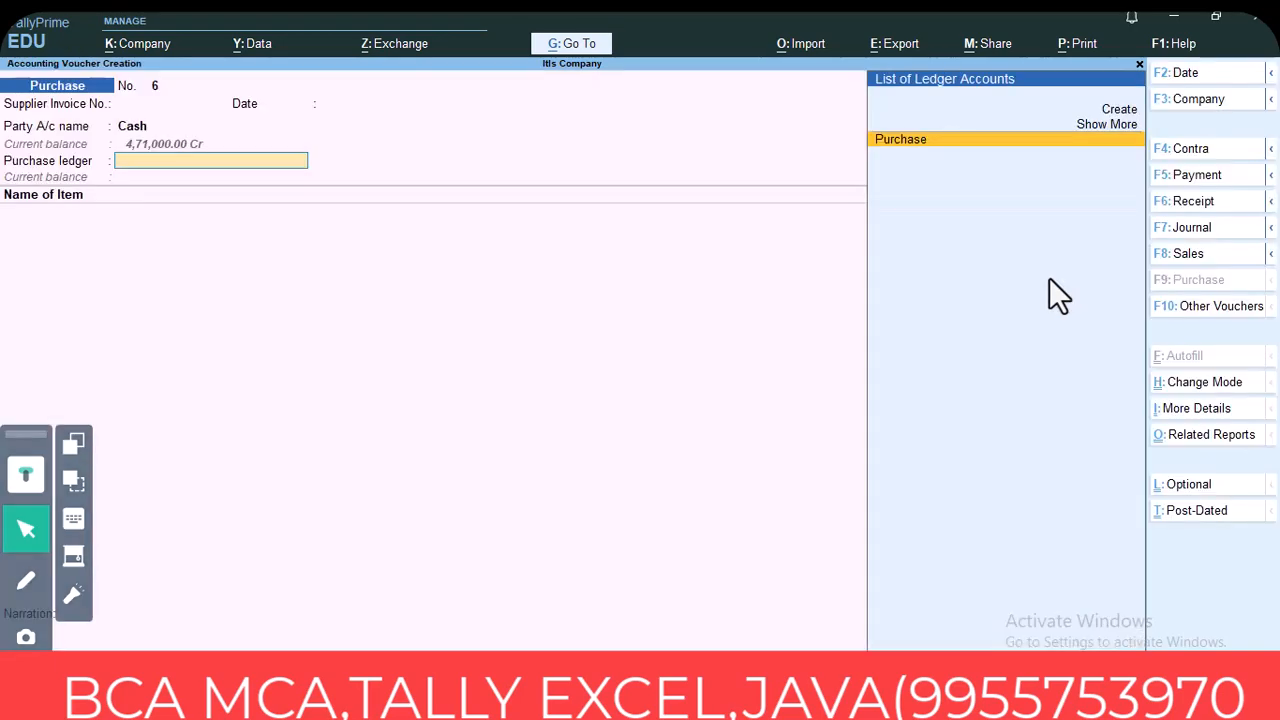
key("Return")
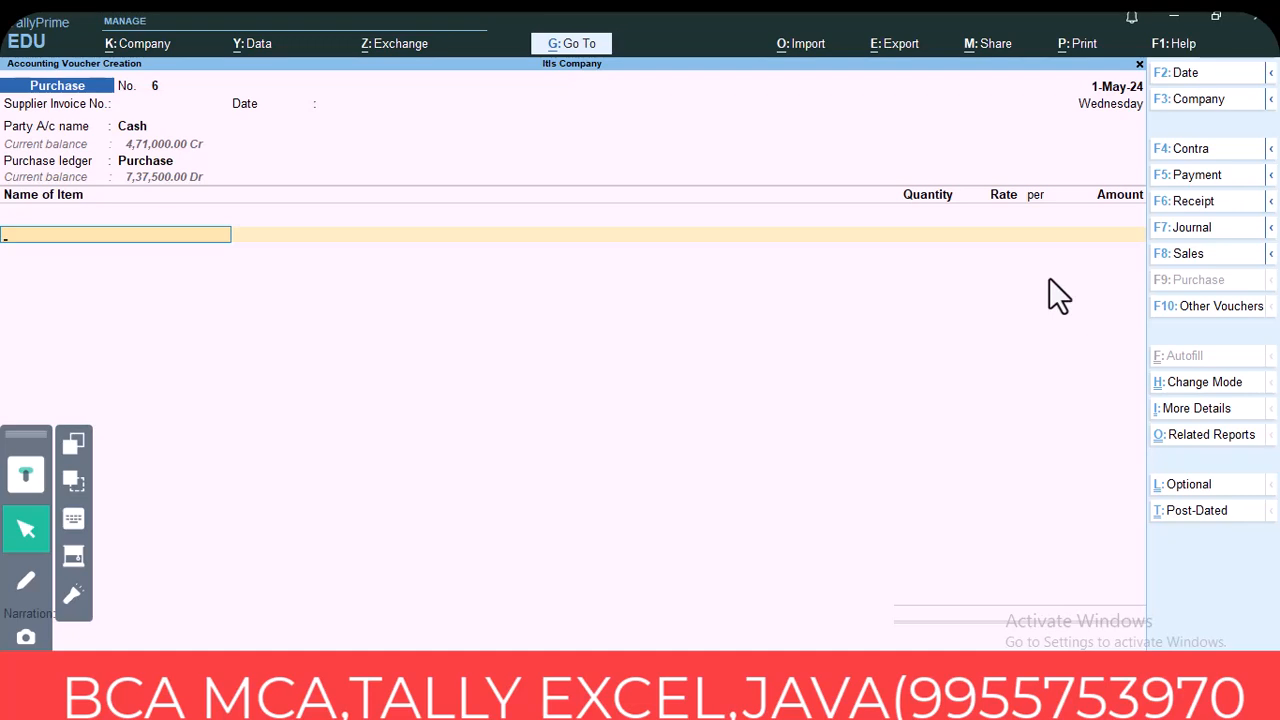
Add Nokia 1200 to the purchase voucher and allocate 10 pc to the Dav godown
type("N")
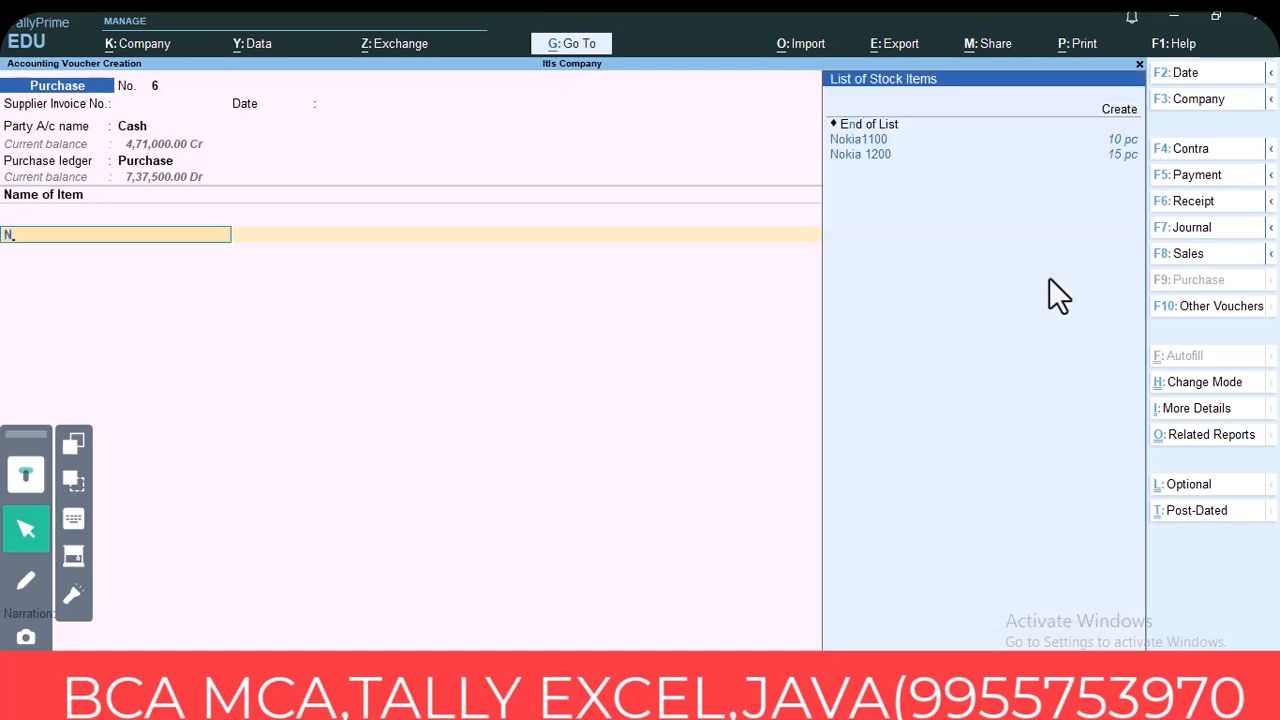
key("Down")
key("Down")
key("Return")
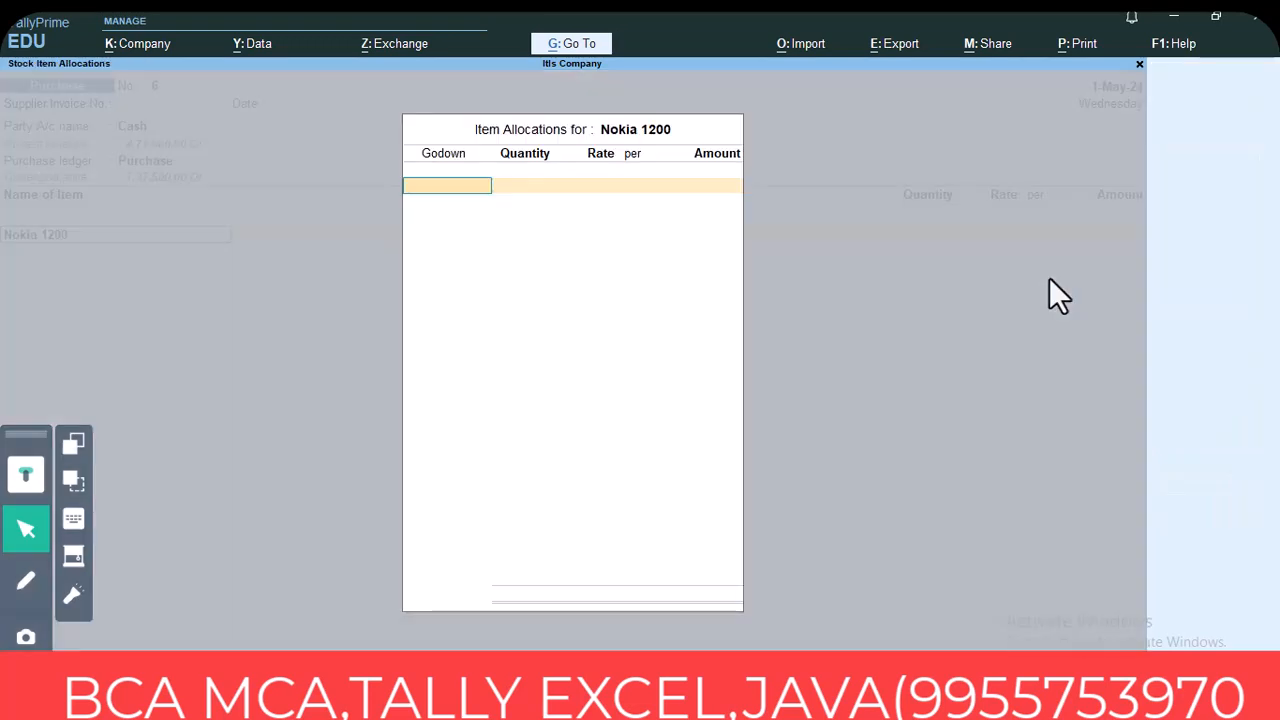
type("D")
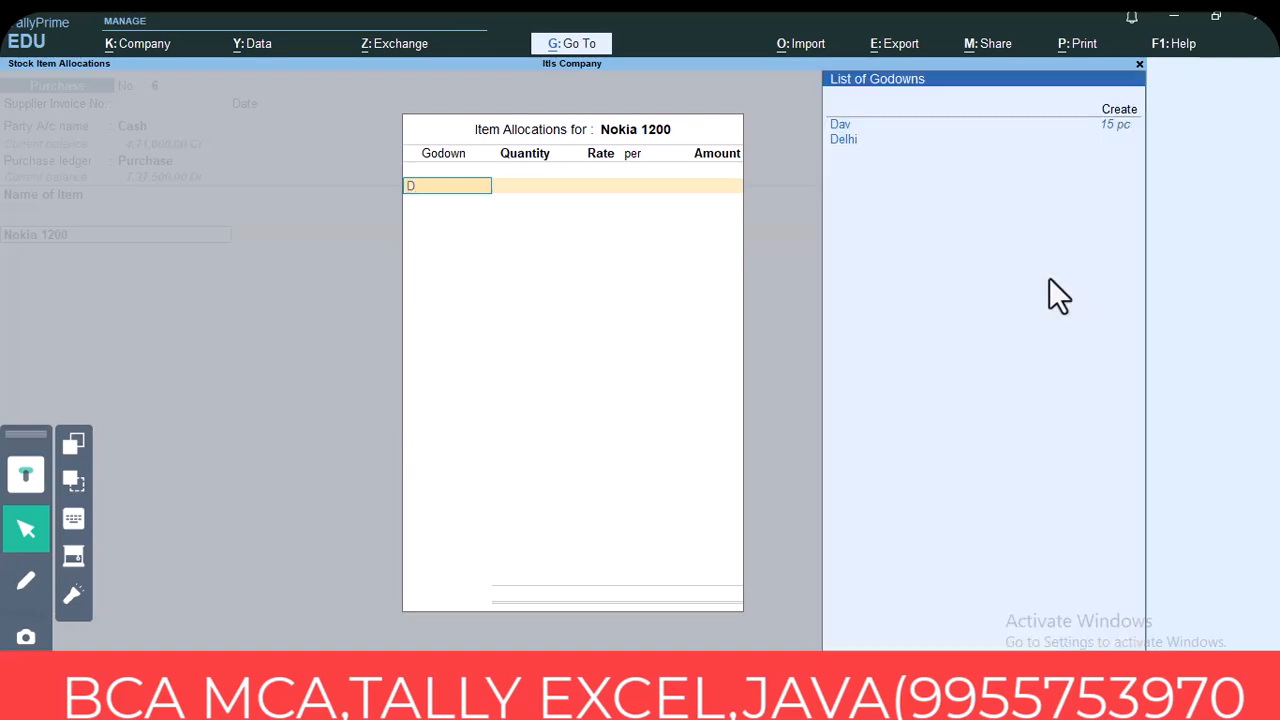
key("Return")
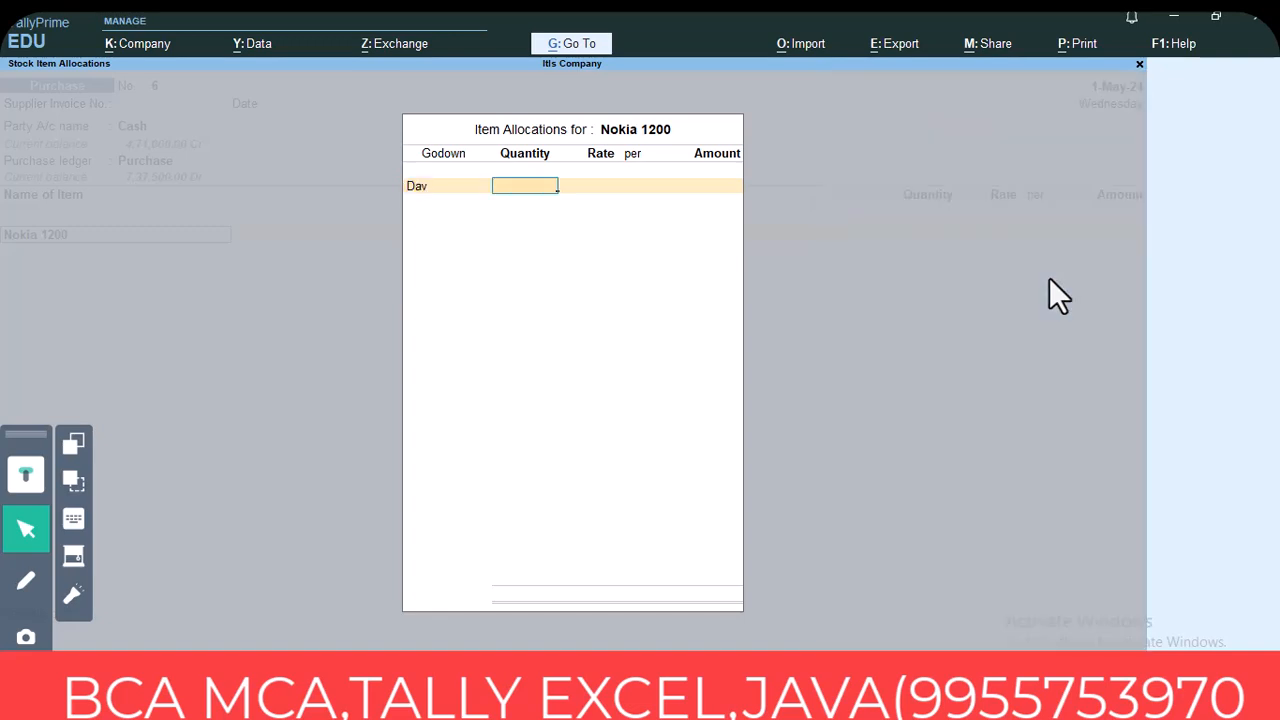
type("10")
key("Return")
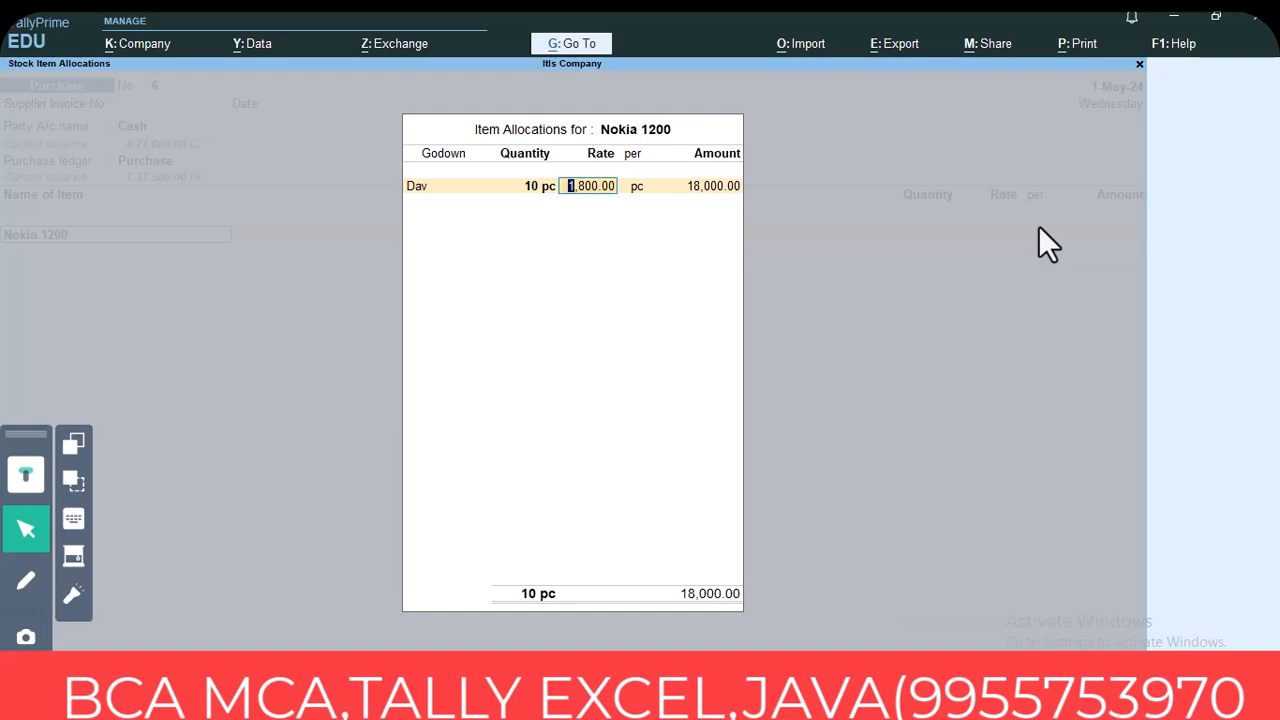
Switch to the whiteboard lesson and handwrite an "s" after the heading "voucher" in green
key("alt+Tab")
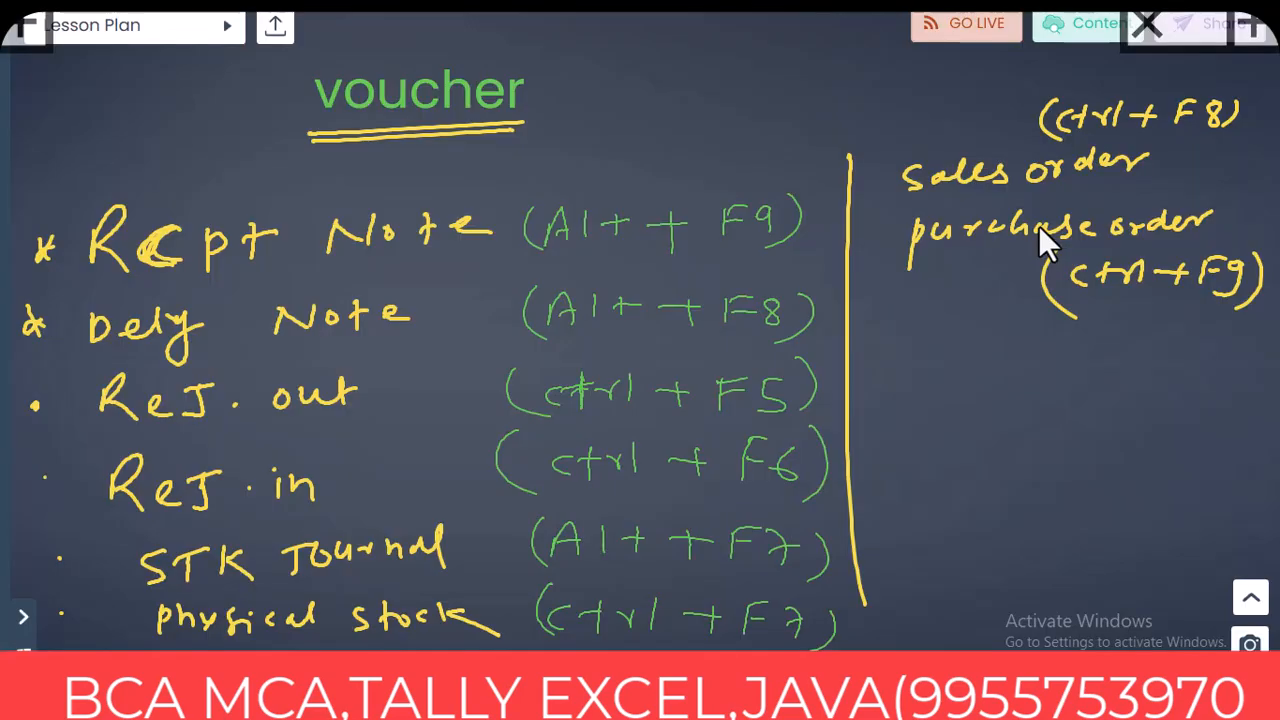
left_click(415, 688)
left_click_drag(546, 80, 529, 108)
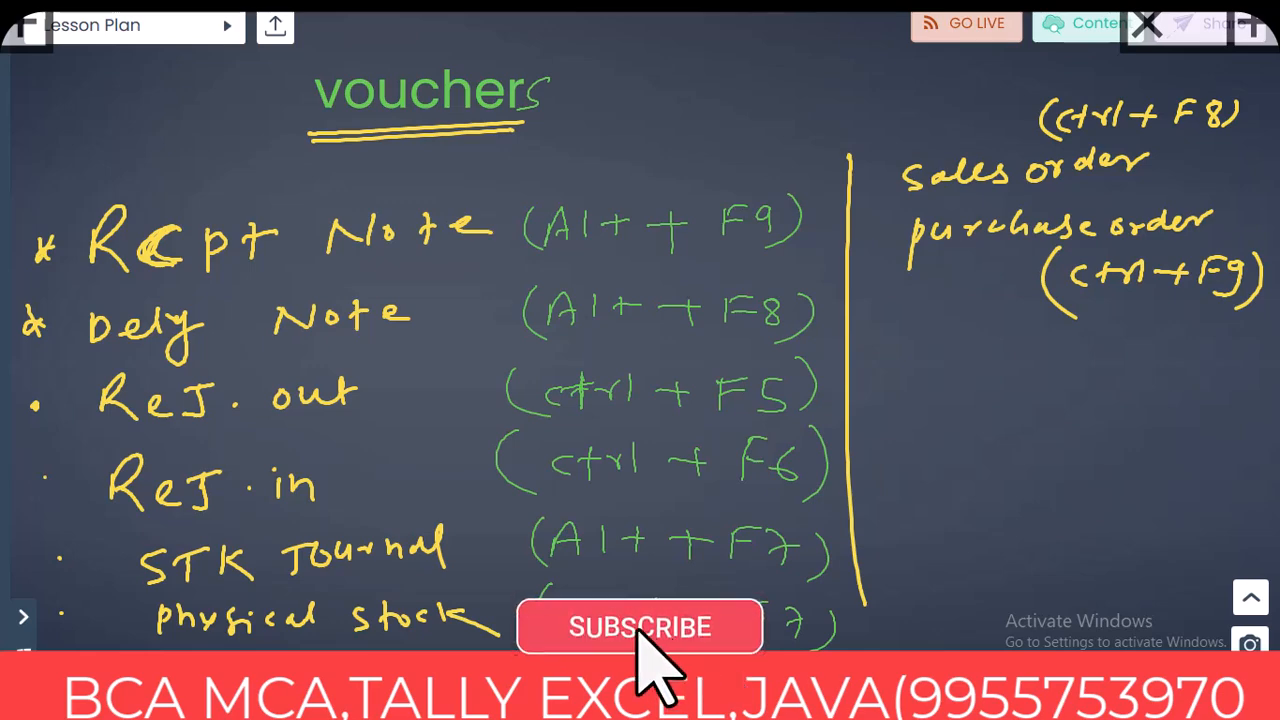
Underline the Rcpt Note entry in the voucher list in yellow
left_click(415, 688)
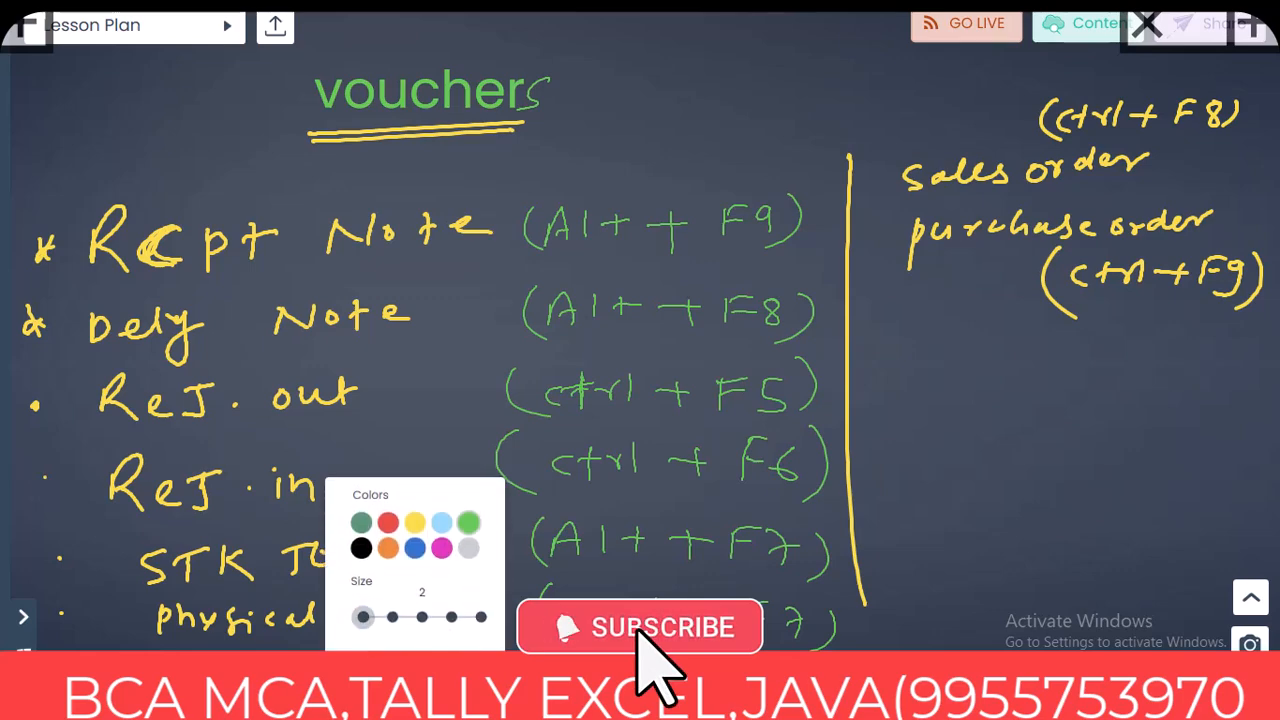
left_click(467, 688)
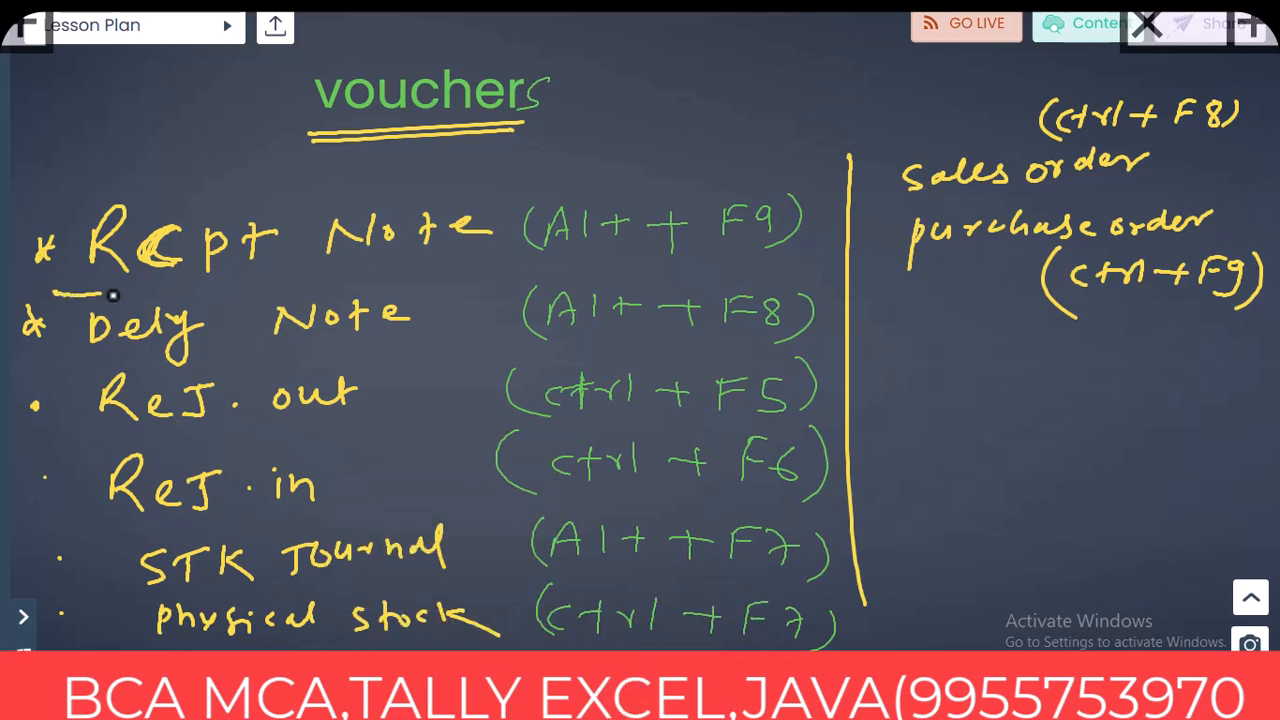